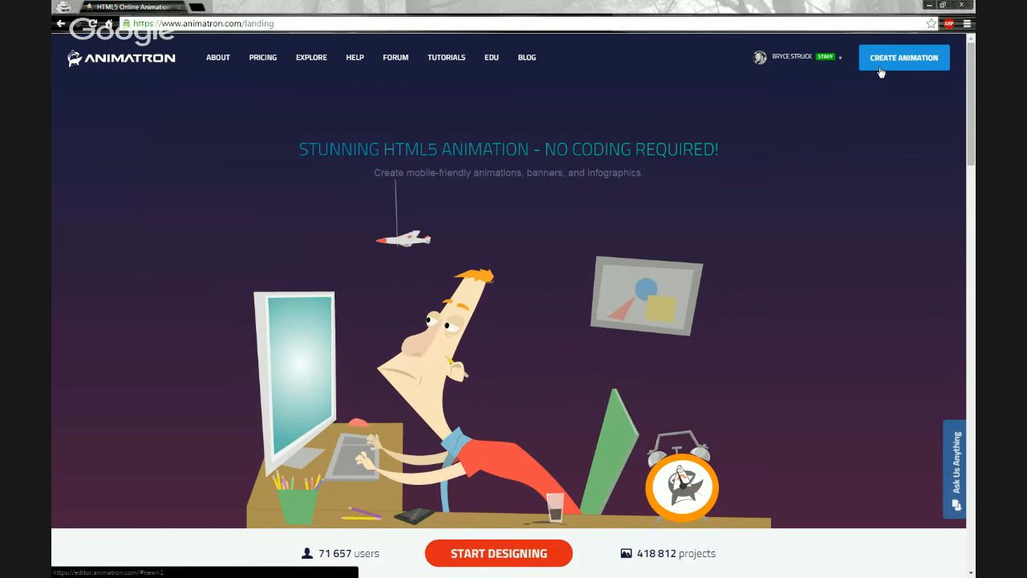
Create a new animation to open a blank 640x360 project in the editor.
click(881, 72)
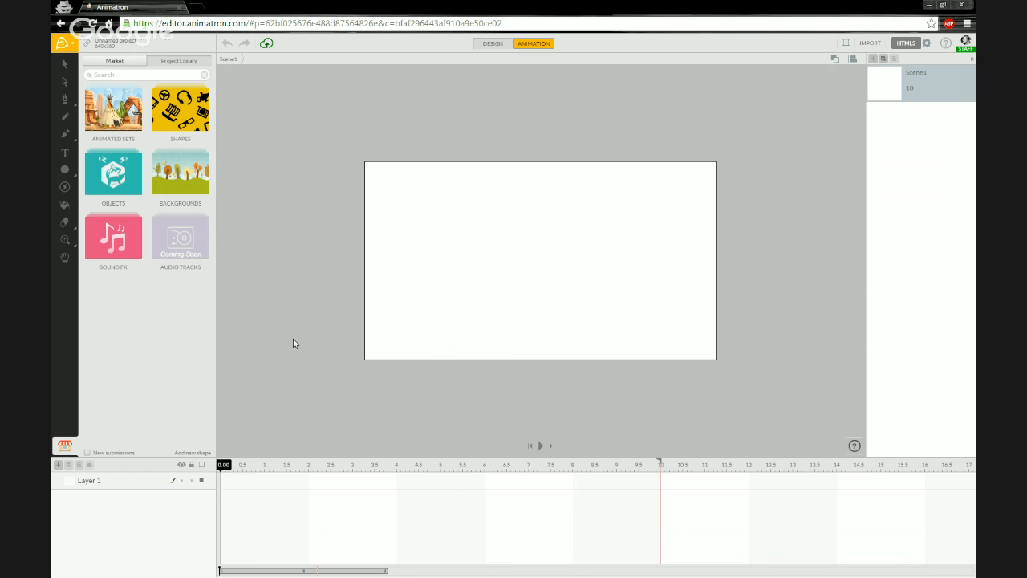
Open the Market library and browse its Animated Sets collection.
click(127, 482)
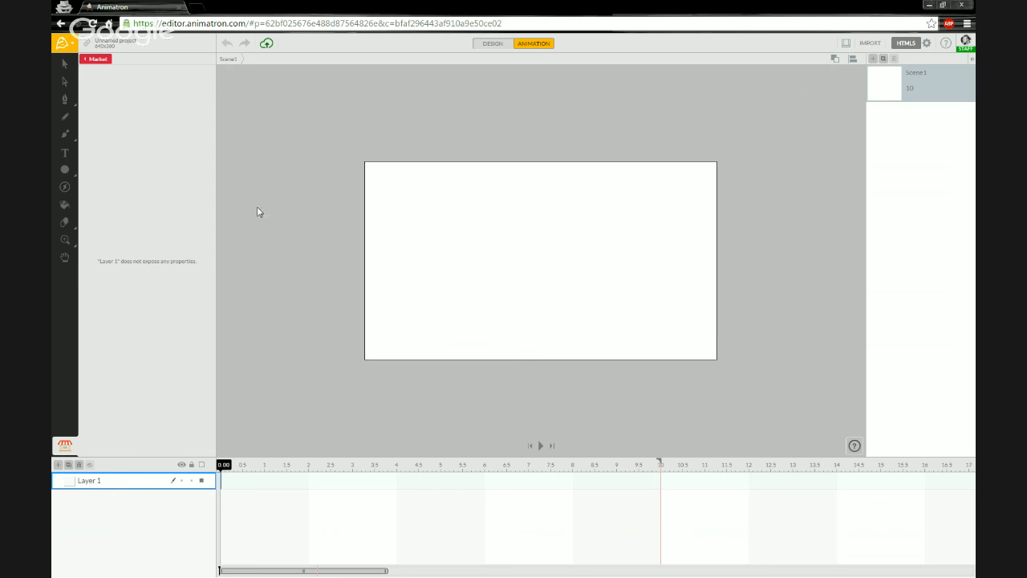
click(104, 61)
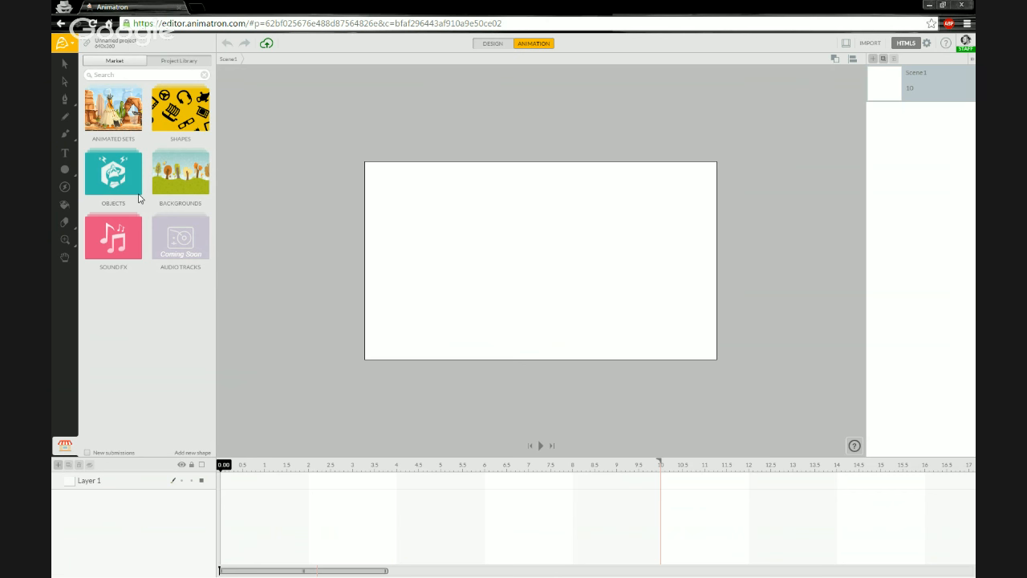
click(125, 129)
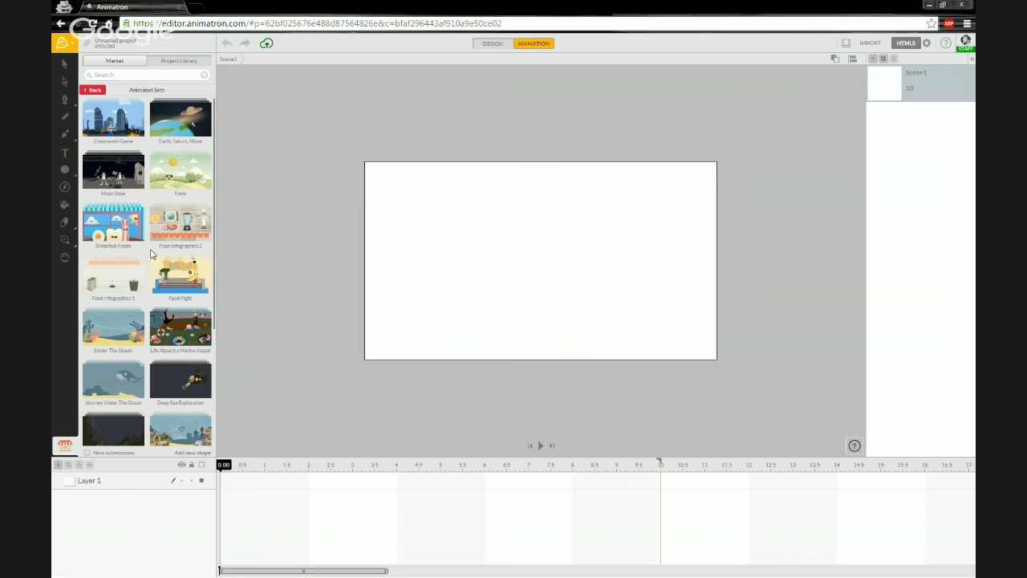
scroll(148, 244, down, 2)
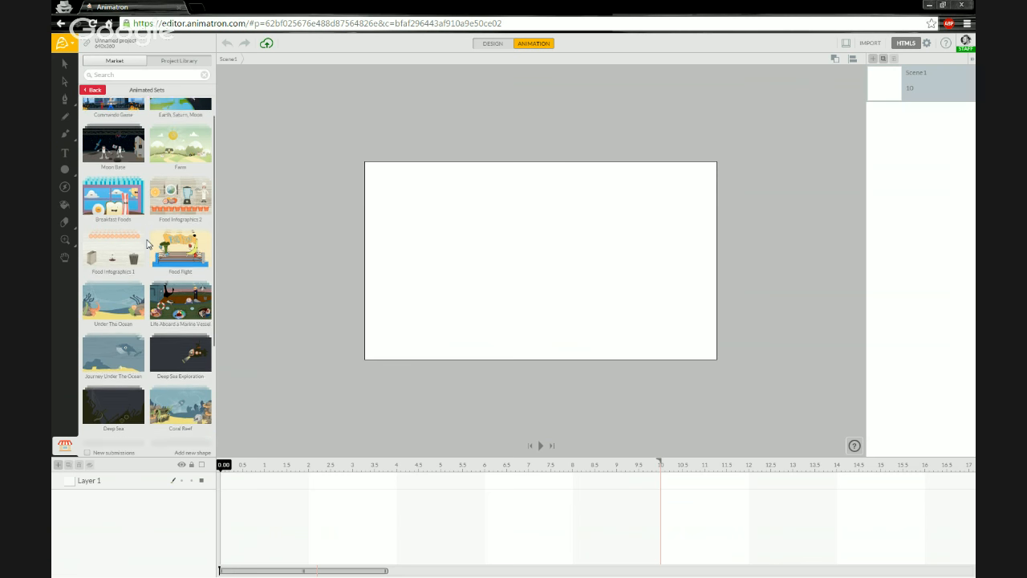
click(100, 90)
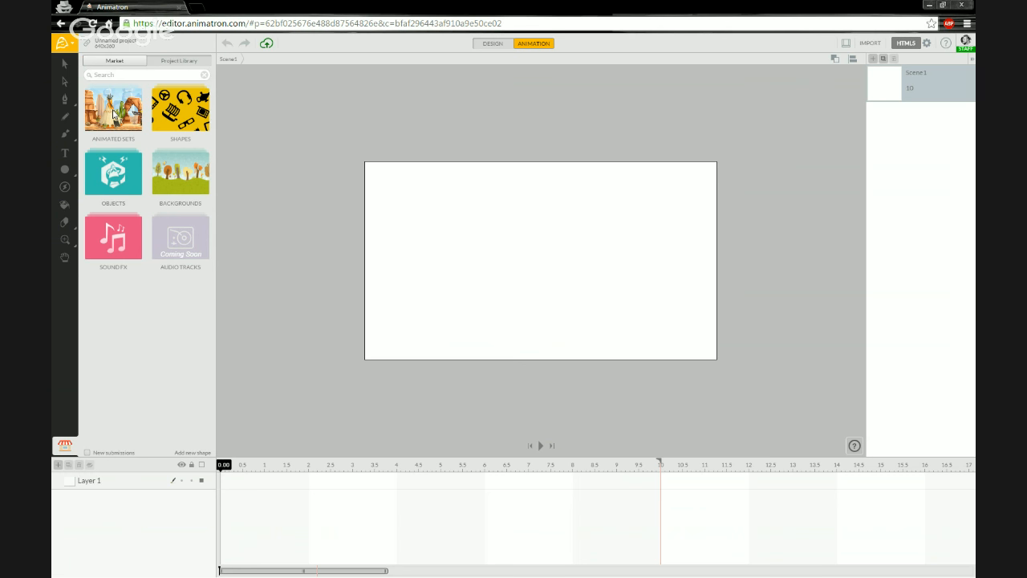
click(114, 115)
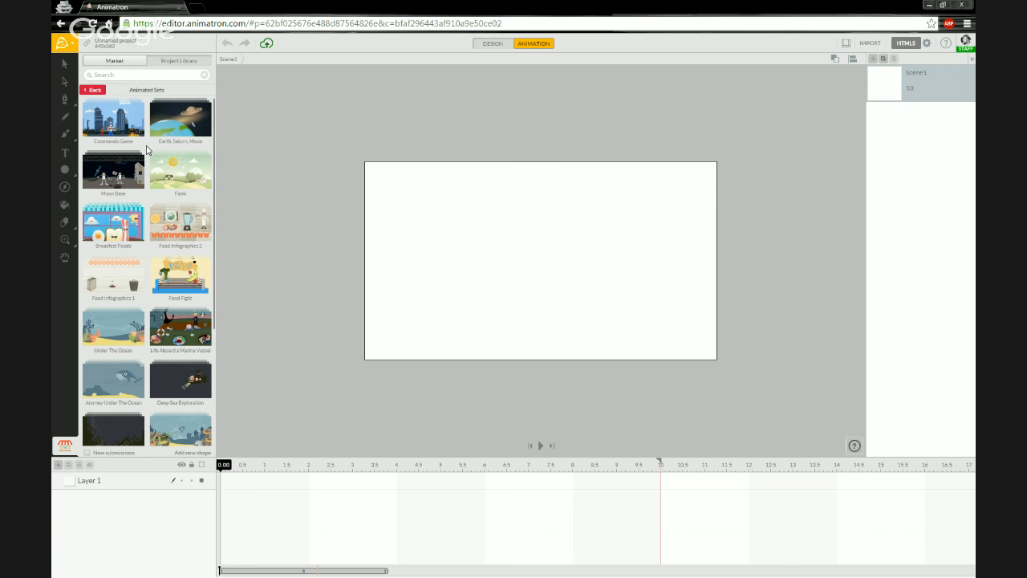
scroll(147, 150, down, 2)
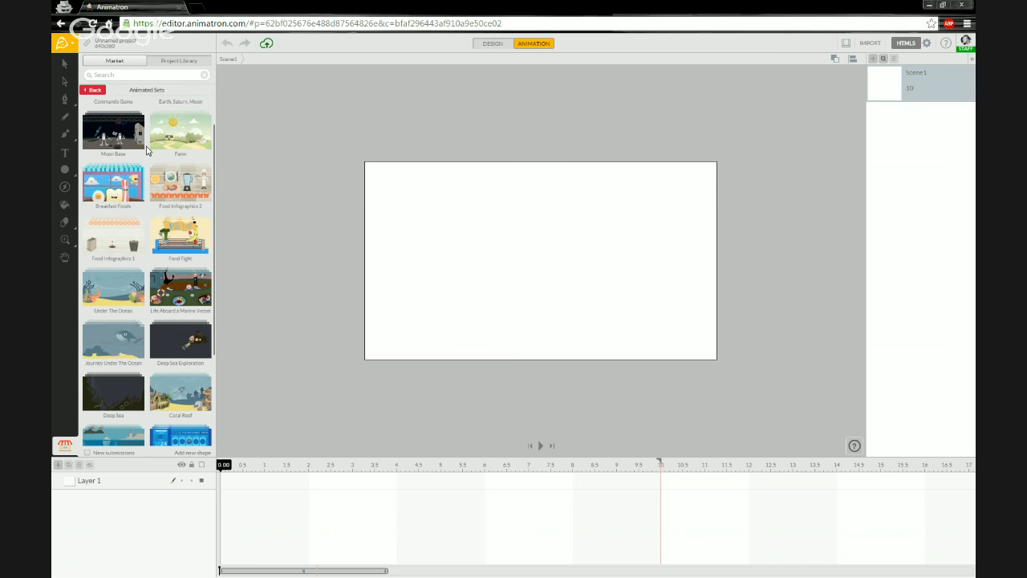
scroll(147, 151, down, 3)
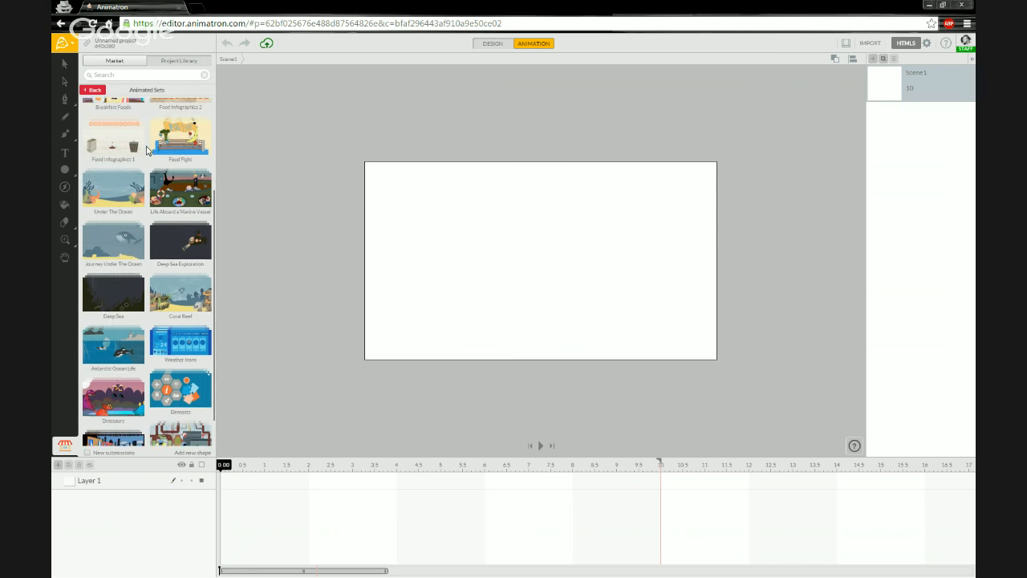
scroll(147, 150, up, 3)
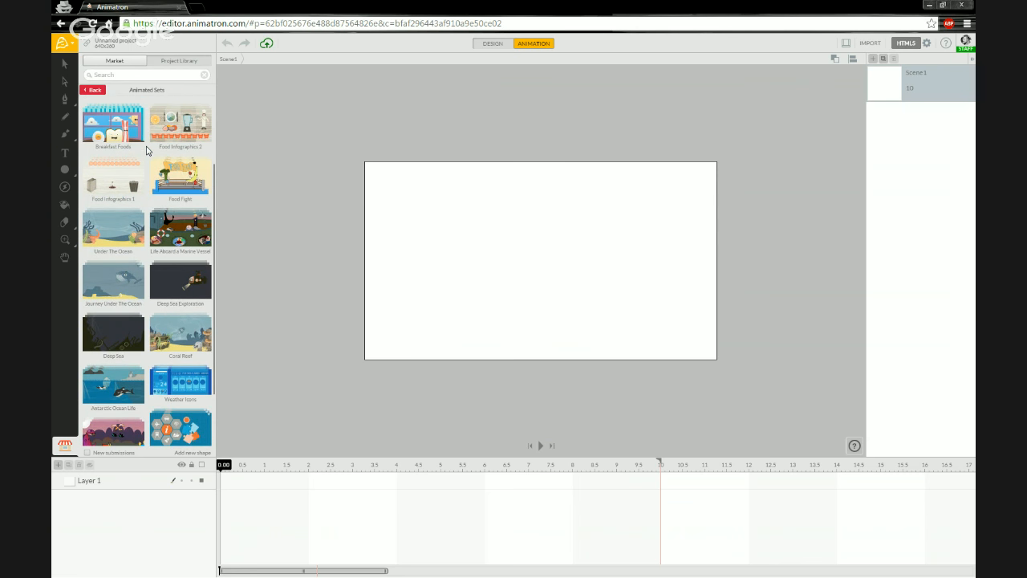
scroll(147, 150, up, 3)
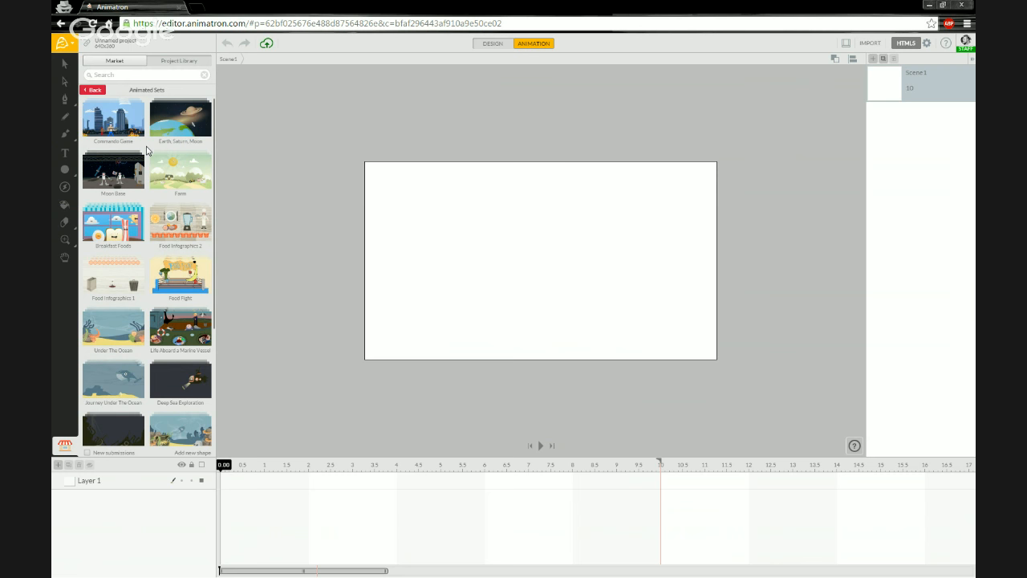
scroll(147, 150, down, 1)
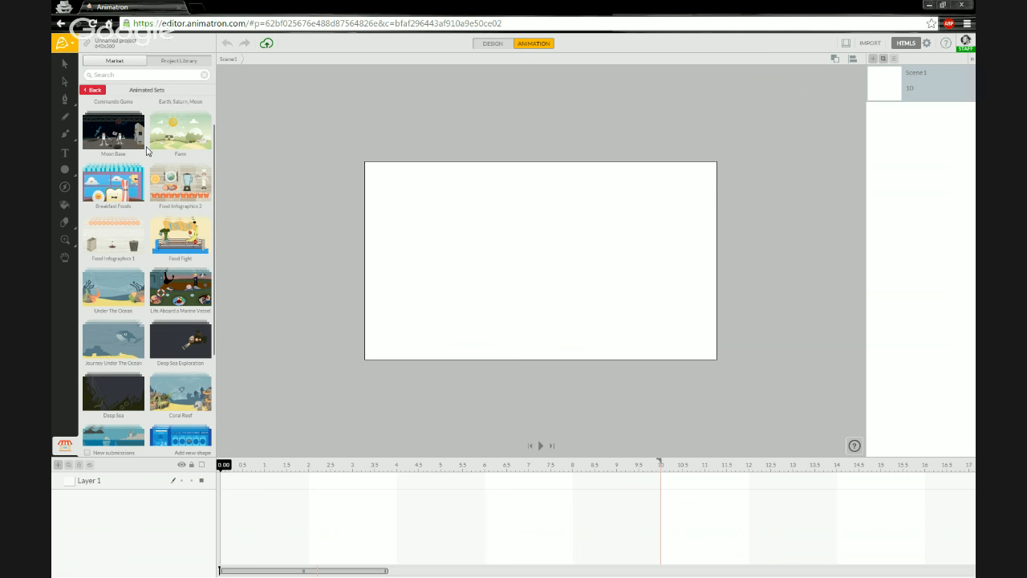
scroll(147, 150, down, 2)
scroll(144, 152, down, 3)
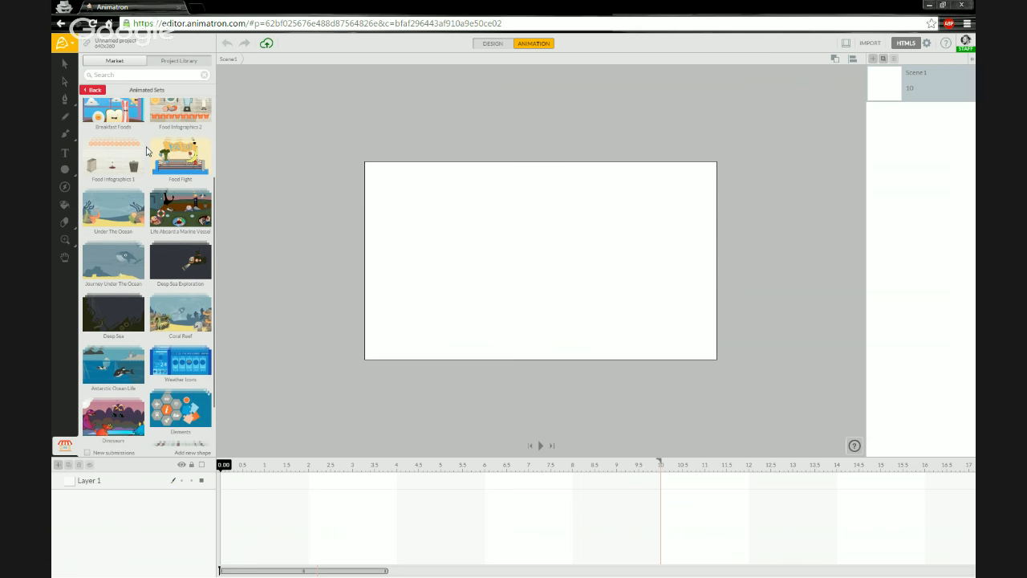
scroll(143, 159, down, 3)
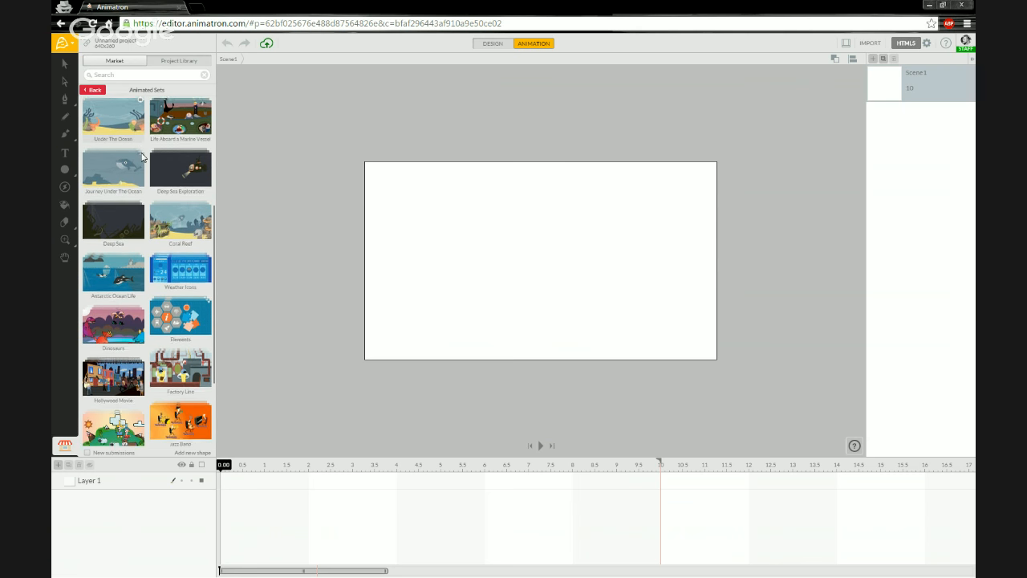
scroll(147, 162, down, 2)
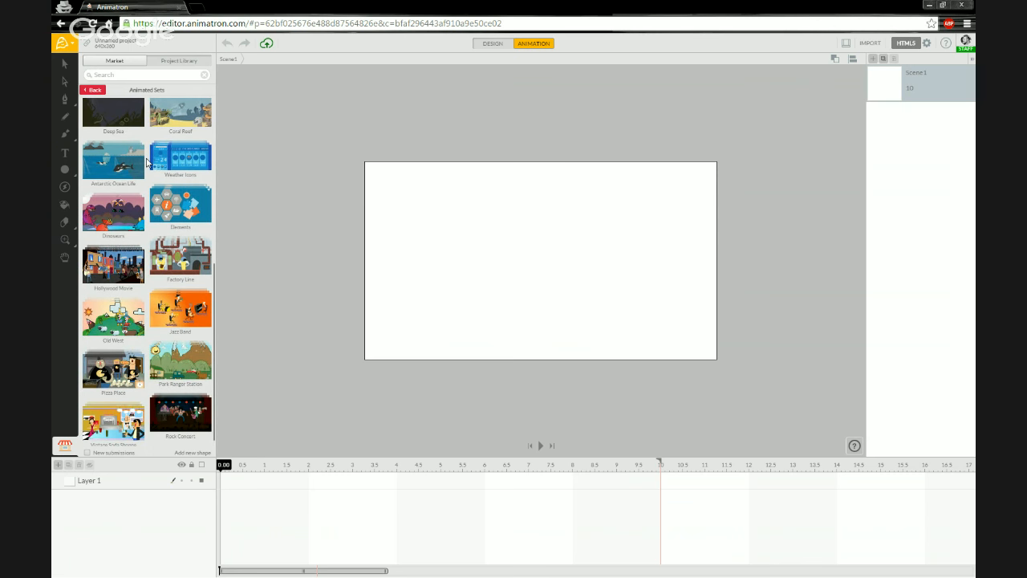
scroll(147, 163, down, 1)
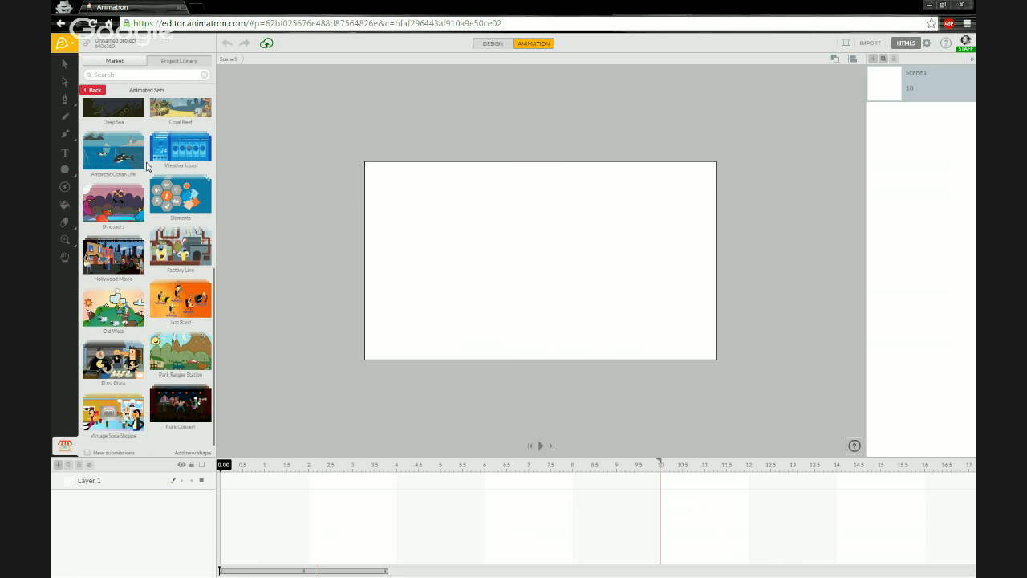
scroll(147, 166, up, 4)
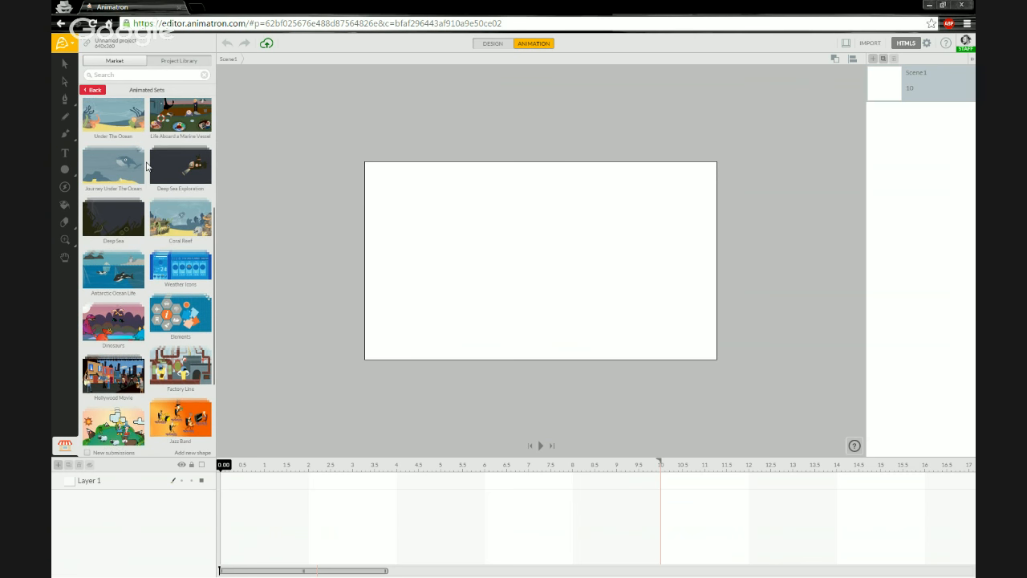
scroll(147, 166, up, 4)
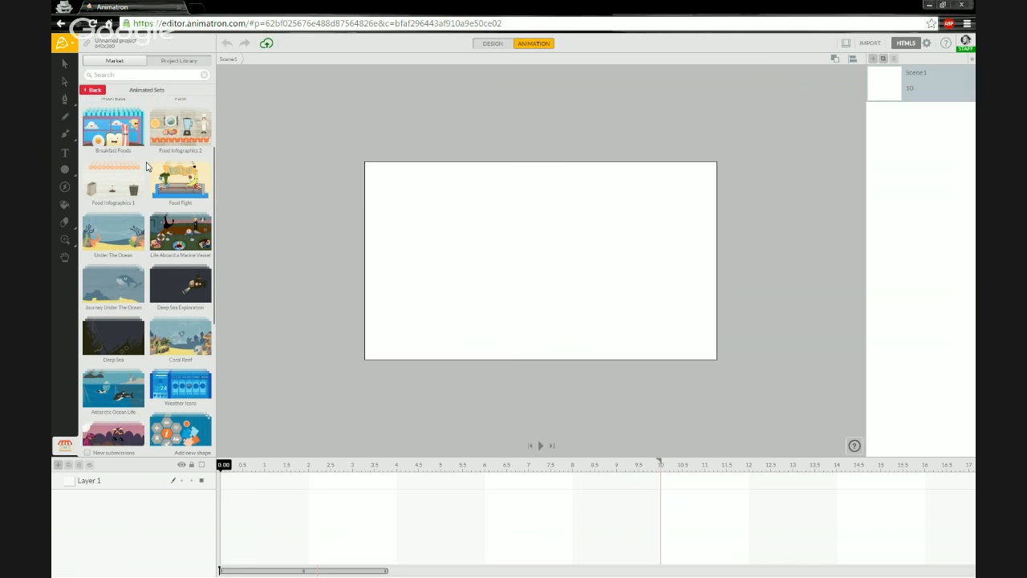
scroll(147, 166, up, 3)
scroll(146, 166, up, 1)
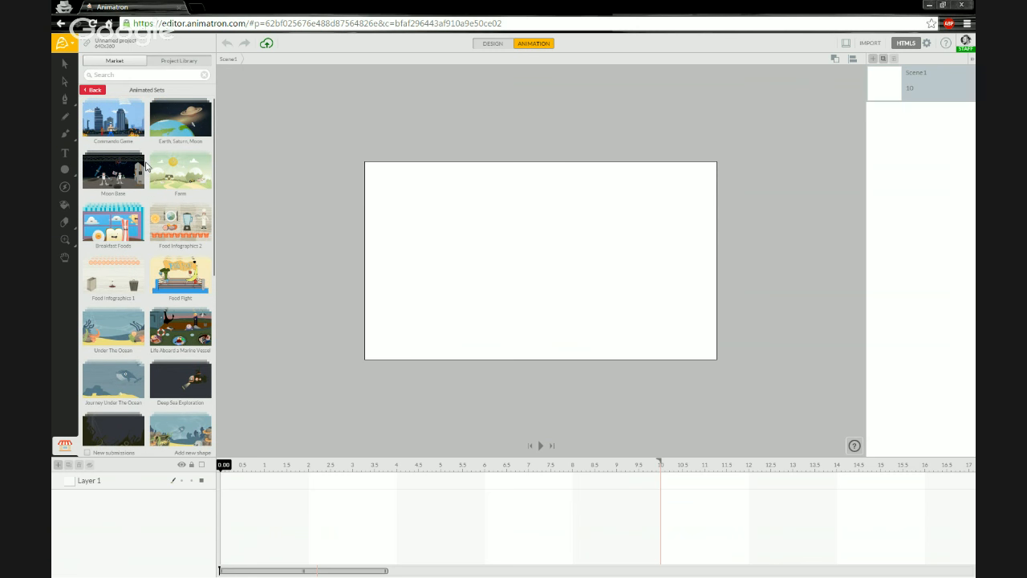
Place the Earth, Saturn, Moon lunar landscape on the stage as the Background layer.
click(168, 125)
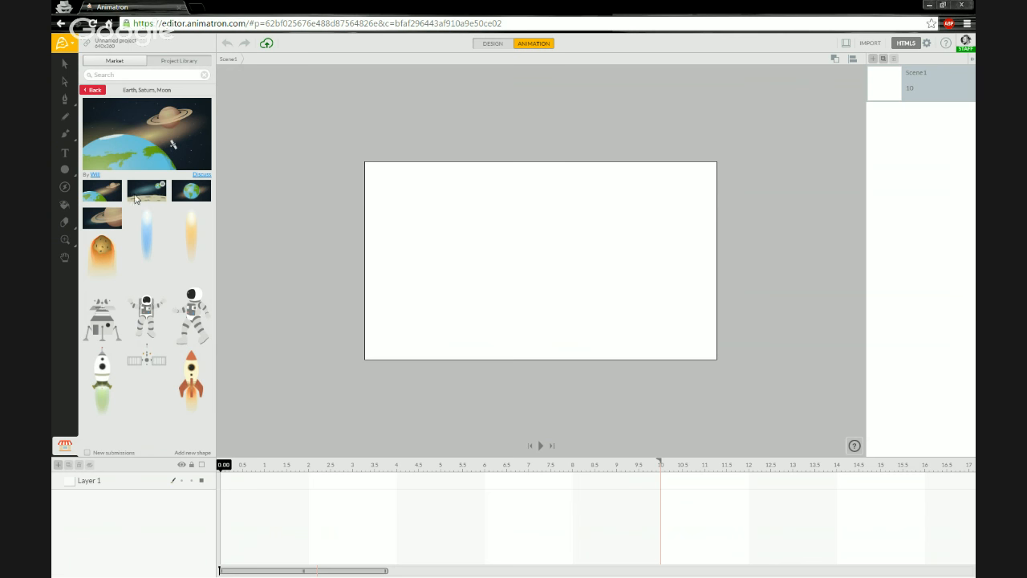
mouse_move(146, 199)
drag(386, 257, 467, 265)
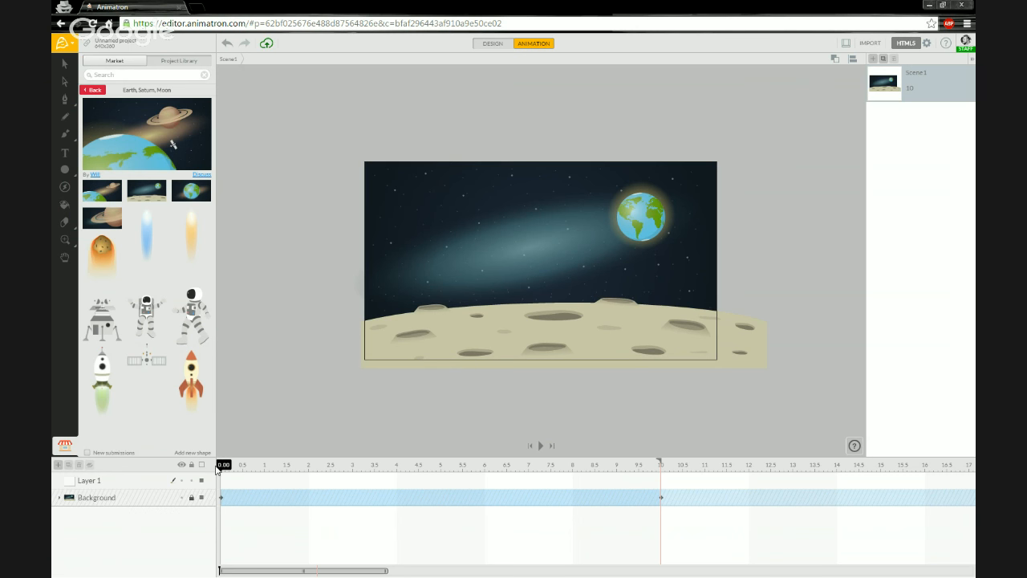
mouse_move(217, 470)
mouse_down()
mouse_move(669, 480)
mouse_move(202, 473)
mouse_move(730, 469)
mouse_move(206, 474)
mouse_up()
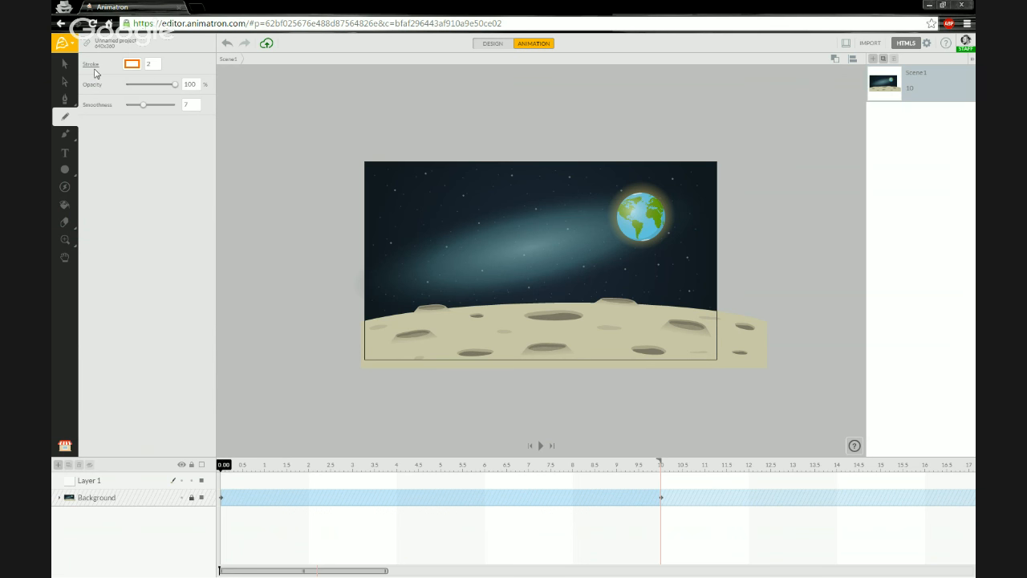
Set Pencil smoothness to 10 and draw five shrinking orange bounce arcs across the moon.
drag(143, 105, 152, 105)
mouse_move(390, 338)
mouse_down()
mouse_move(403, 240)
mouse_move(413, 222)
mouse_move(452, 211)
mouse_move(472, 230)
mouse_move(475, 343)
mouse_move(492, 258)
mouse_move(510, 246)
mouse_move(529, 248)
mouse_move(546, 274)
mouse_move(551, 317)
mouse_move(573, 277)
mouse_move(590, 275)
mouse_move(603, 333)
mouse_move(622, 291)
mouse_move(641, 327)
mouse_move(661, 311)
mouse_move(673, 328)
mouse_move(711, 324)
mouse_up()
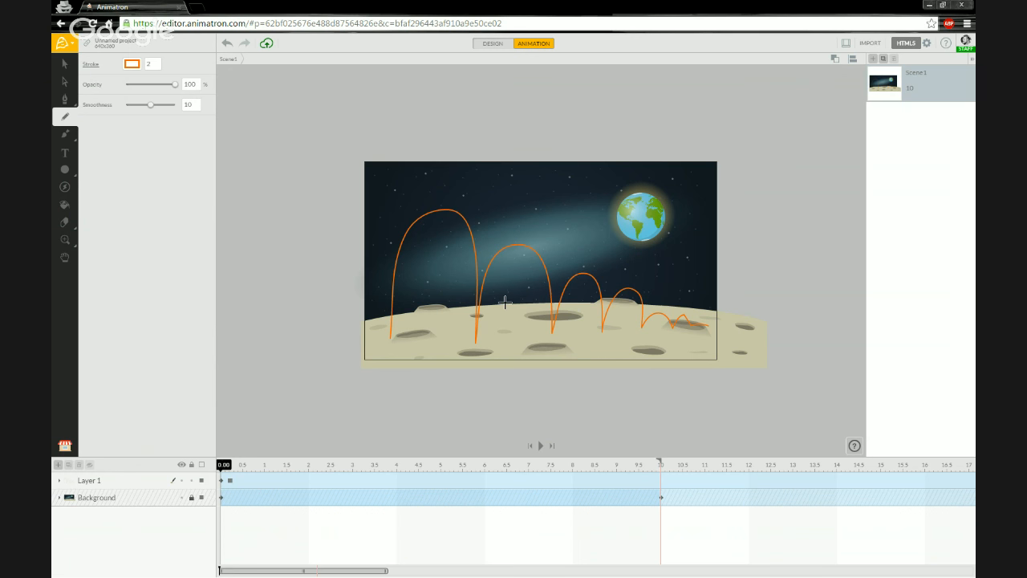
Drag the walking astronaut from the Market onto the stage at the path's left end.
click(65, 446)
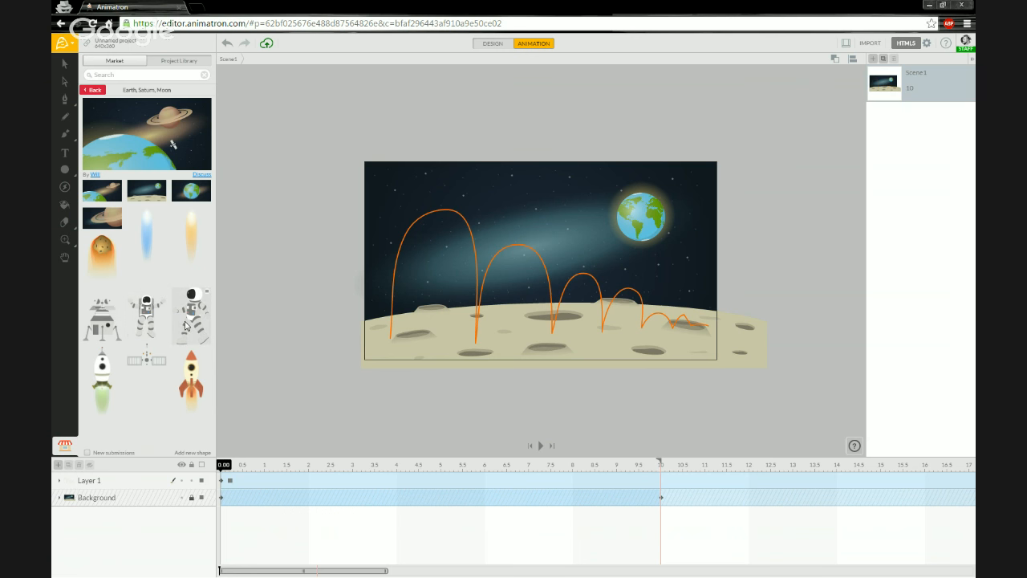
drag(192, 321, 434, 311)
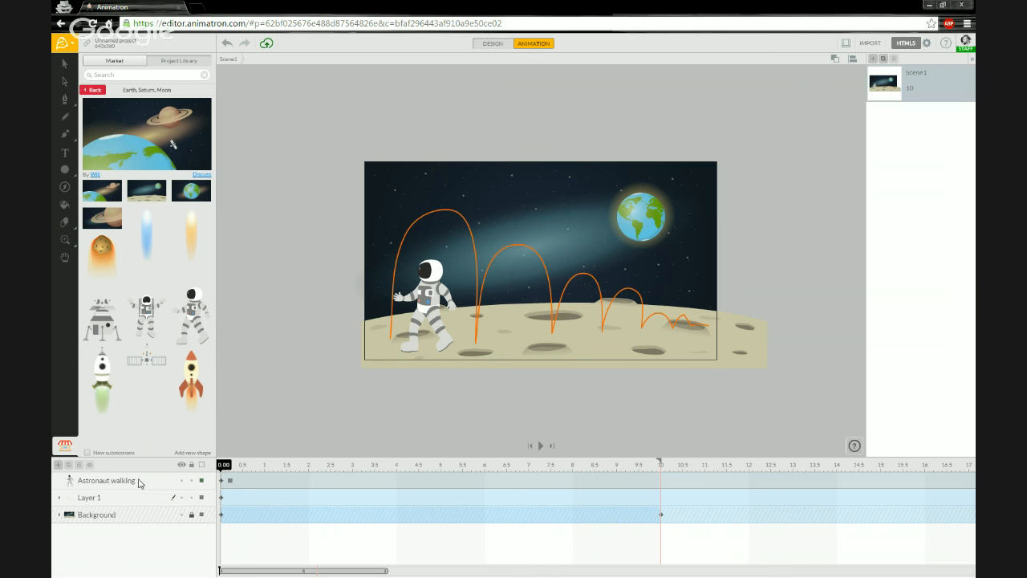
Flip the astronaut horizontally to -137.53% scale so he faces right.
click(104, 481)
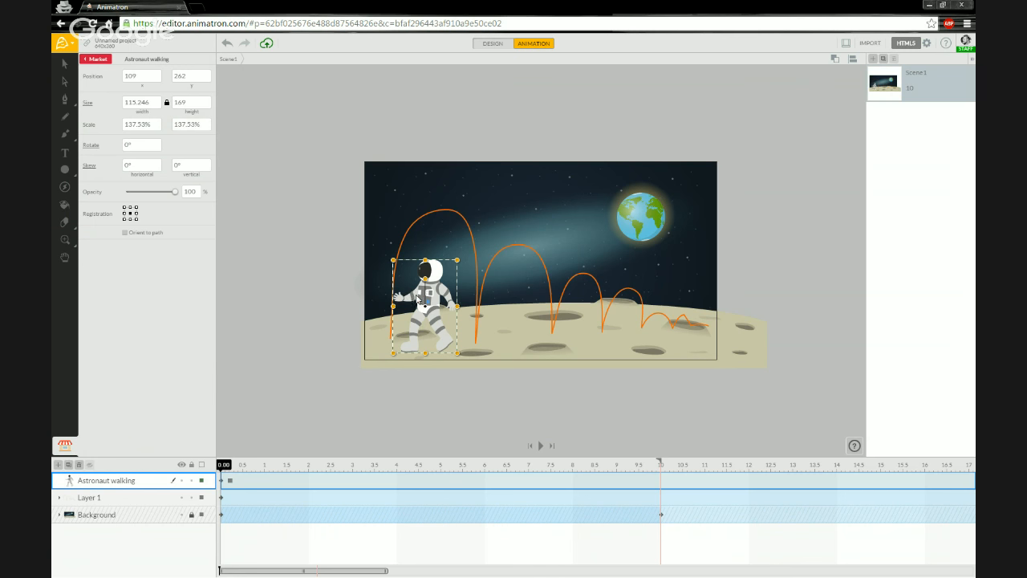
right_click(420, 295)
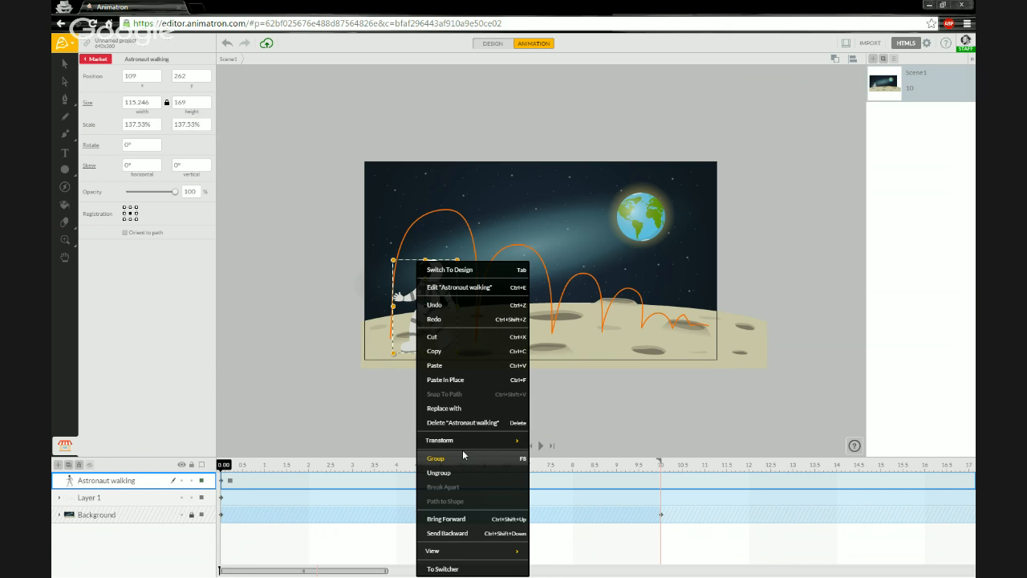
mouse_move(485, 447)
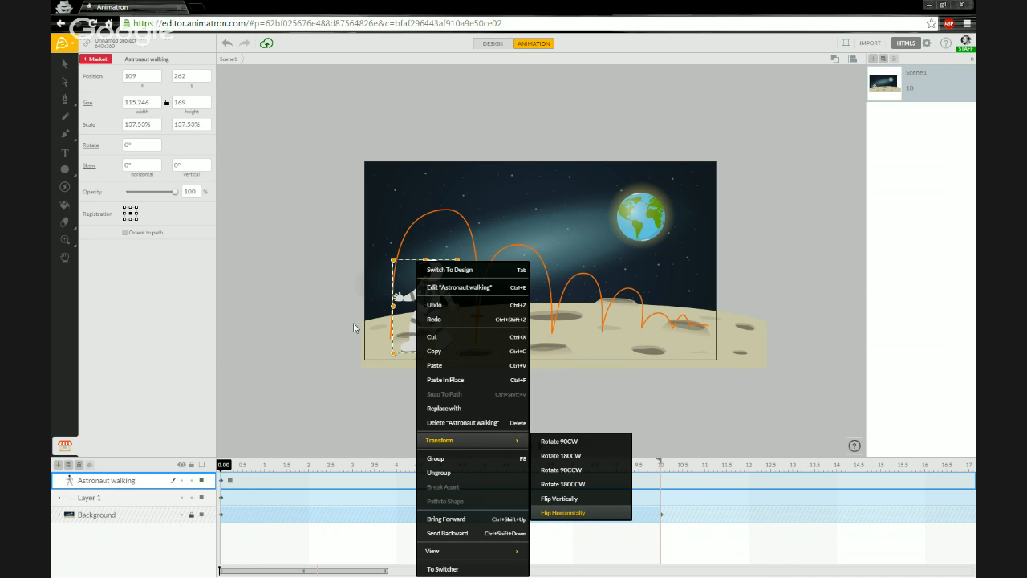
click(563, 512)
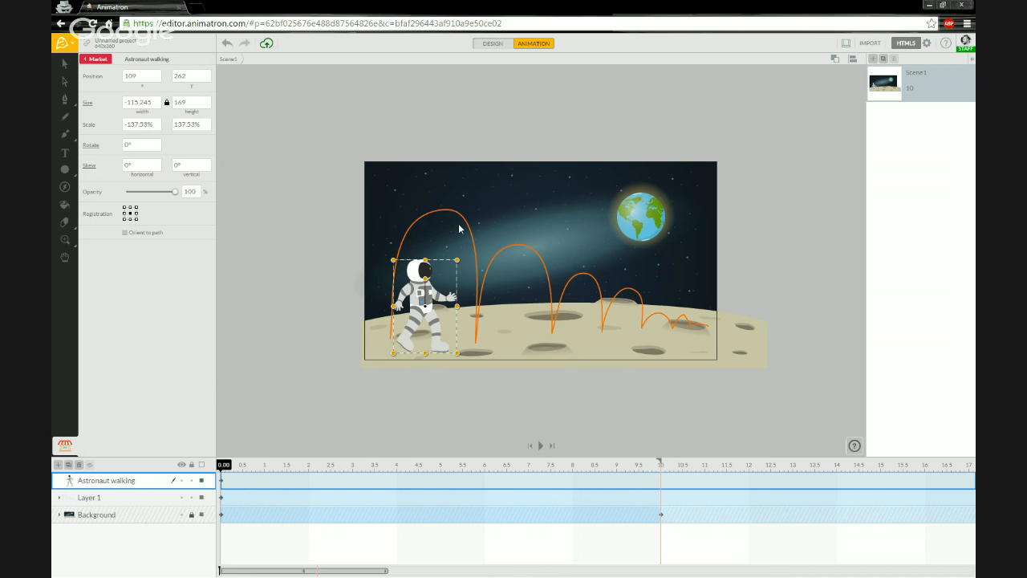
right_click(415, 298)
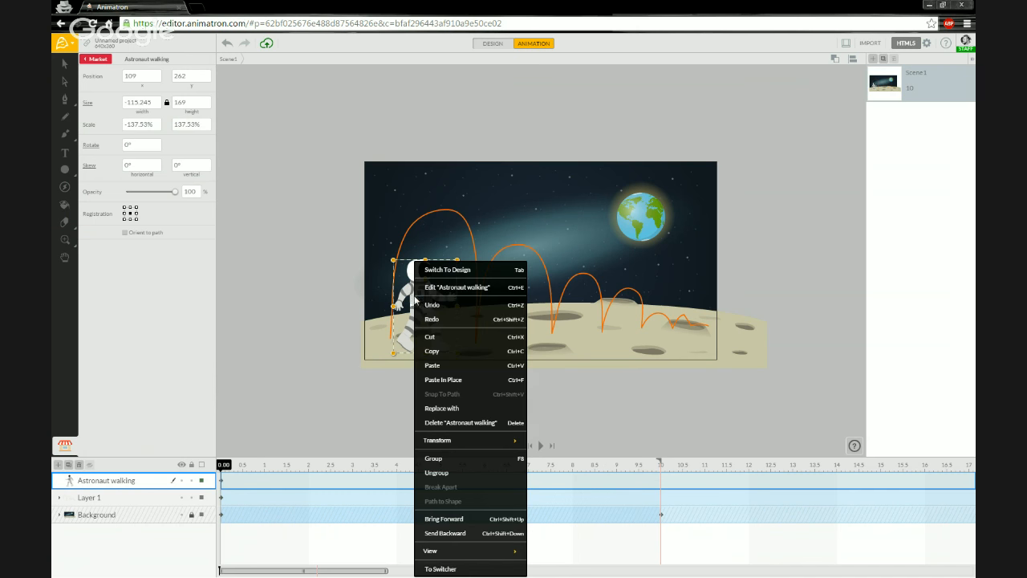
mouse_move(454, 447)
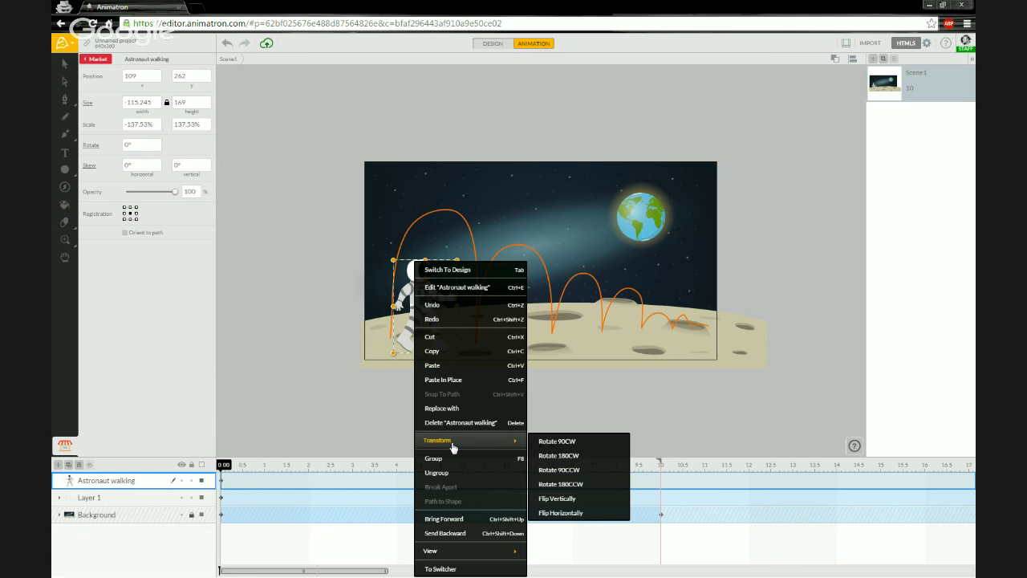
click(346, 381)
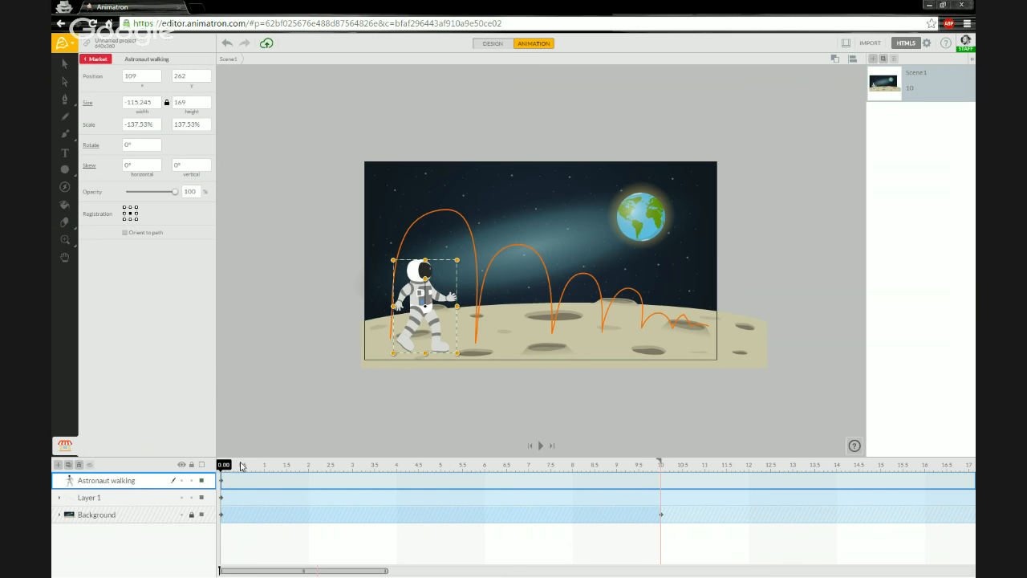
Move Pencil 1 out of Layer 1 into its own layer and delete the empty Layer 1.
drag(225, 466, 625, 468)
drag(498, 464, 199, 462)
mouse_move(232, 466)
mouse_down()
mouse_move(592, 466)
mouse_move(218, 479)
mouse_up()
click(60, 499)
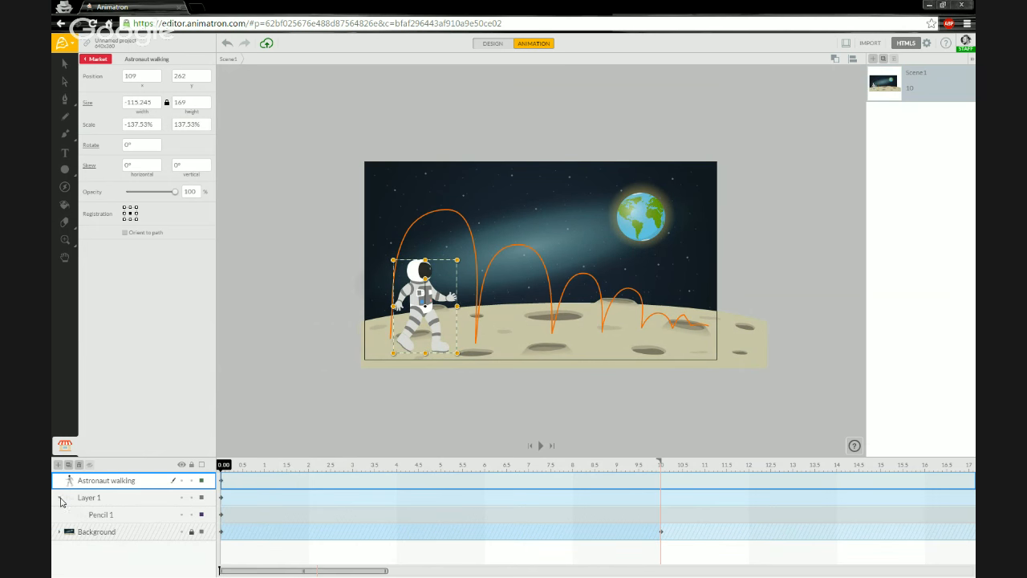
click(105, 517)
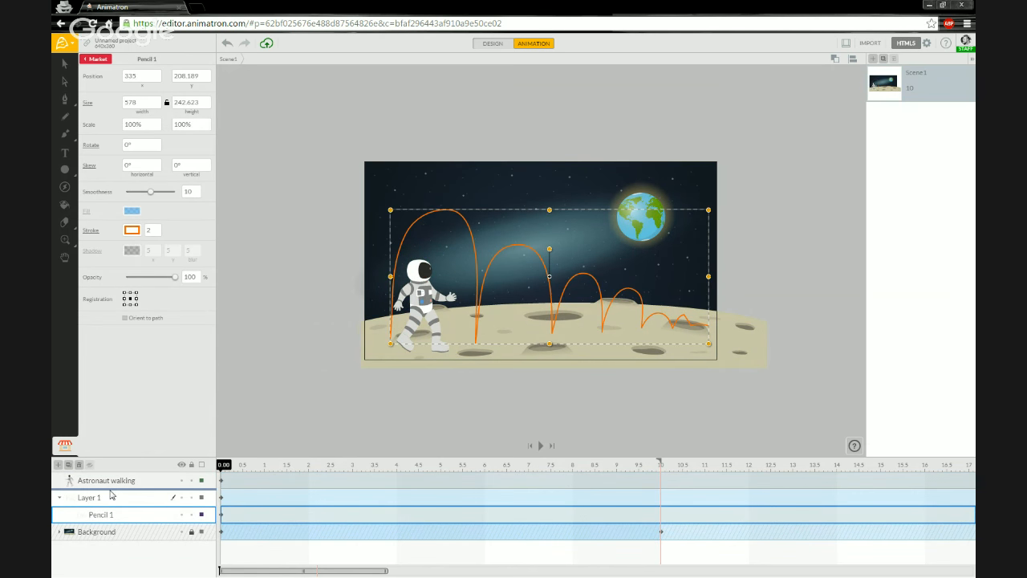
drag(111, 494, 111, 491)
click(100, 517)
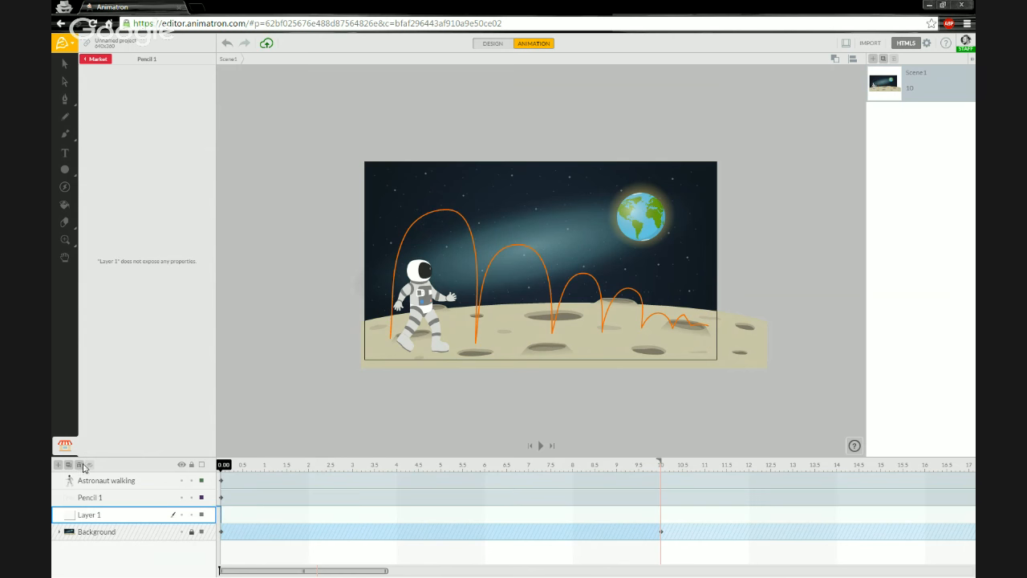
click(81, 465)
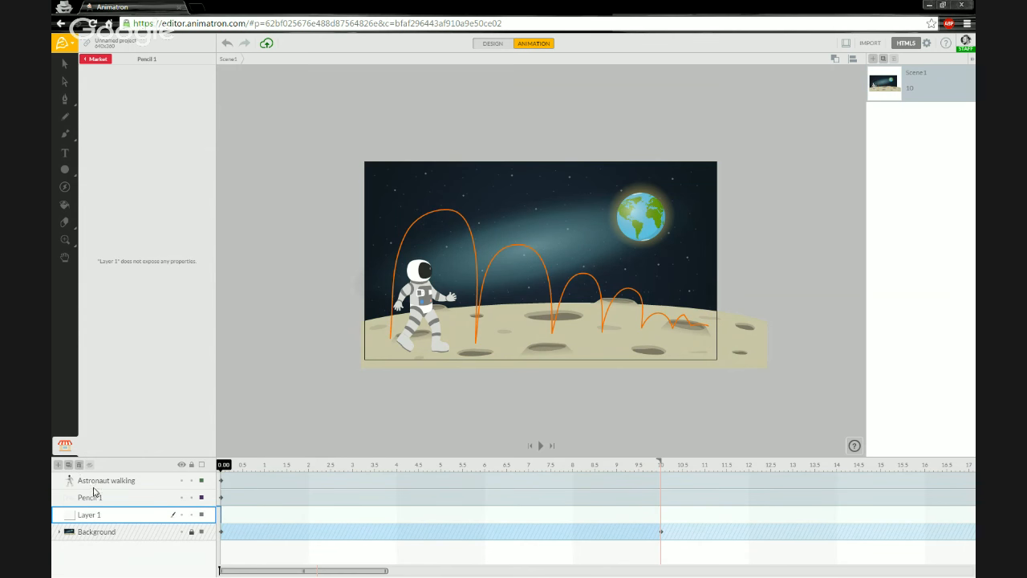
Check the Pencil 1 path and Background layers by selecting each and scrubbing the timeline.
click(143, 500)
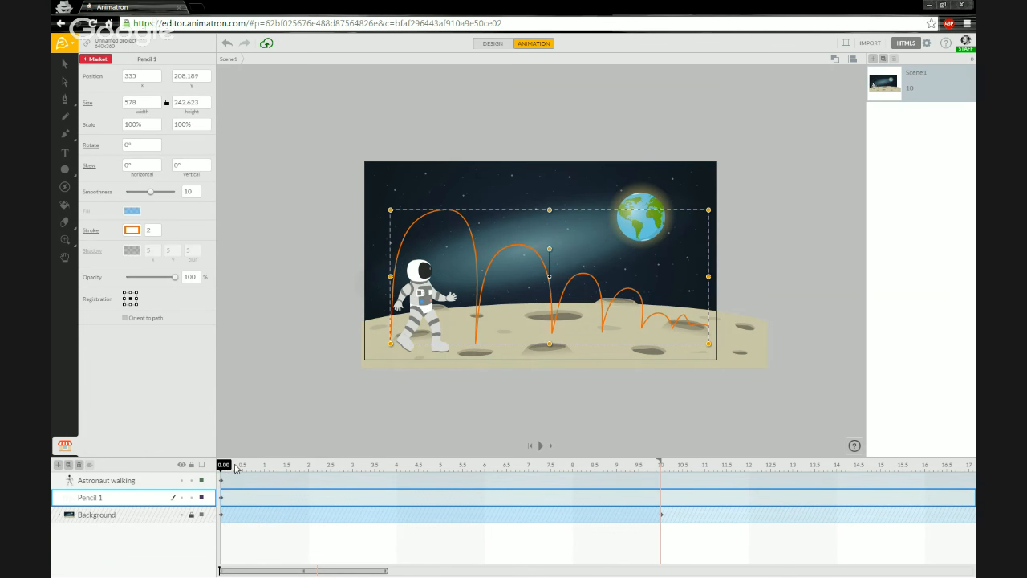
drag(237, 470, 203, 469)
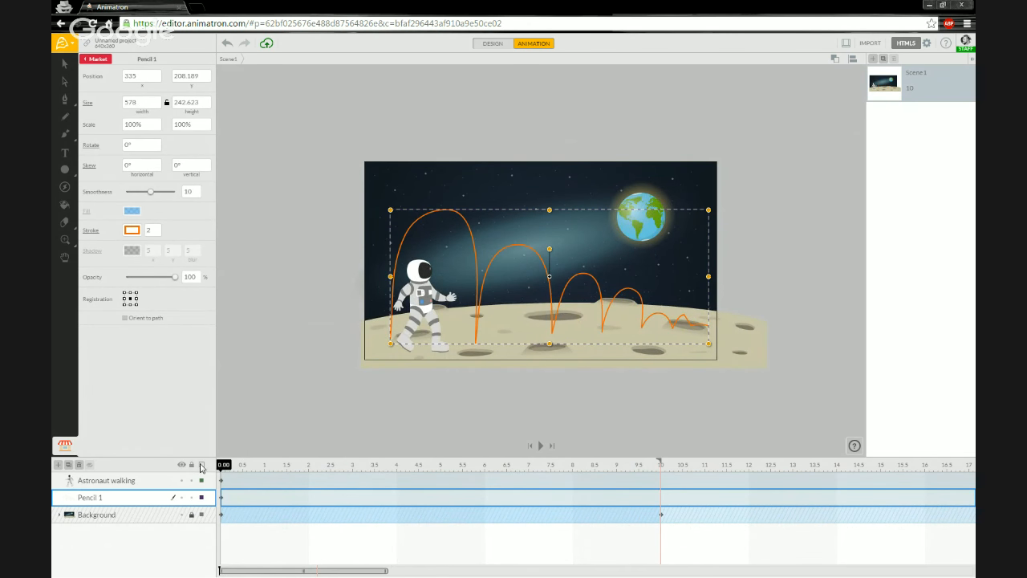
click(297, 367)
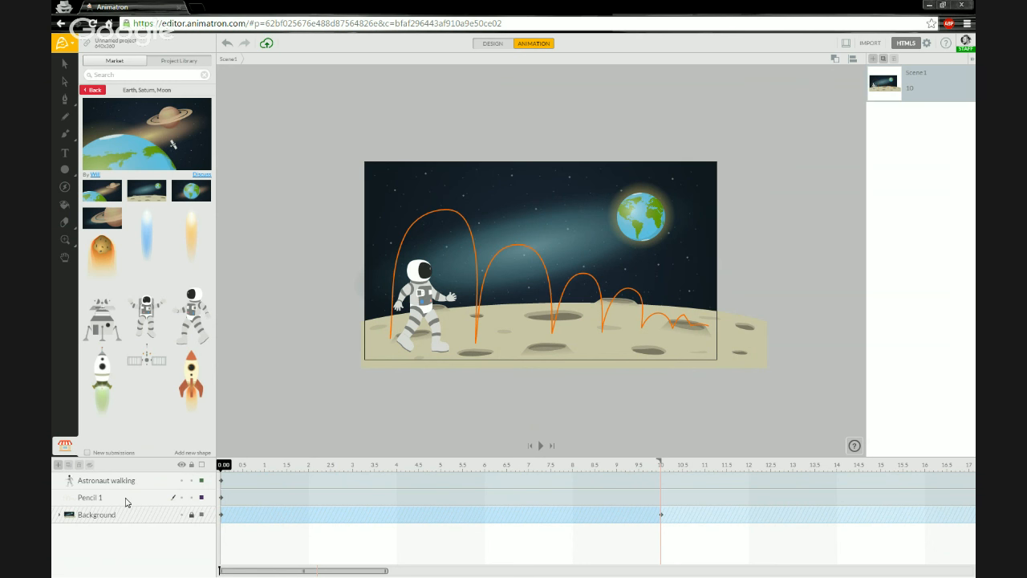
click(439, 215)
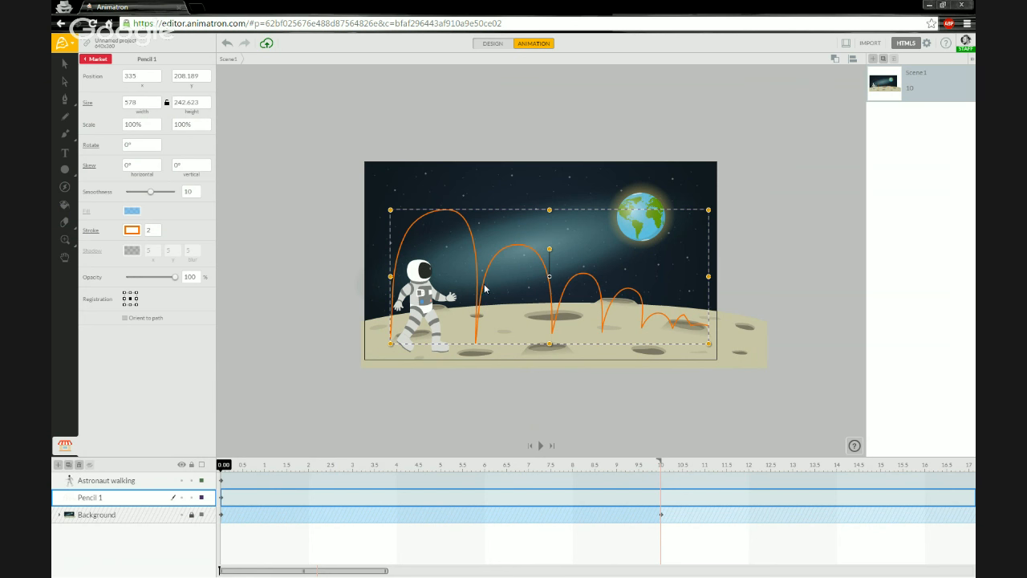
click(129, 514)
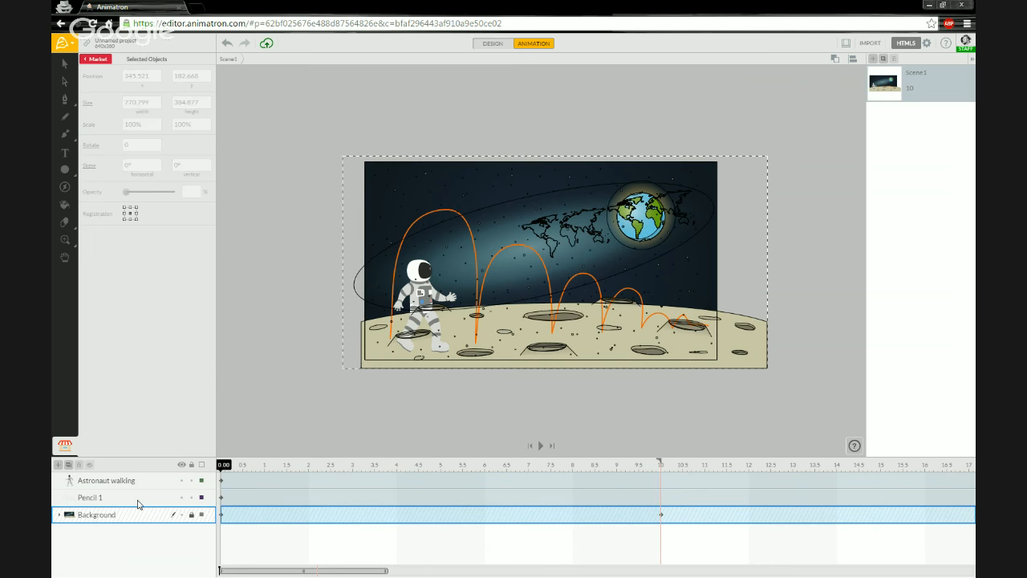
click(138, 499)
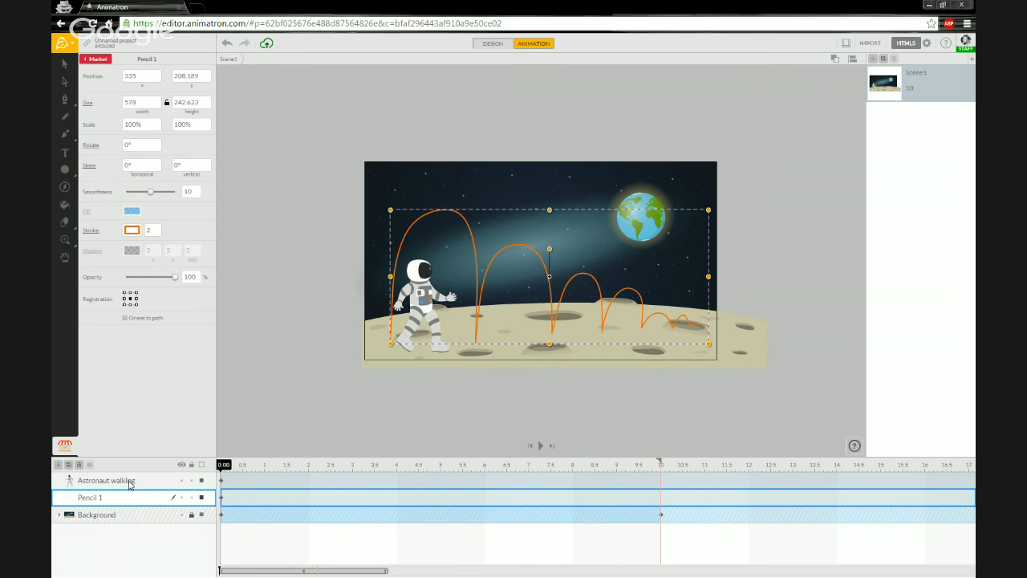
Snap the astronaut to the orange bouncing path, starting at position 46, 320.999.
click(425, 307)
right_click(412, 305)
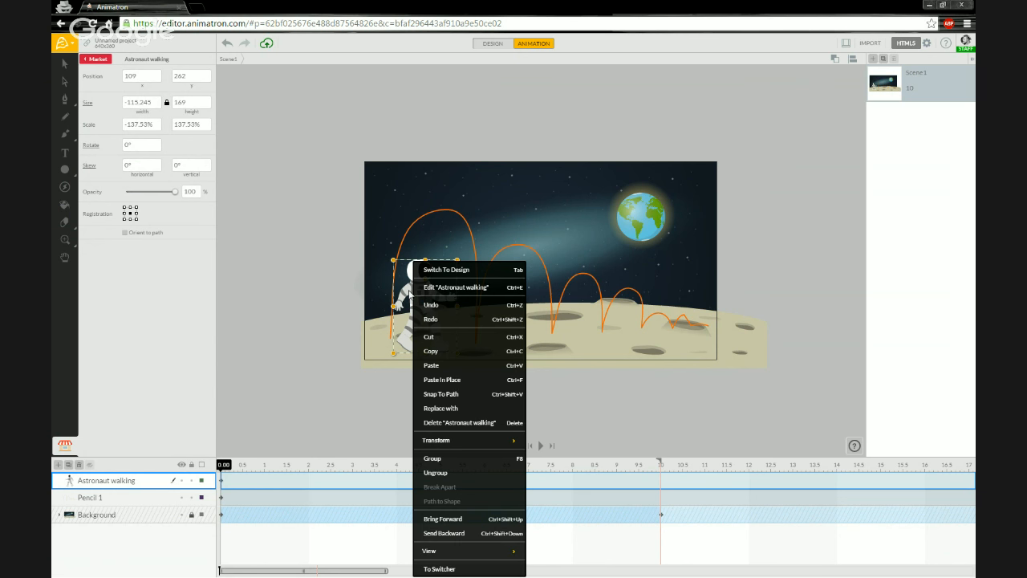
click(339, 331)
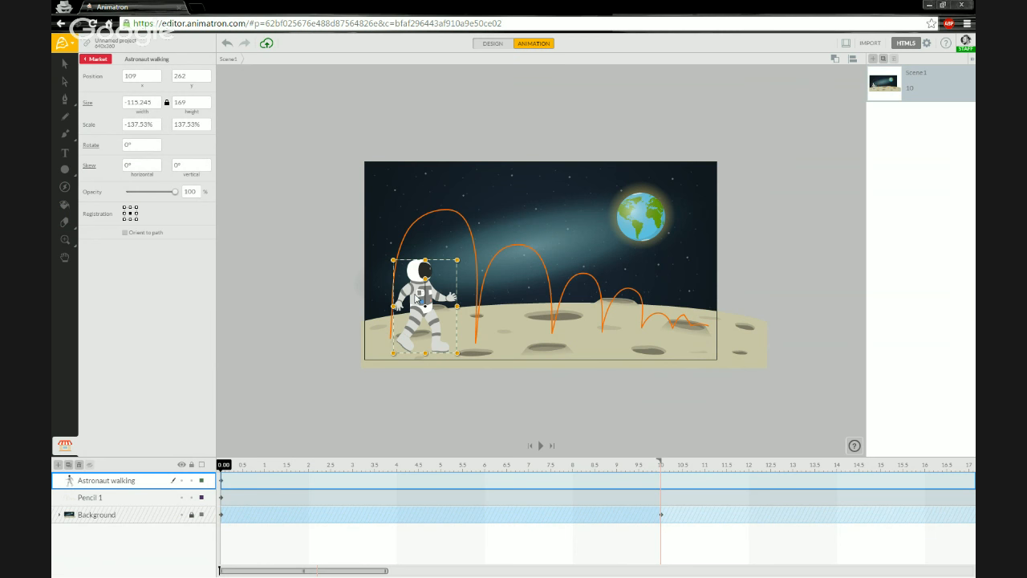
right_click(415, 299)
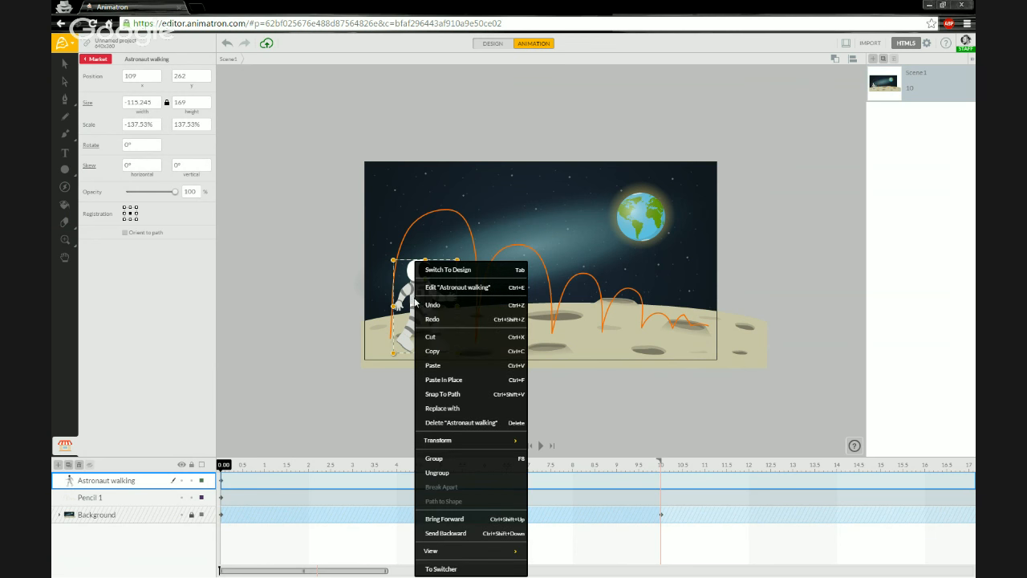
click(469, 399)
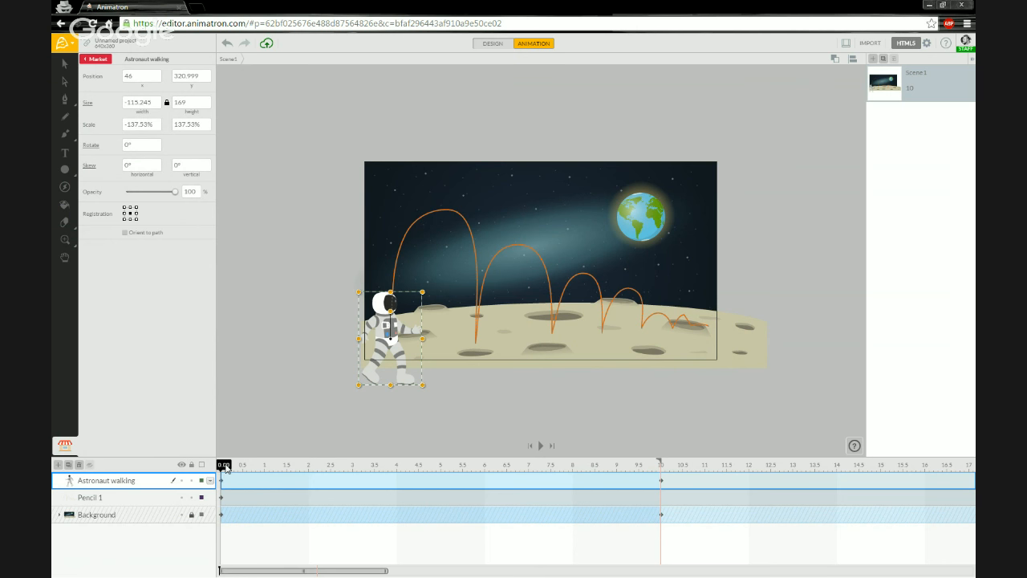
Stretch the Astronaut walking track so its motion ends around 16 seconds.
mouse_move(225, 467)
mouse_down()
mouse_move(292, 459)
mouse_move(674, 473)
mouse_move(212, 472)
mouse_up()
drag(931, 474, 925, 465)
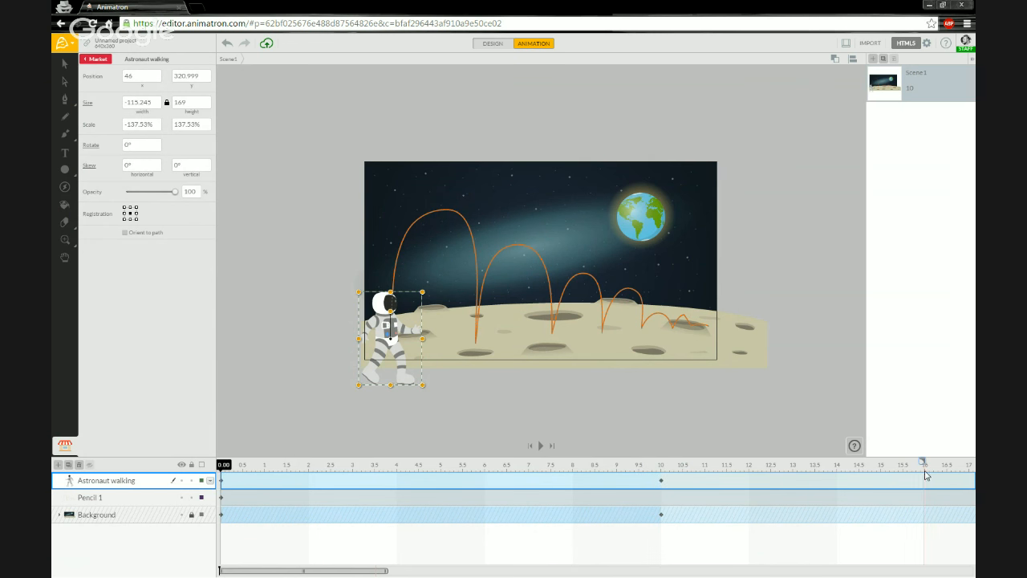
click(662, 480)
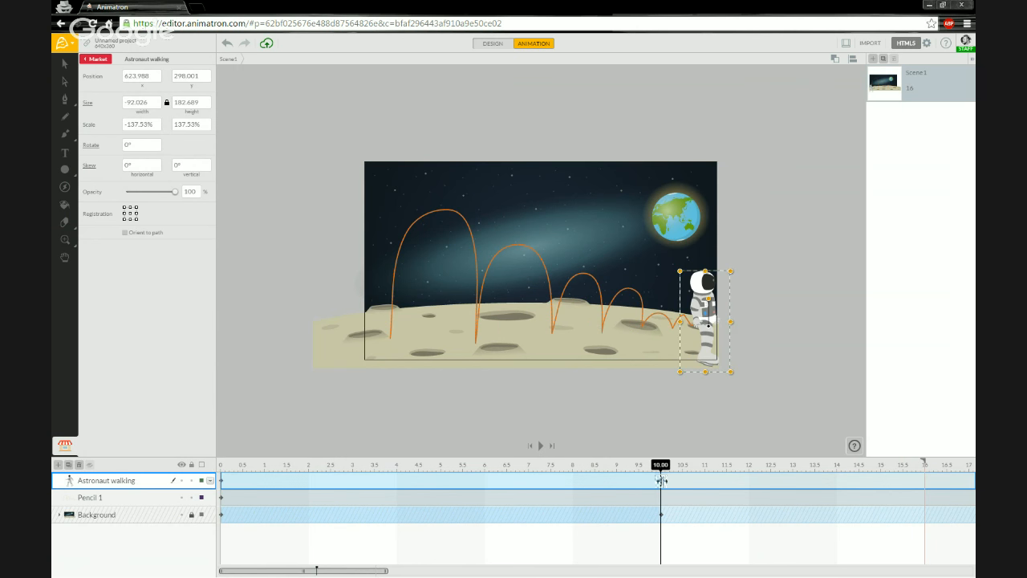
drag(660, 467, 640, 467)
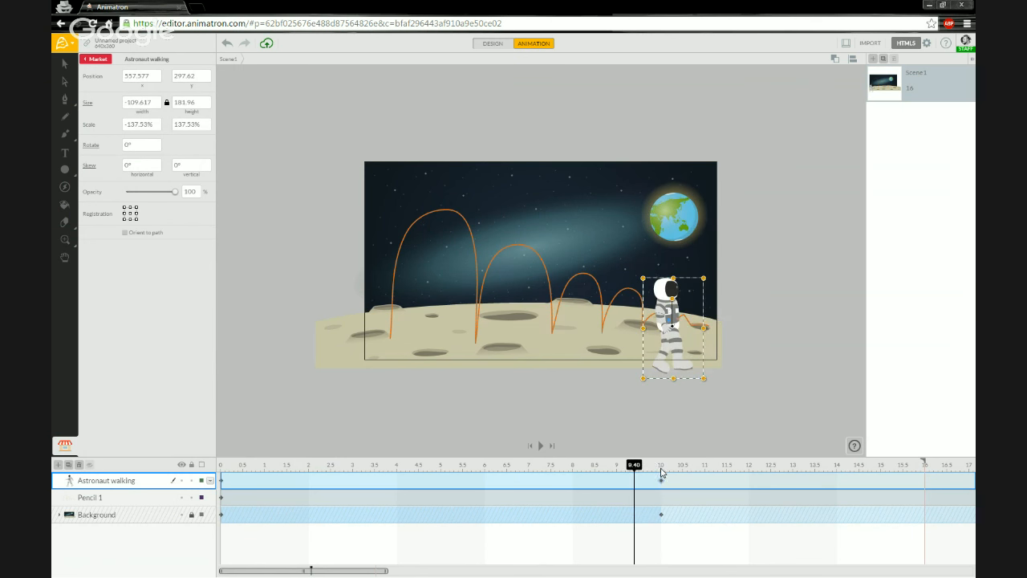
click(662, 475)
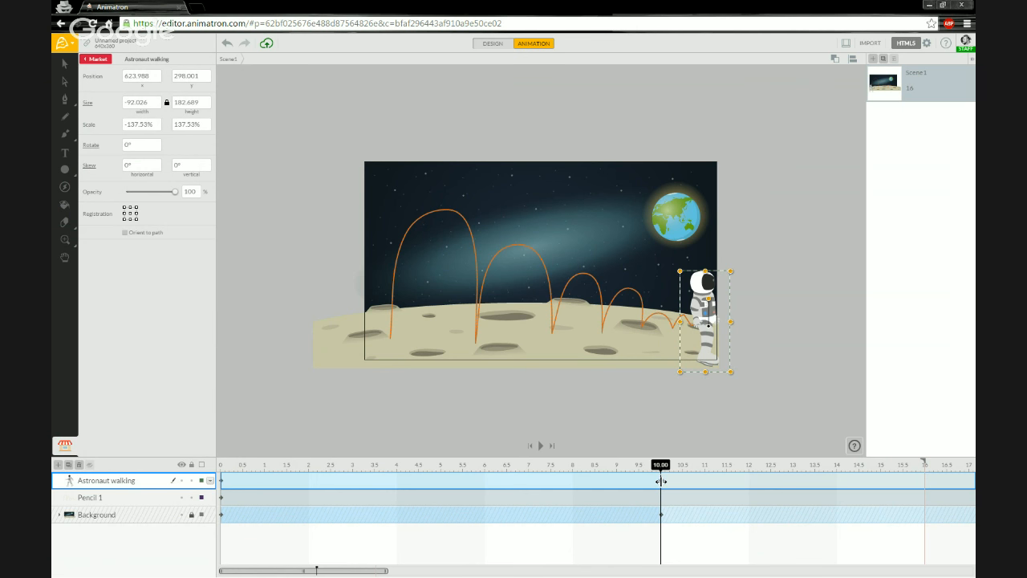
drag(661, 481, 927, 480)
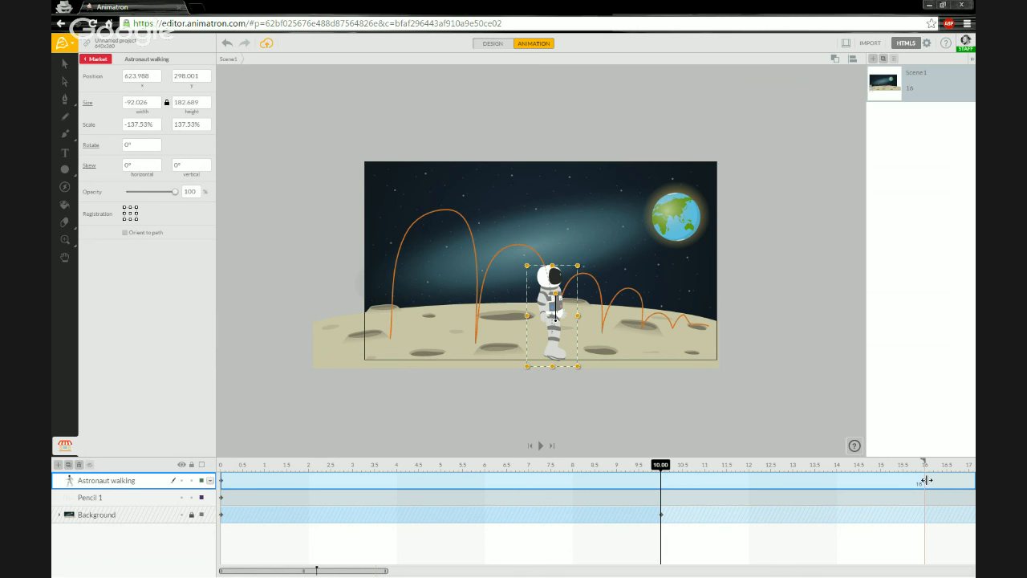
drag(660, 465, 211, 469)
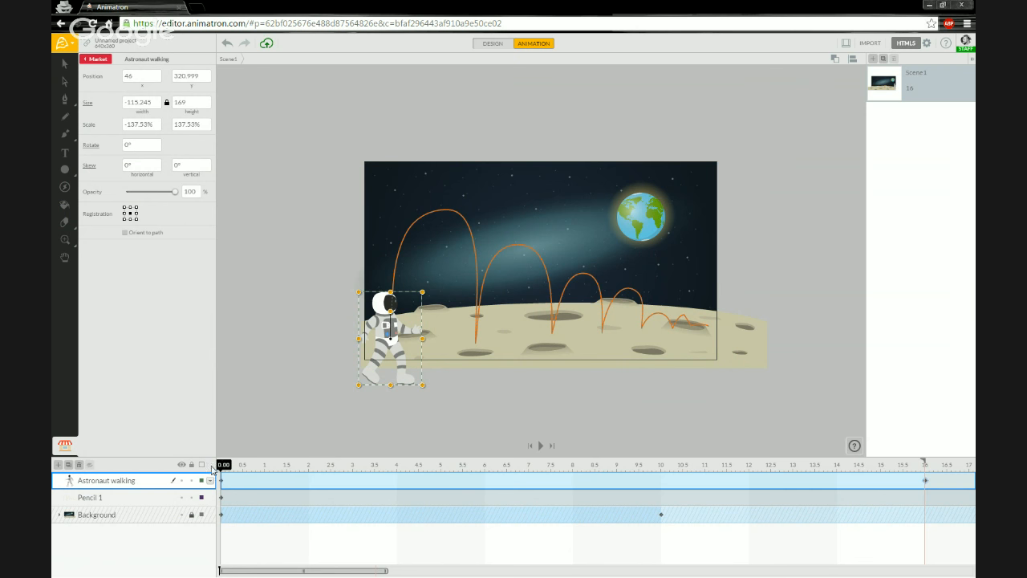
Rewind to 0 and play back the astronaut hopping along the path.
drag(224, 467, 174, 469)
key(space)
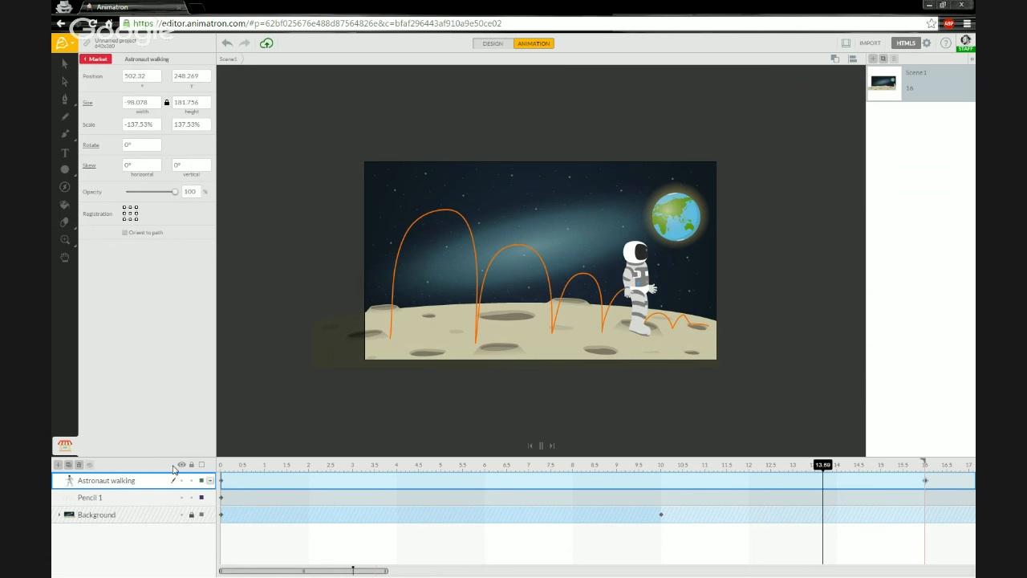
key(space)
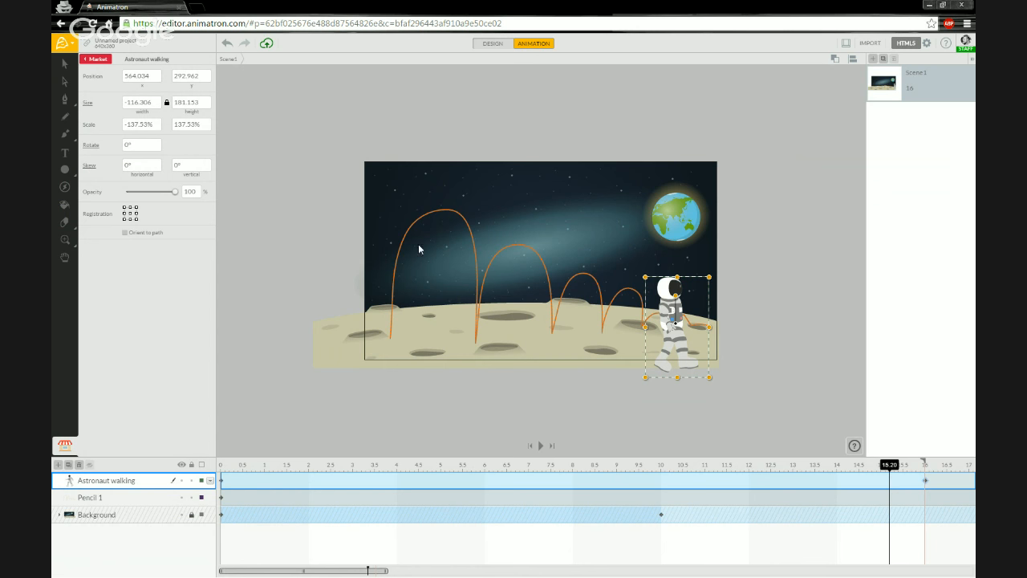
Lock and hide the Pencil 1 layer, drop it below Background, and rewind to 0.
click(121, 498)
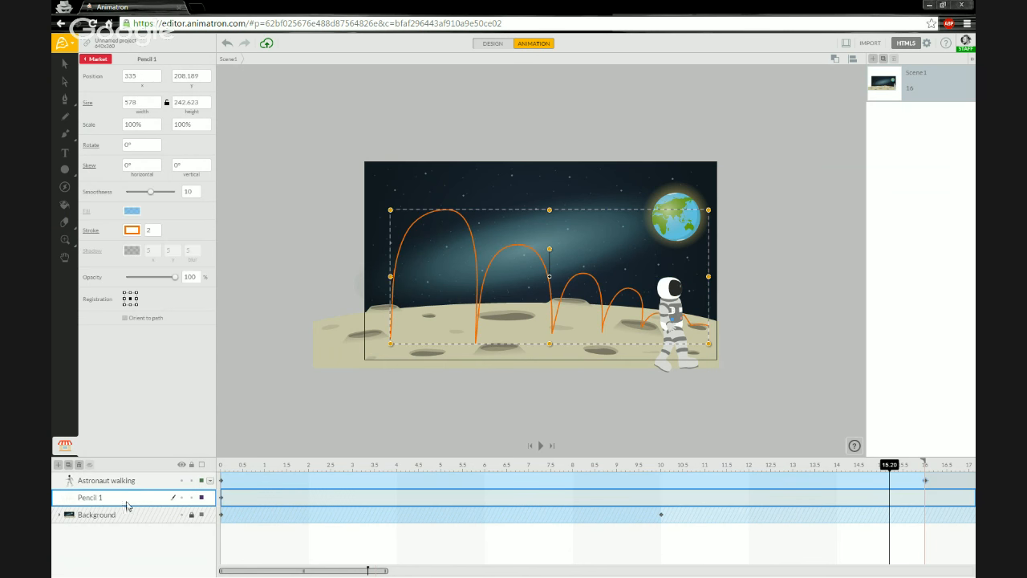
click(192, 499)
click(182, 499)
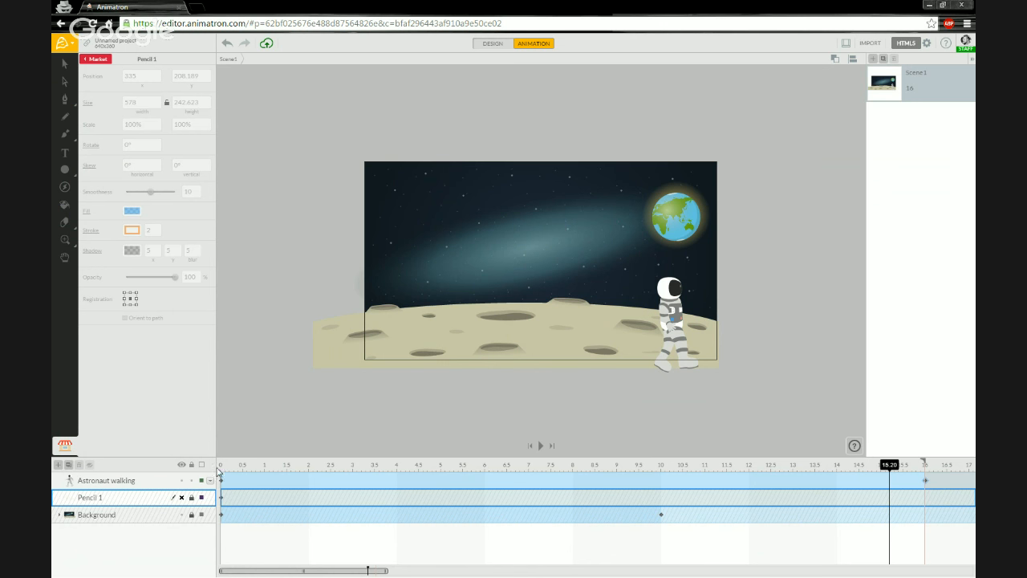
mouse_move(130, 505)
mouse_down()
mouse_move(129, 528)
mouse_move(113, 538)
mouse_up()
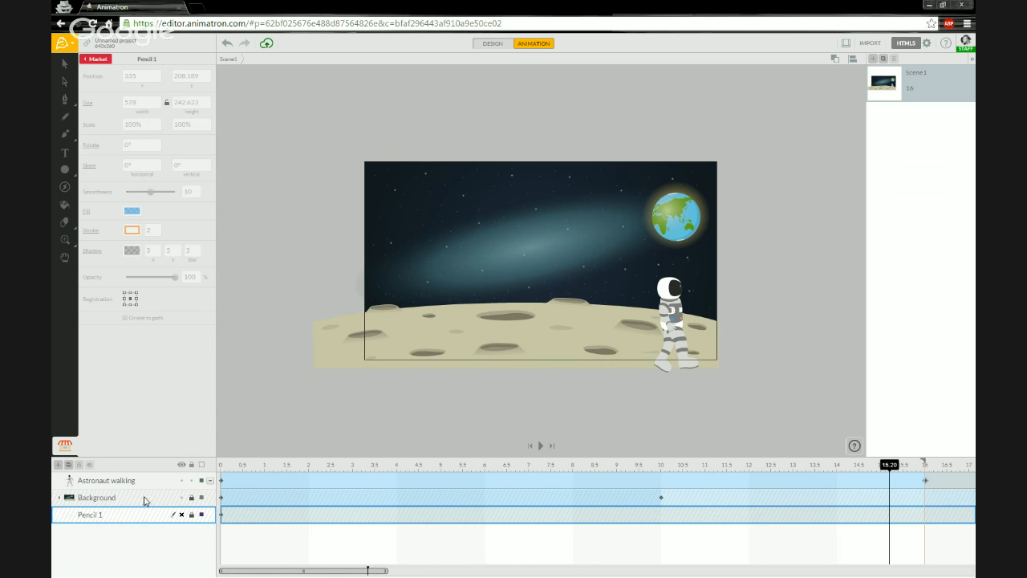
click(223, 467)
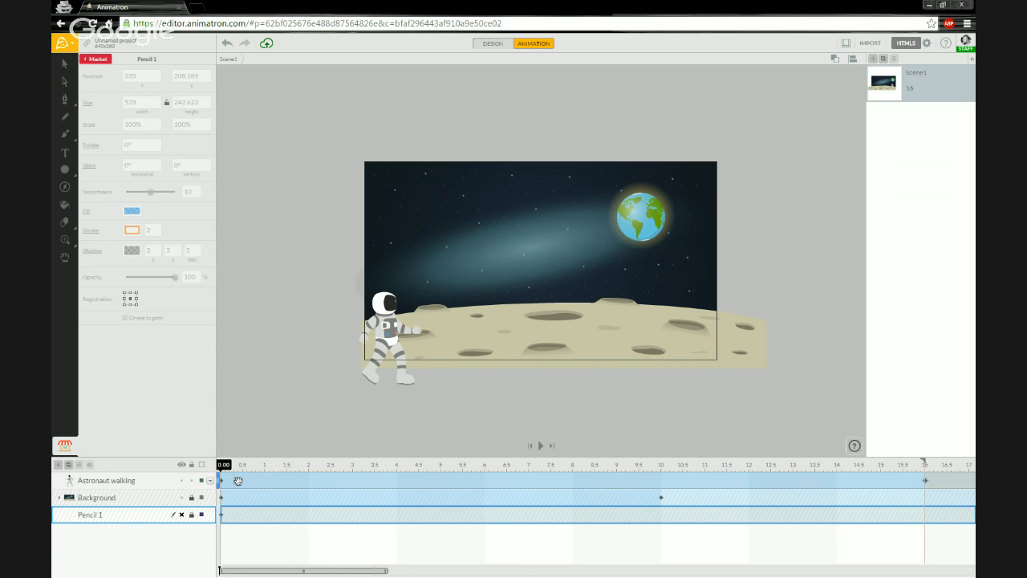
drag(228, 463, 205, 467)
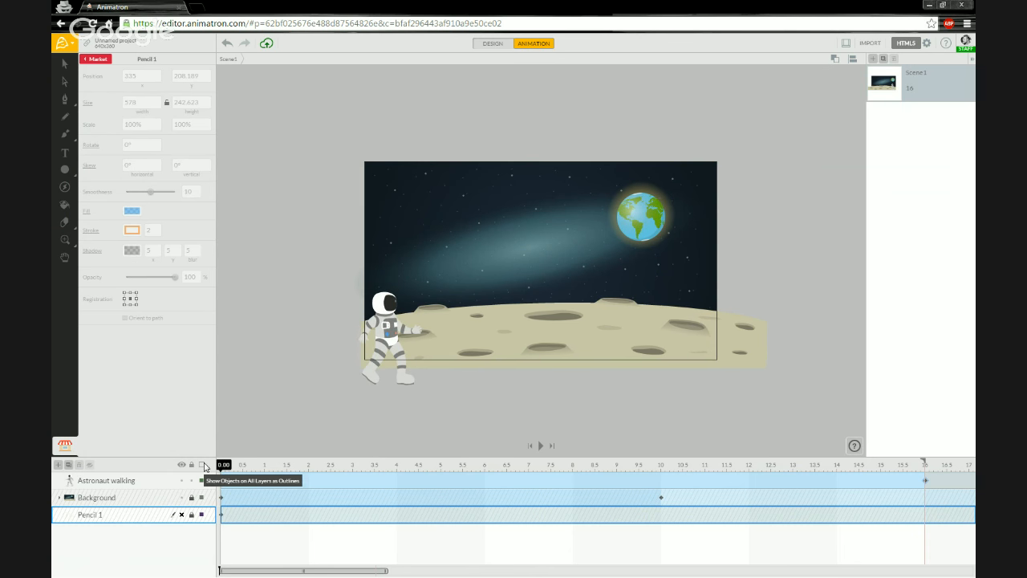
Replay the hop from the first frame, then select the Astronaut walking layer to reveal its motion path.
key(space)
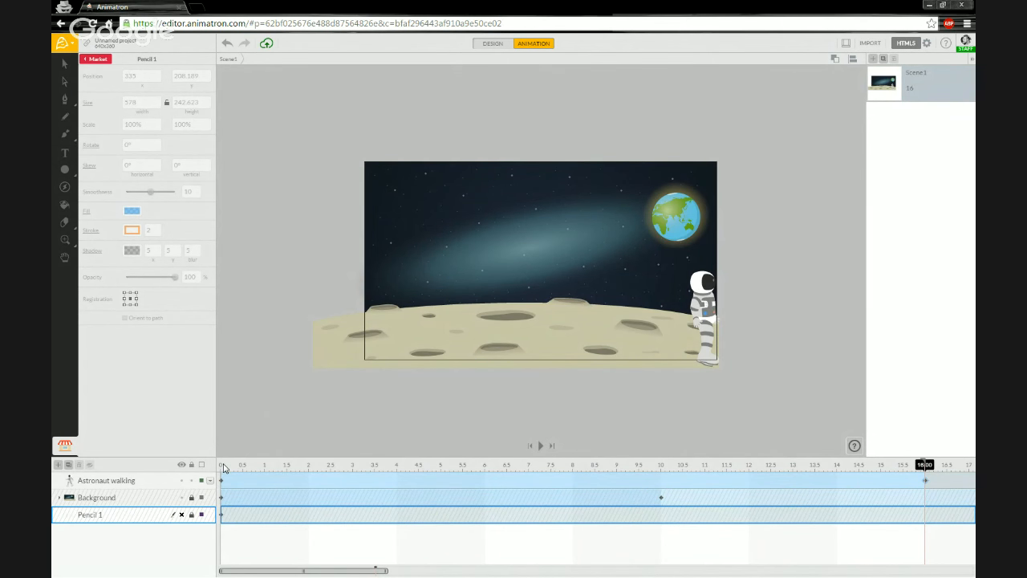
click(223, 468)
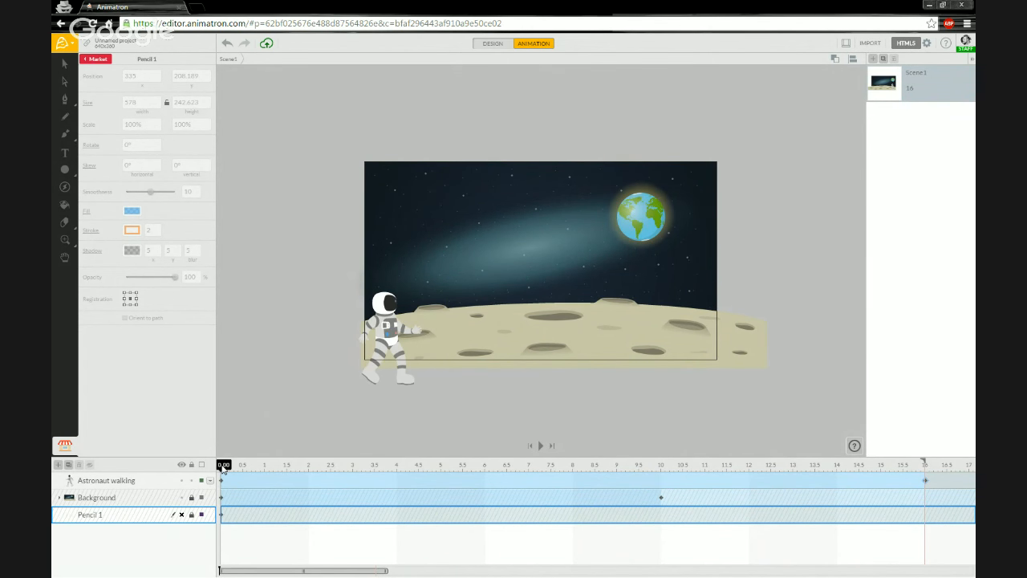
mouse_move(224, 468)
mouse_down()
mouse_move(344, 466)
mouse_move(210, 471)
mouse_up()
mouse_move(223, 471)
mouse_down()
mouse_move(327, 470)
mouse_move(221, 467)
mouse_up()
click(158, 480)
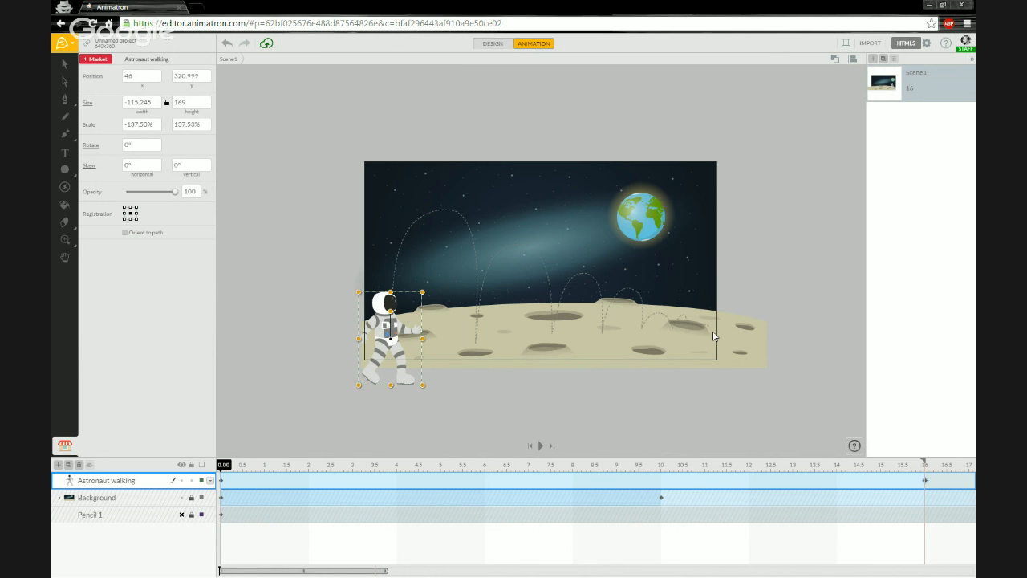
Open the motion path for node editing, select the three arc peak nodes, and scrub to about 1.9 s.
double_click(400, 249)
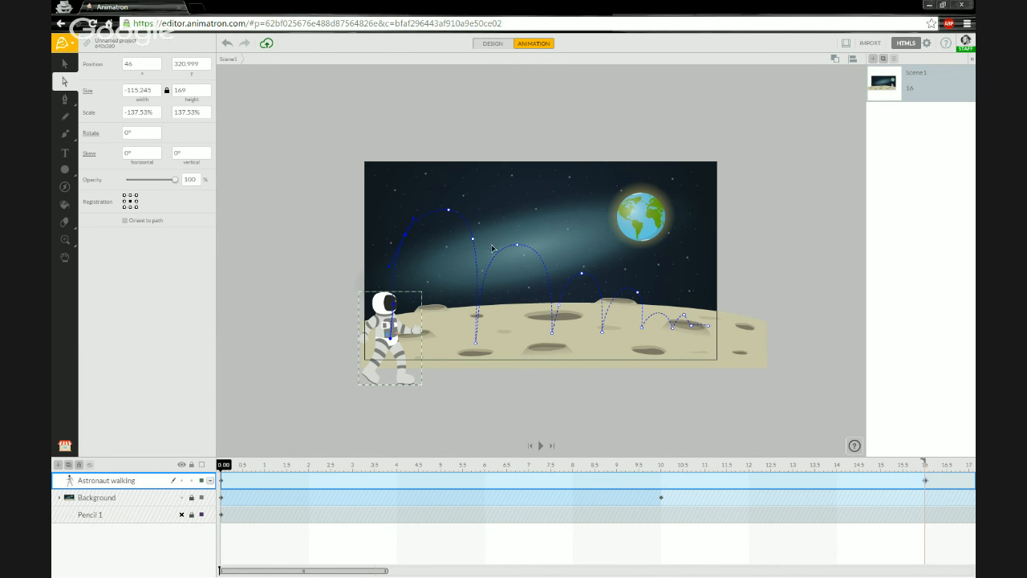
click(449, 211)
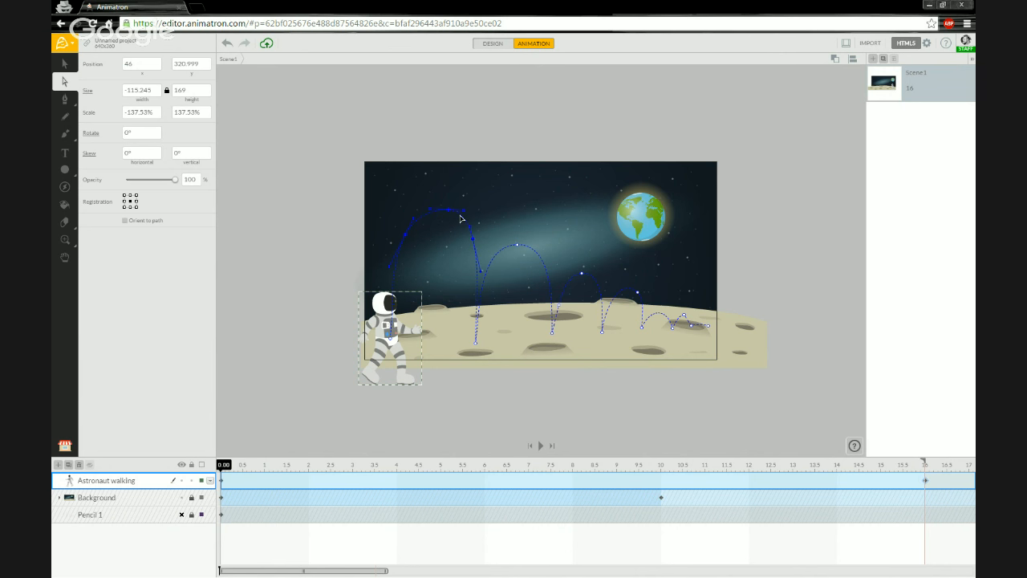
click(518, 246)
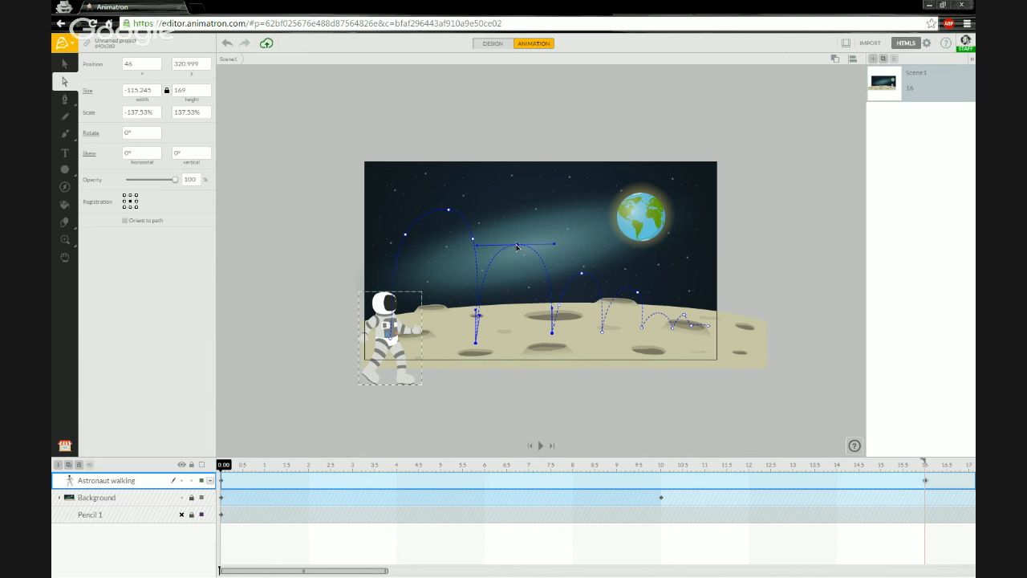
click(583, 277)
drag(224, 470, 310, 474)
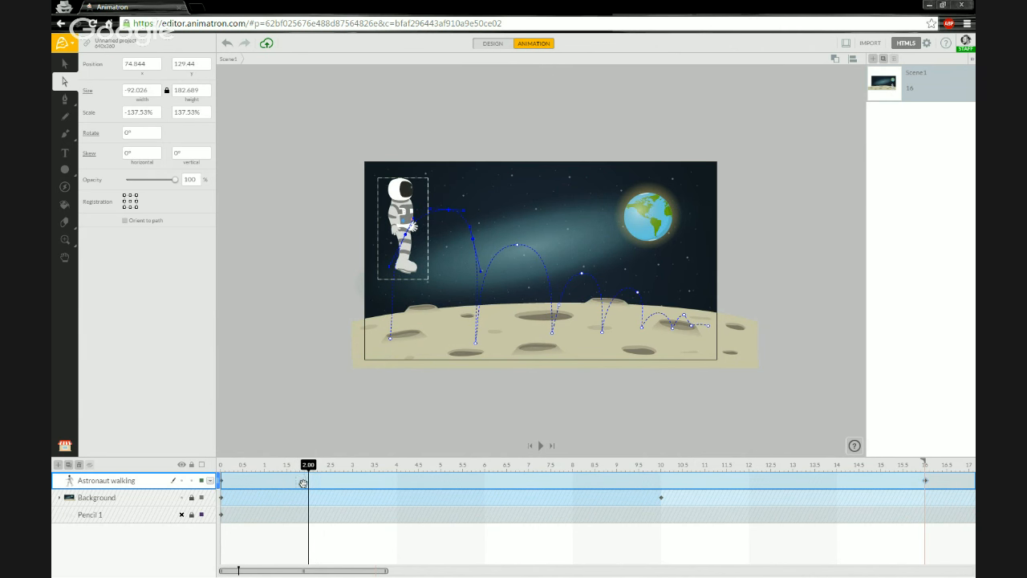
Insert a keyframe at 2.00 s on the Astronaut walking track, scrub back to check, and return to 2.00.
right_click(311, 482)
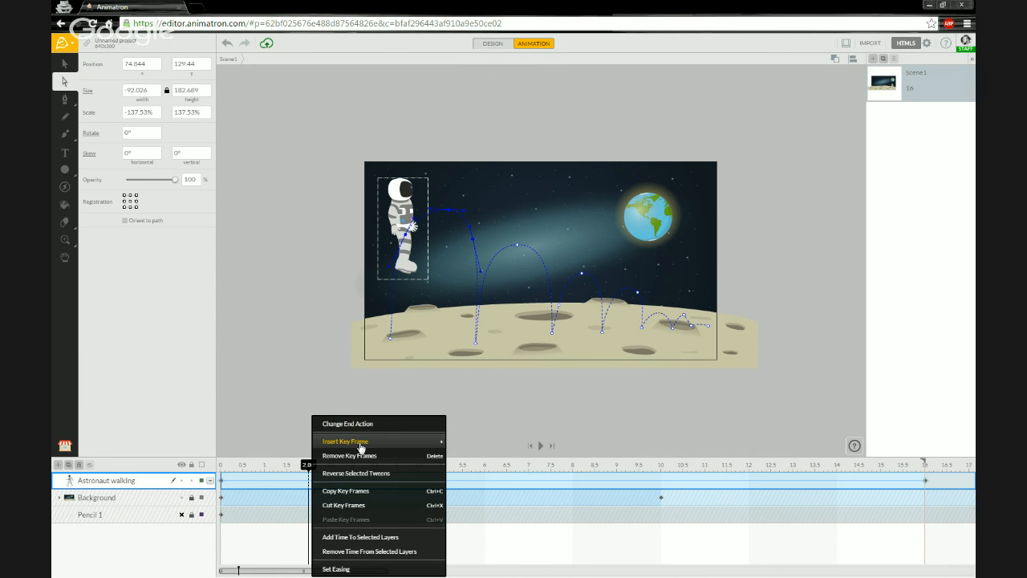
right_click(310, 482)
click(370, 443)
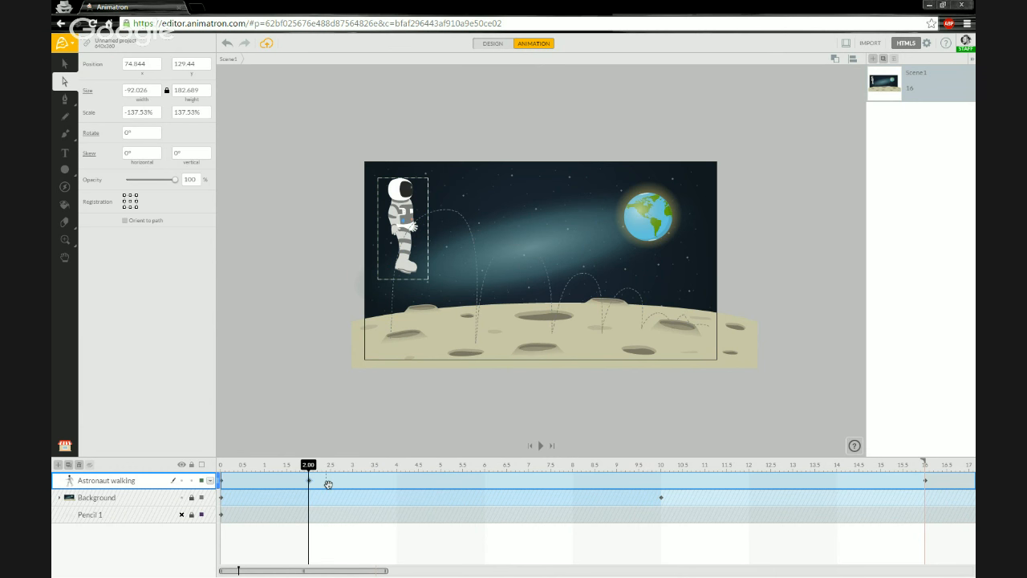
drag(309, 466, 295, 465)
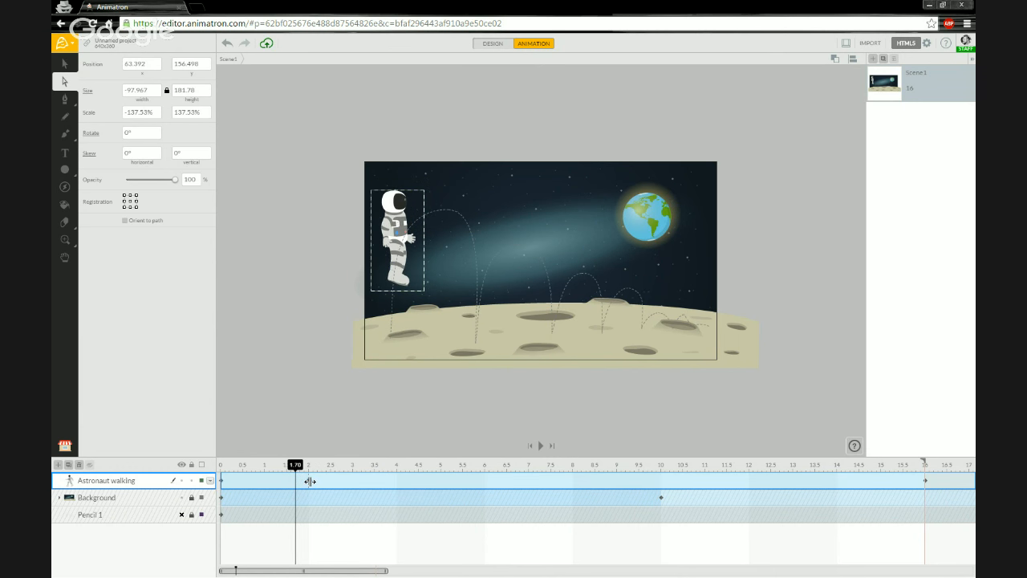
click(310, 481)
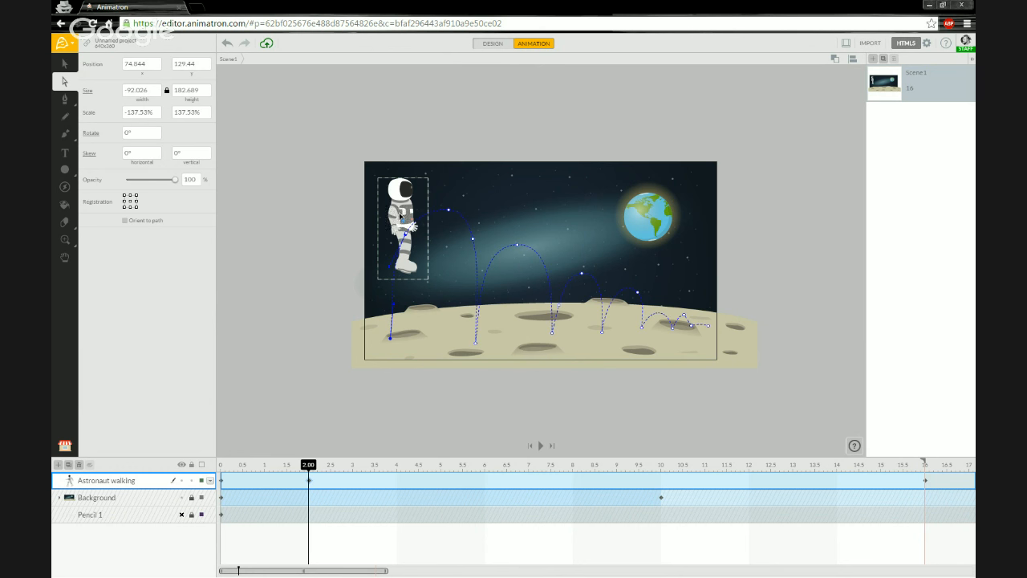
At 2.00 s, drag the astronaut up-left, check the reshaped path, then settle him at 85.87, 110.164.
key(v)
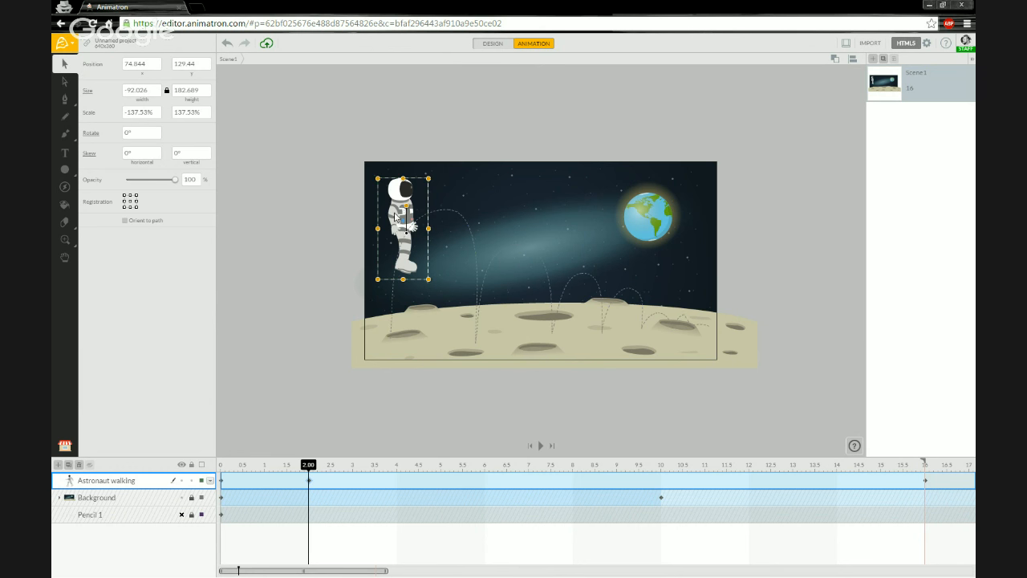
drag(391, 213, 336, 158)
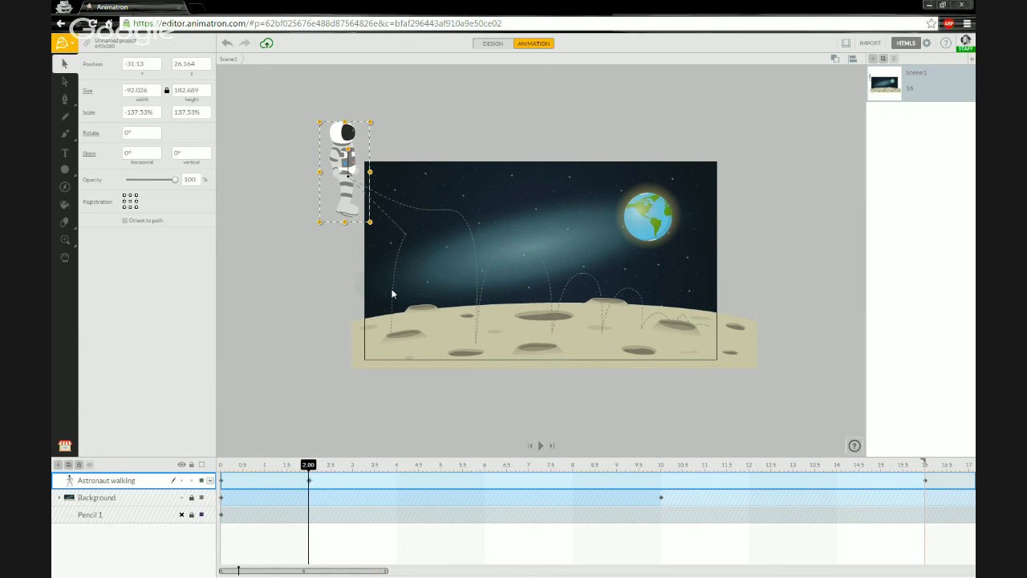
key(a)
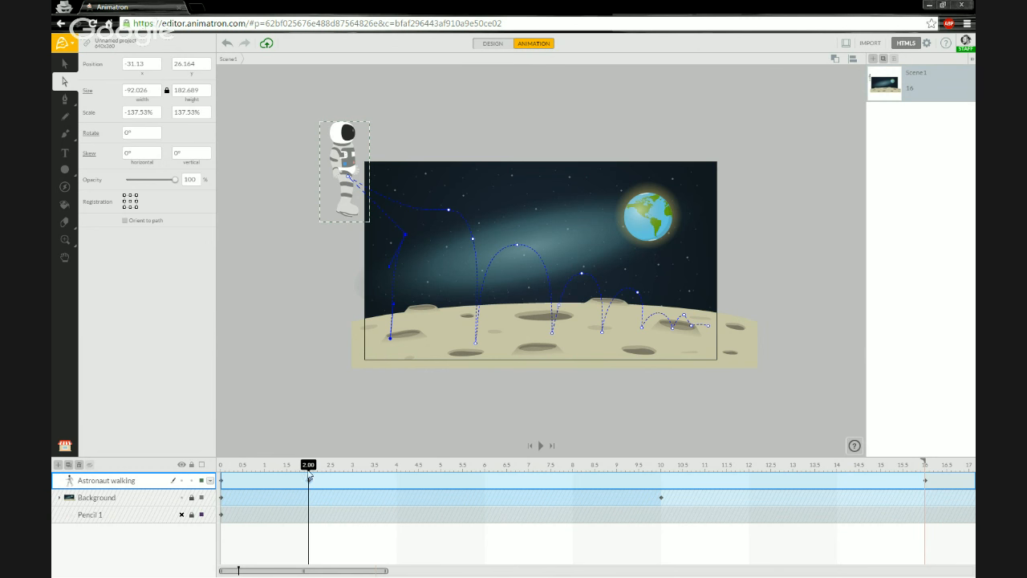
drag(308, 467, 335, 459)
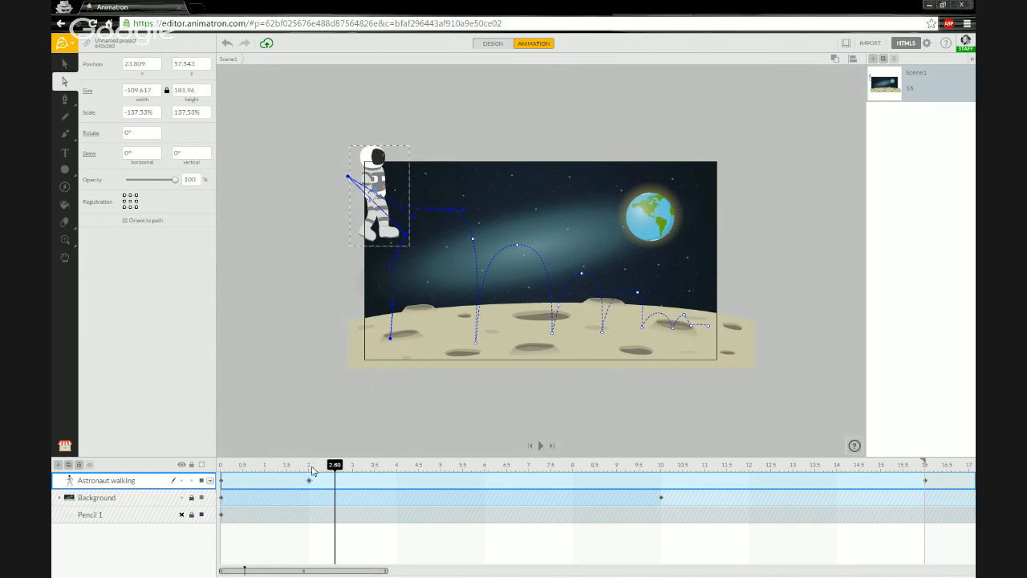
click(312, 471)
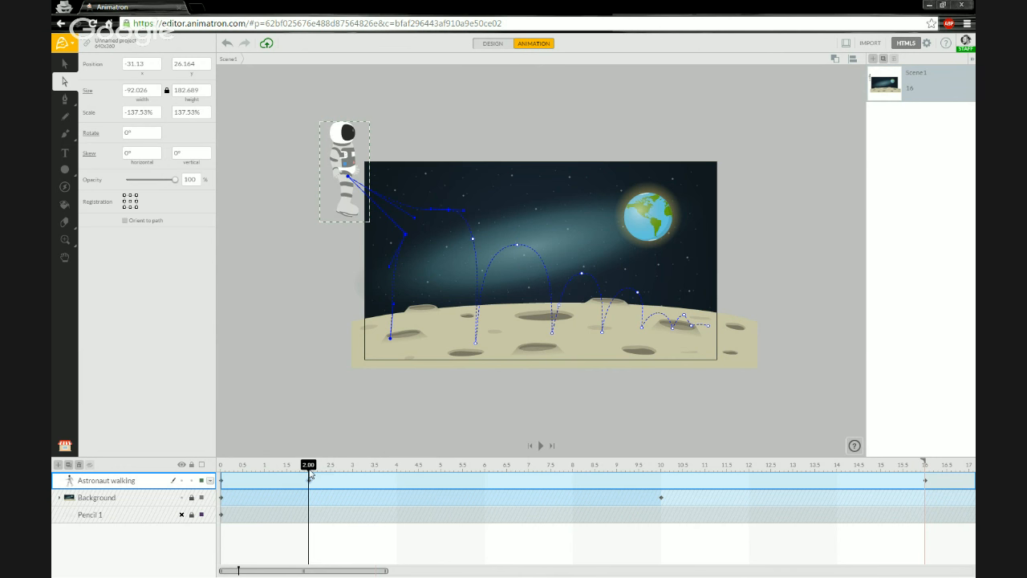
key(v)
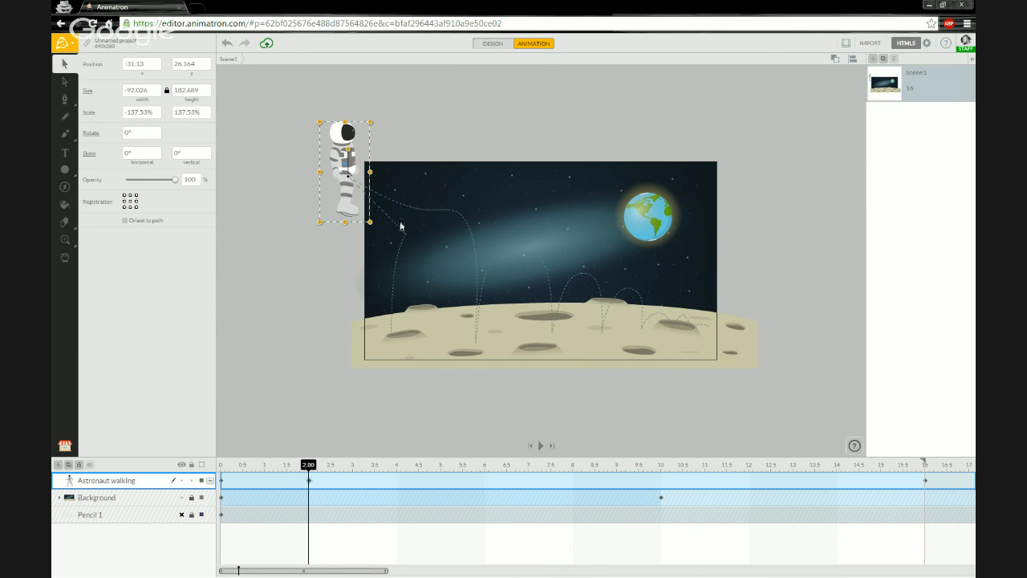
drag(346, 191, 419, 244)
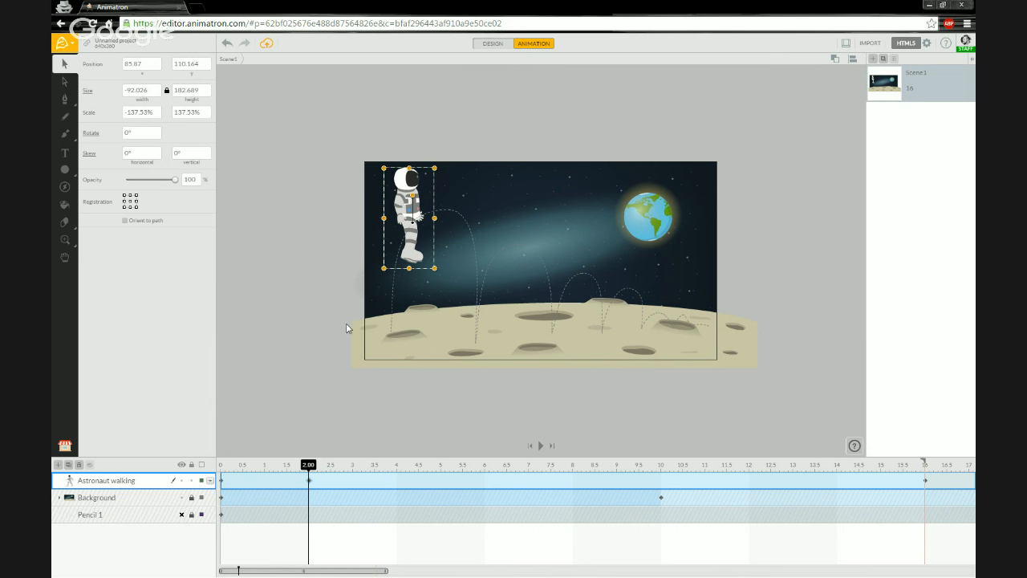
Remove the astronaut's keyframe at 2.00 from the Astronaut walking track.
right_click(309, 480)
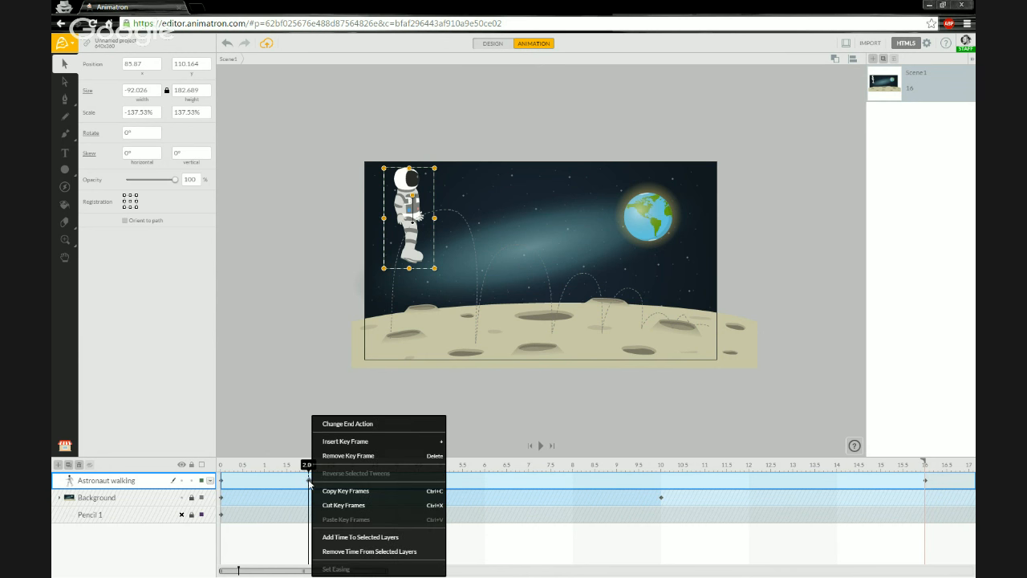
click(350, 455)
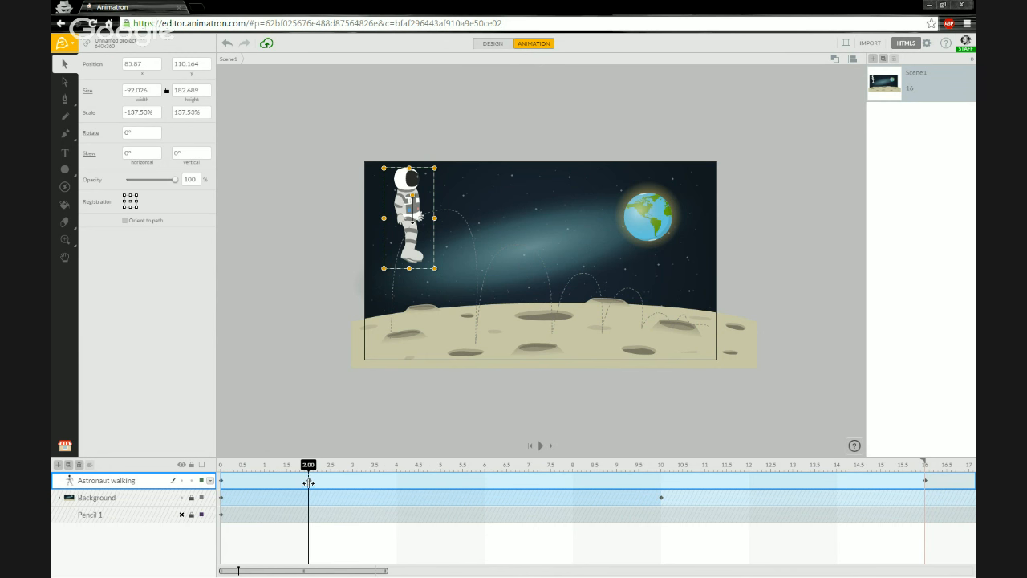
right_click(309, 480)
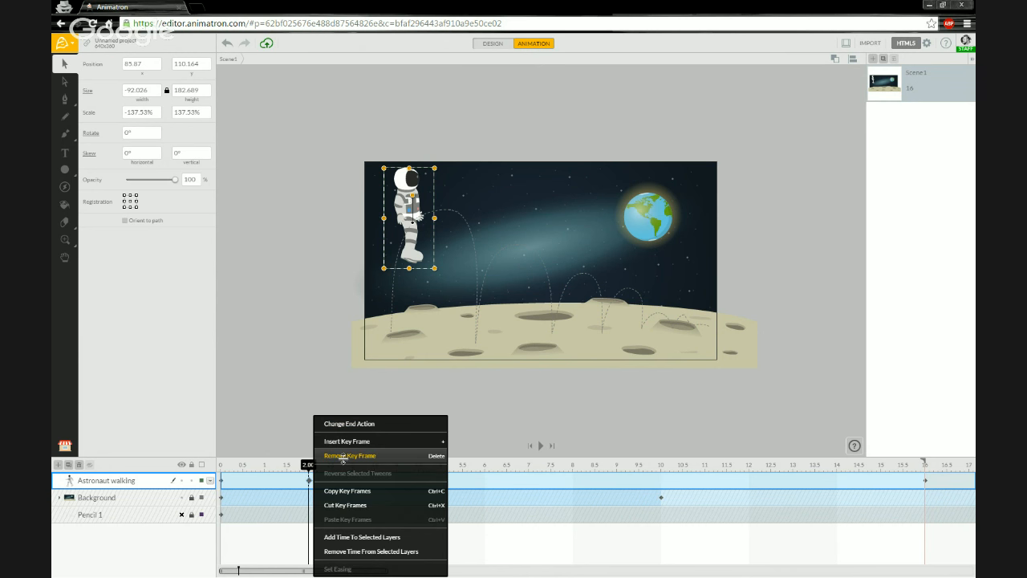
click(345, 456)
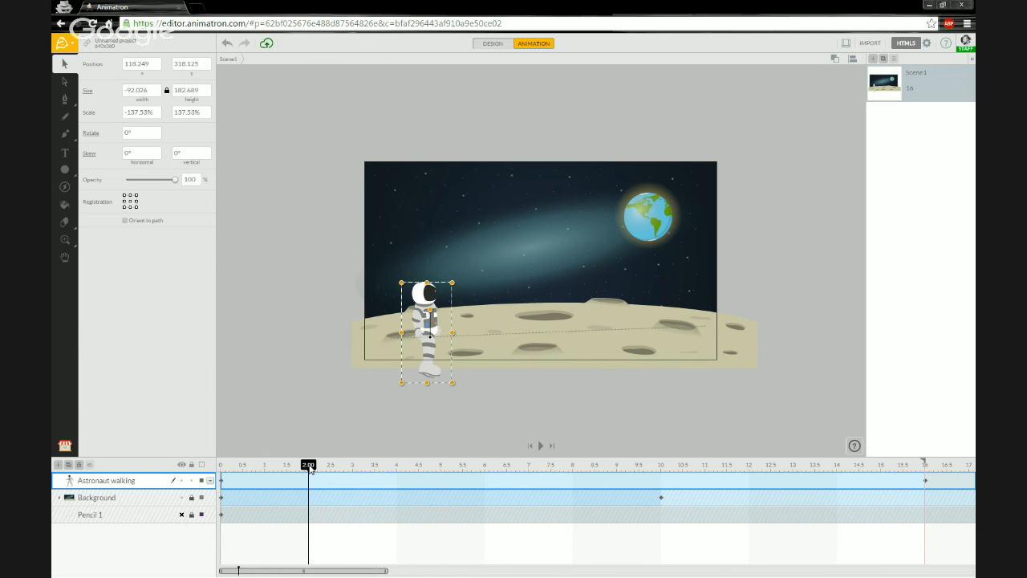
Undo three times with Ctrl+Z, returning the astronaut to 74.844, 129.439 at 2 seconds.
key(ctrl+z)
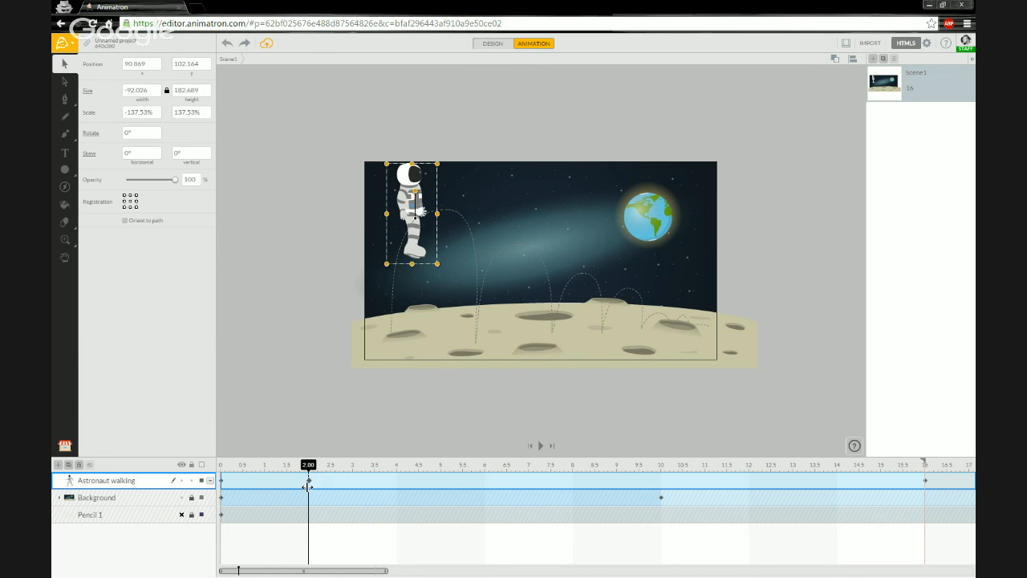
key(ctrl+z)
key(ctrl+z)
key(ctrl+z)
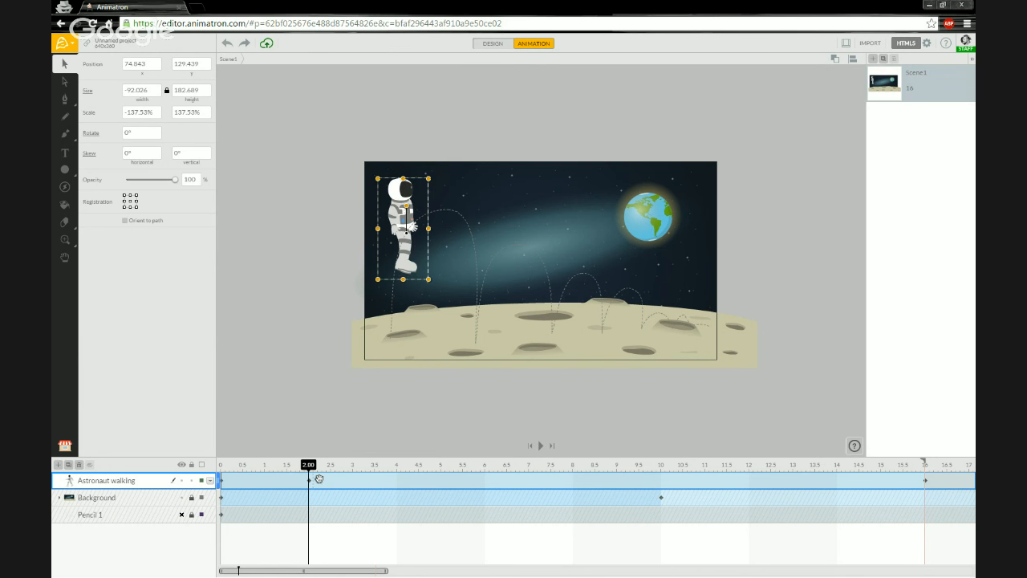
key(ctrl+z)
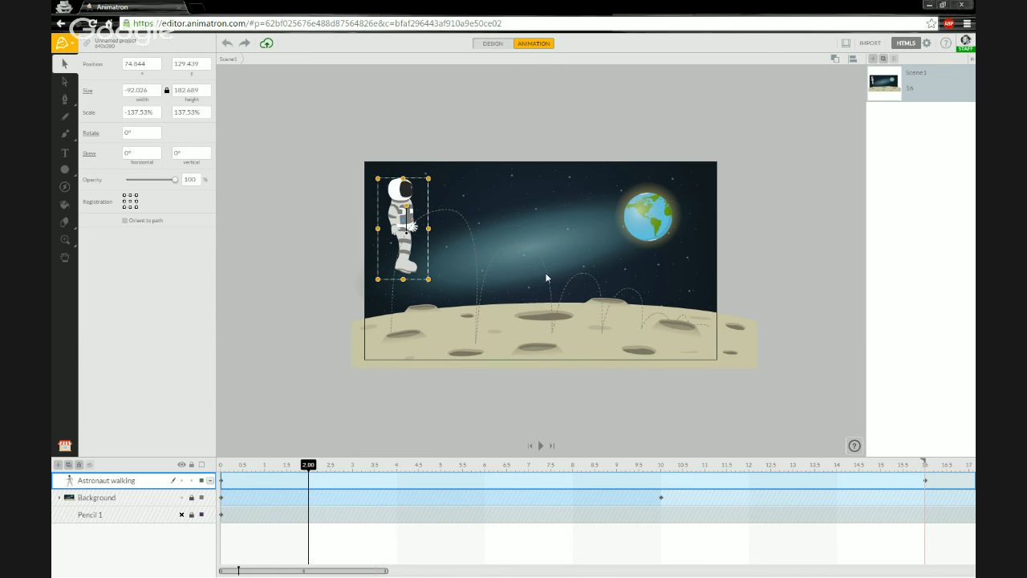
Insert a keyframe at 2.00 for the astronaut and expand the layer to show its Translate tween row.
right_click(312, 483)
click(346, 443)
click(210, 481)
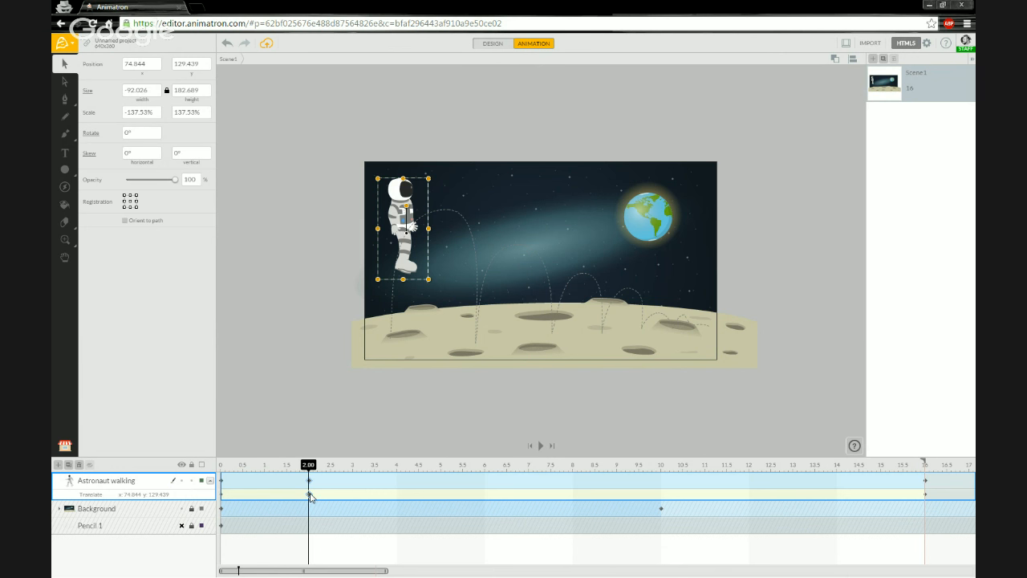
click(210, 481)
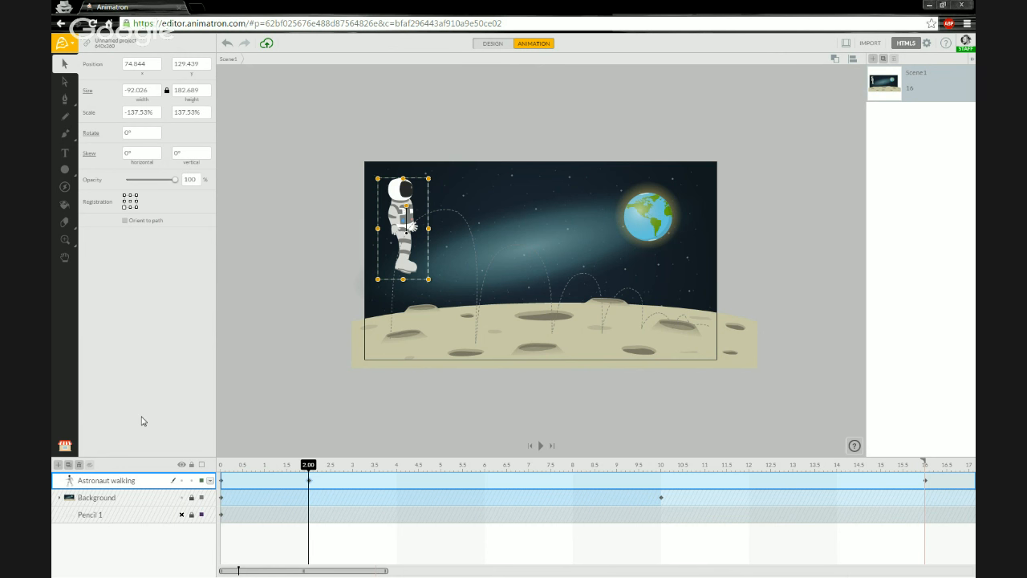
click(210, 481)
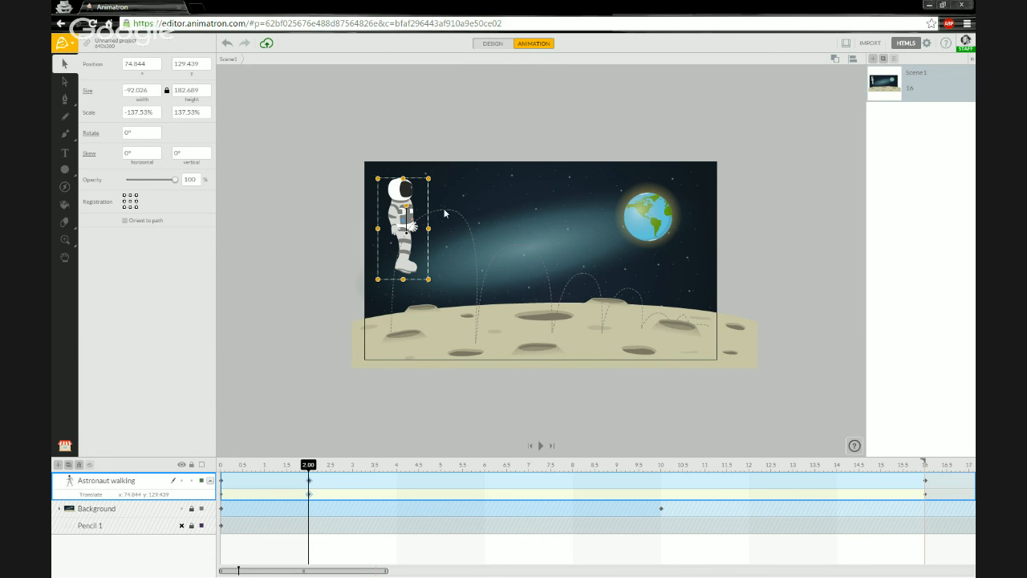
click(210, 482)
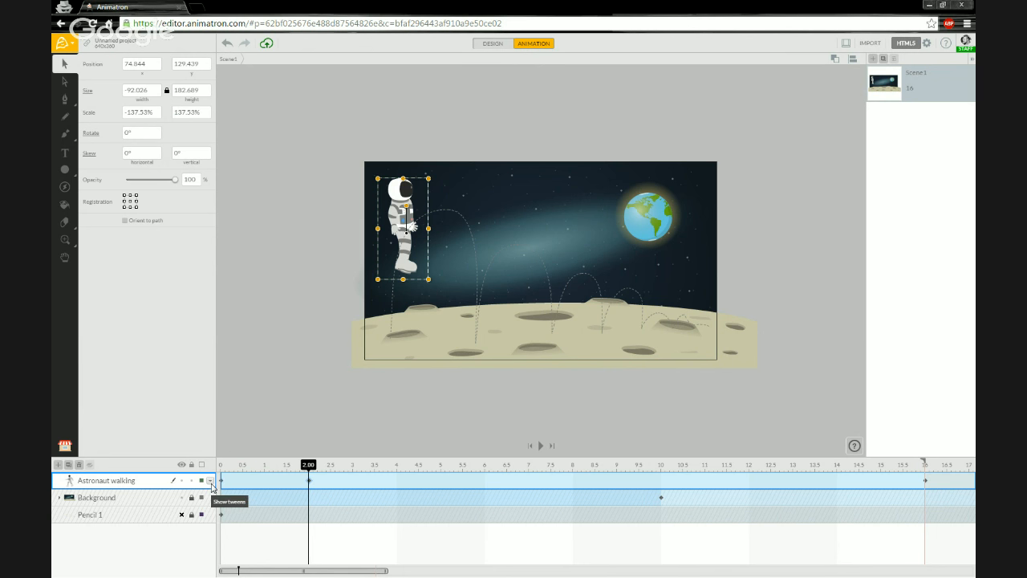
click(210, 481)
click(210, 481)
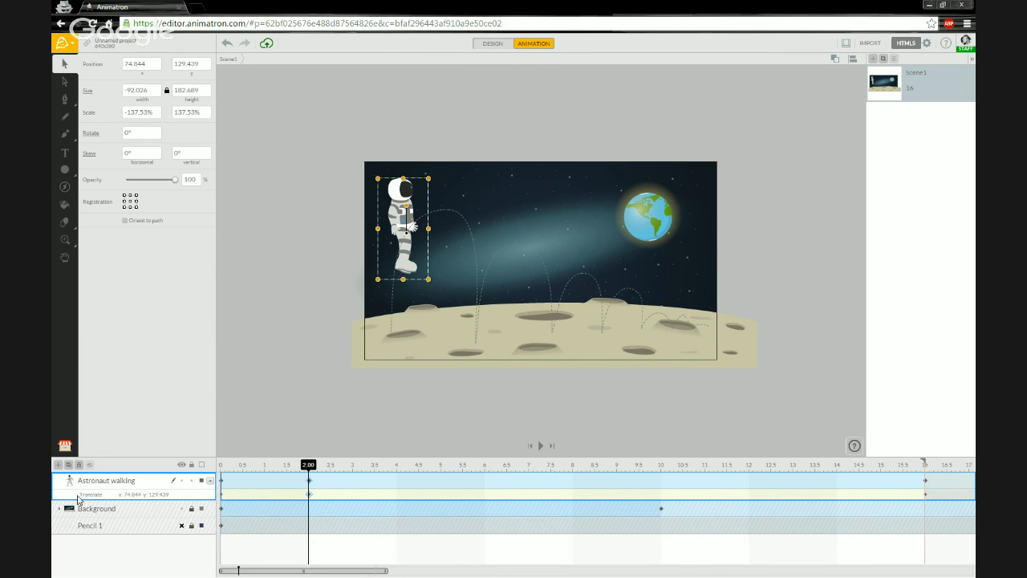
Delete and restore the 2.00 keyframe, then nudge the astronaut left to 64.474, 128.273.
click(310, 494)
key(Delete)
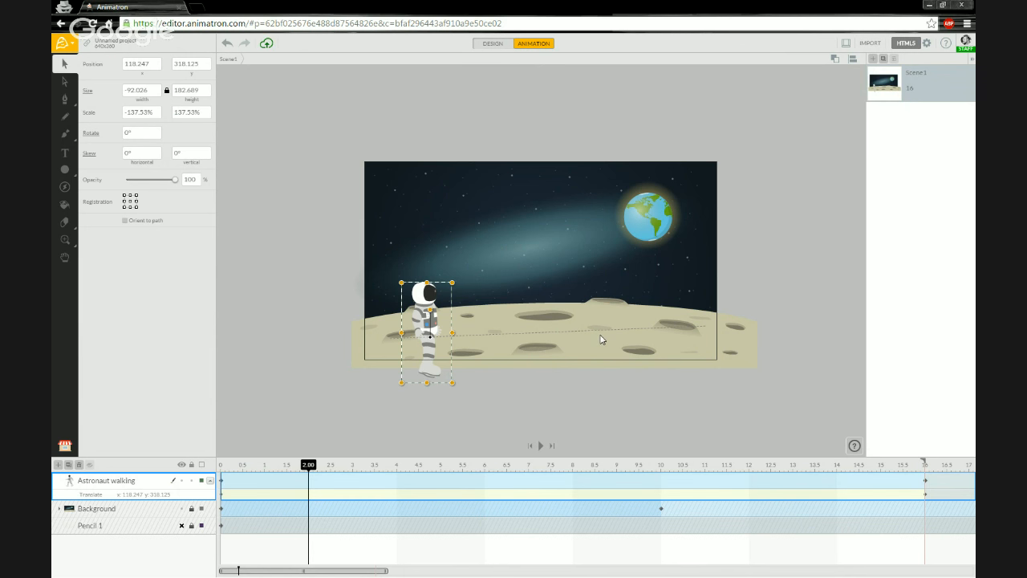
key(a)
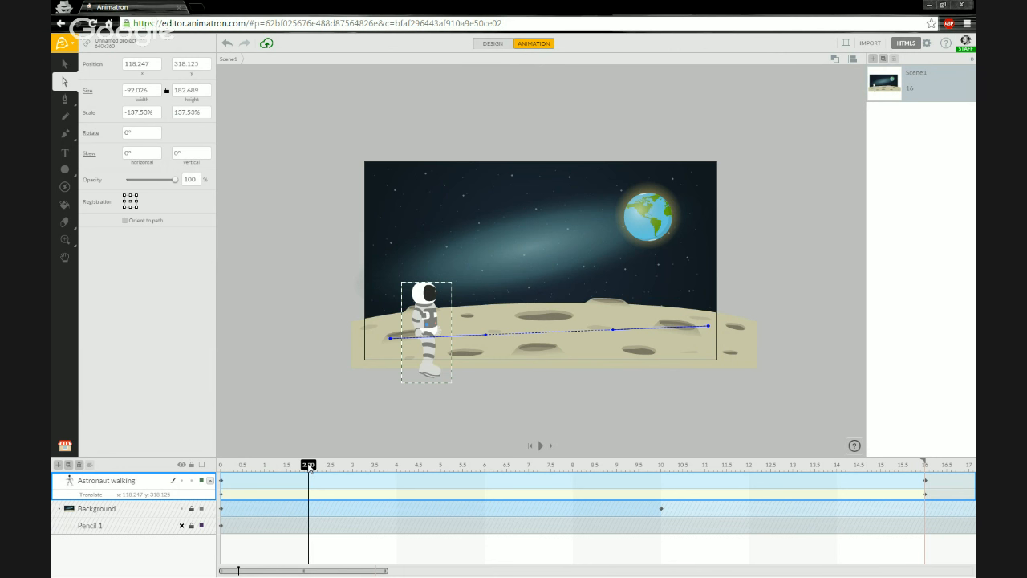
key(ctrl+z)
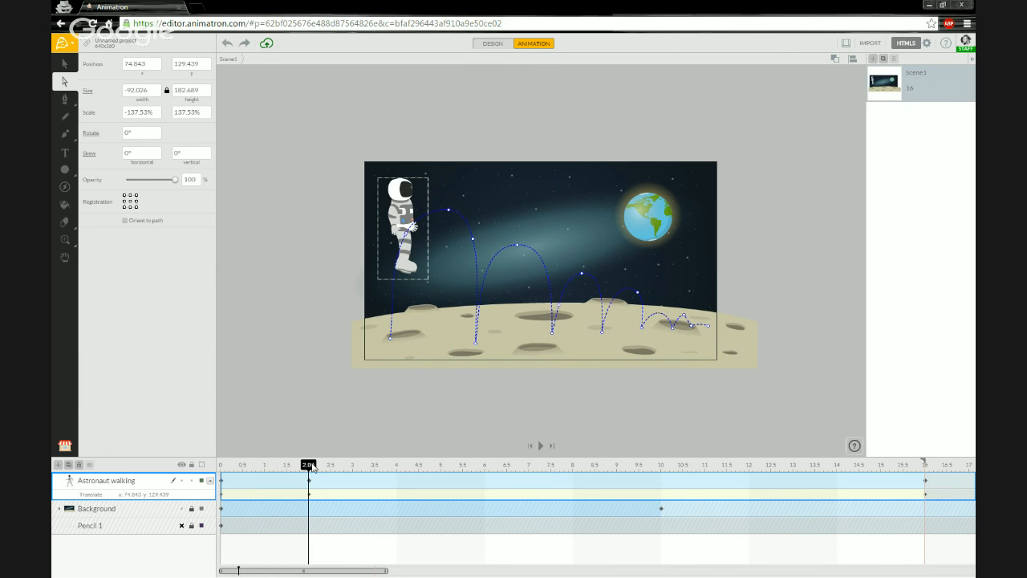
mouse_move(307, 479)
mouse_down()
mouse_move(346, 486)
mouse_move(305, 486)
mouse_up()
drag(407, 235, 395, 238)
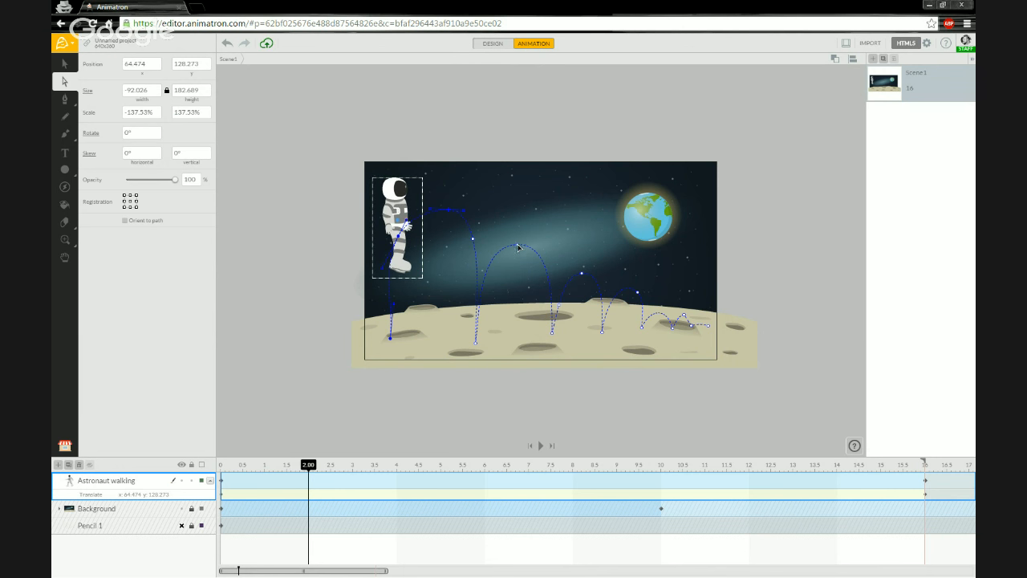
Hide the Background layer, then reshape the first arc by dragging its top point and mirrored Bezier handles.
click(518, 247)
click(183, 509)
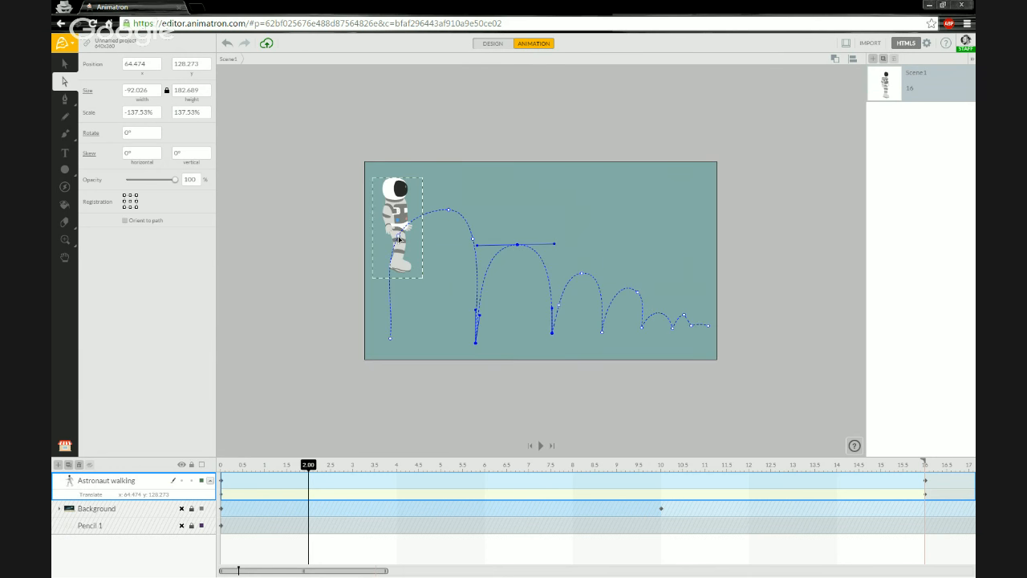
click(448, 211)
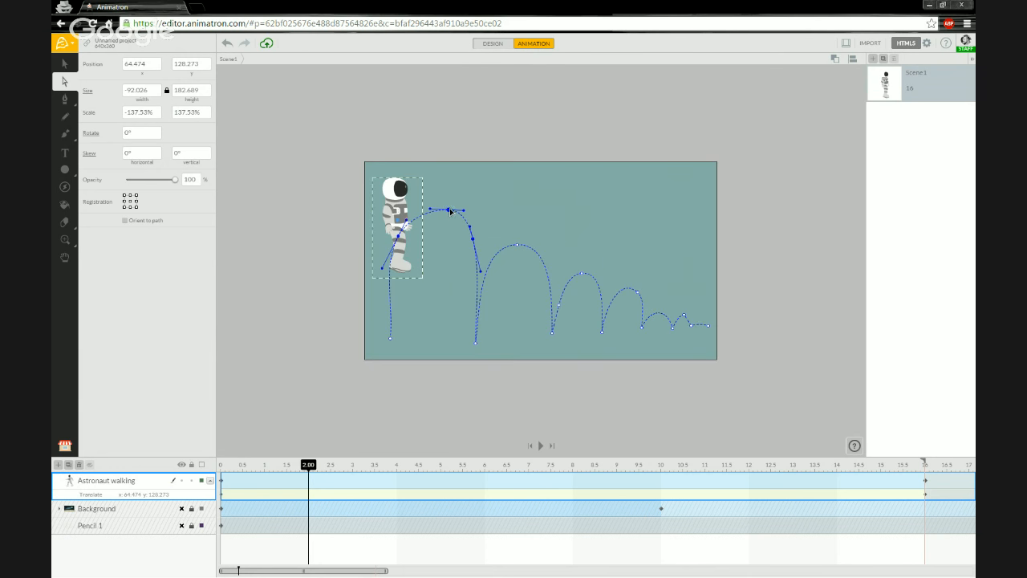
mouse_move(451, 214)
mouse_down()
mouse_move(455, 172)
mouse_move(435, 232)
mouse_move(442, 190)
mouse_move(500, 209)
mouse_move(374, 195)
mouse_move(428, 191)
mouse_move(421, 197)
mouse_move(470, 202)
mouse_move(471, 225)
mouse_move(470, 217)
mouse_up()
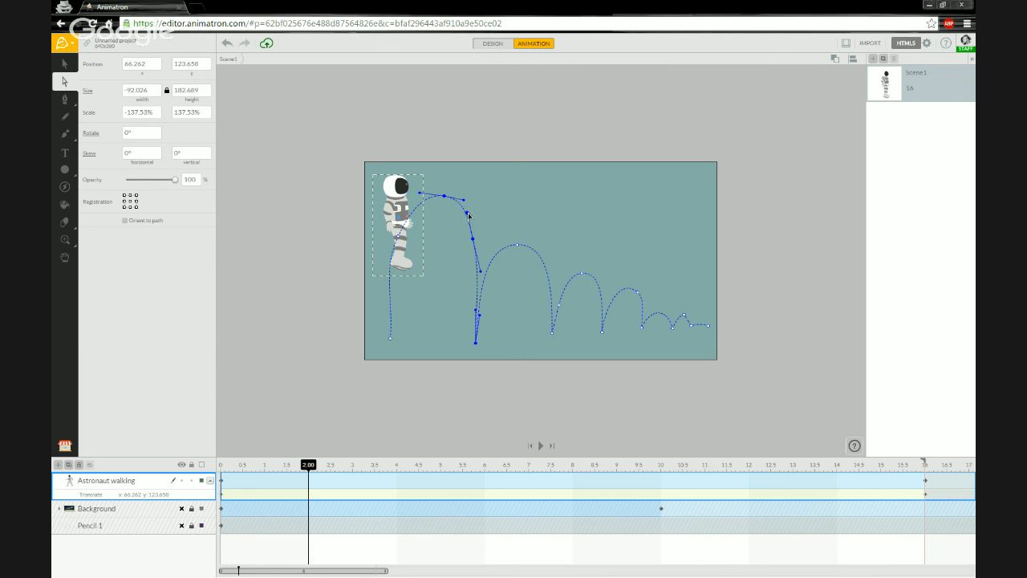
drag(469, 216, 466, 215)
click(472, 214)
mouse_move(472, 214)
mouse_down()
mouse_move(456, 215)
mouse_move(440, 240)
mouse_move(460, 198)
mouse_move(490, 195)
mouse_move(498, 232)
mouse_move(490, 202)
mouse_move(441, 227)
mouse_move(449, 234)
mouse_move(499, 225)
mouse_move(472, 204)
mouse_move(442, 233)
mouse_move(476, 216)
mouse_move(459, 203)
mouse_move(482, 216)
mouse_move(475, 223)
mouse_move(475, 190)
mouse_move(450, 212)
mouse_move(479, 208)
mouse_move(468, 181)
mouse_move(452, 201)
mouse_move(472, 221)
mouse_move(471, 182)
mouse_move(456, 203)
mouse_move(469, 215)
mouse_move(466, 193)
mouse_move(457, 209)
mouse_move(469, 225)
mouse_move(459, 207)
mouse_move(471, 207)
mouse_move(471, 228)
mouse_move(462, 204)
mouse_up()
Reselect the astronaut and pull the first arc's descending curve handle down to steepen the descent.
click(461, 204)
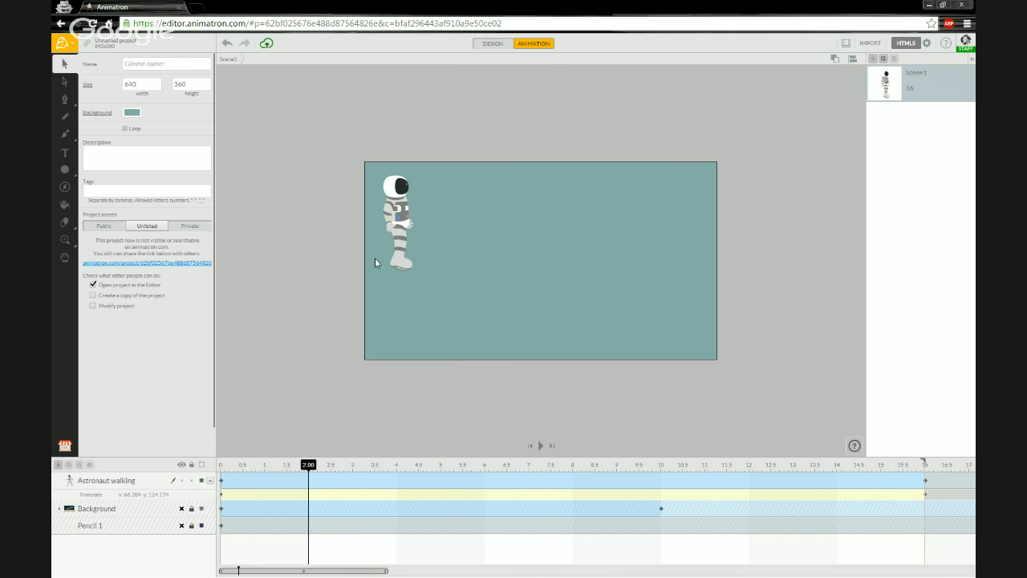
click(402, 225)
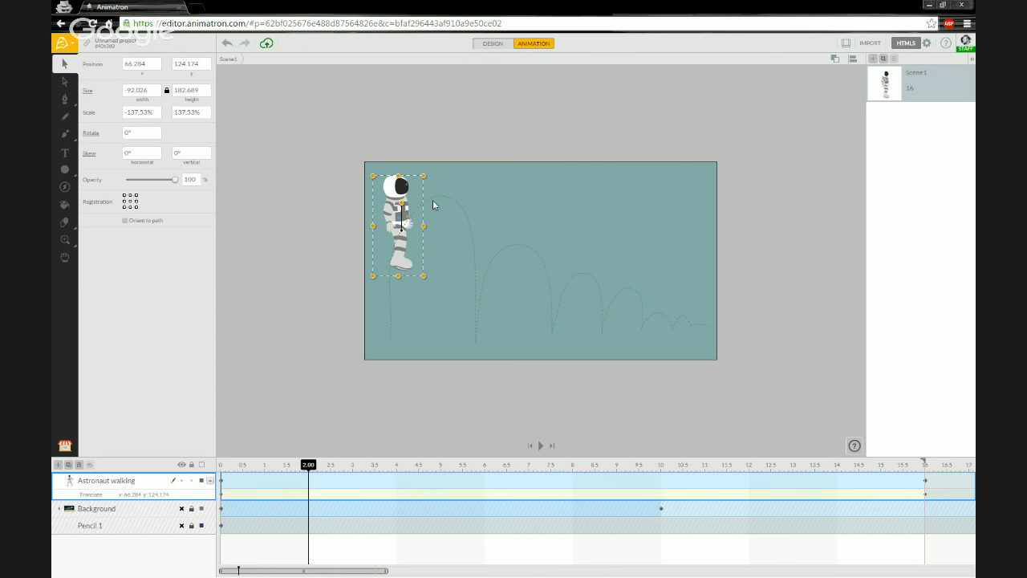
key(a)
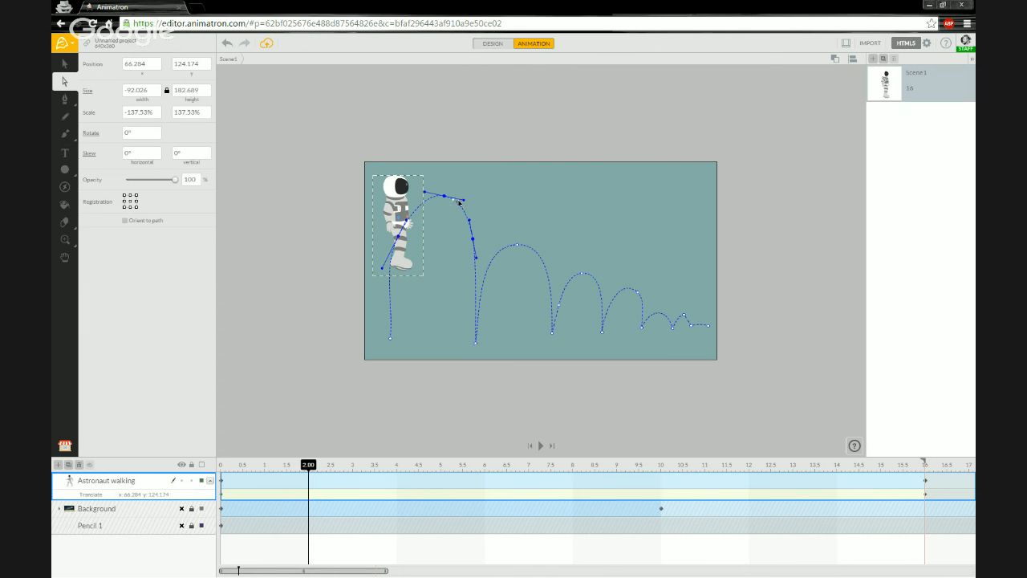
click(464, 201)
drag(471, 200, 476, 202)
mouse_move(475, 204)
mouse_down()
mouse_move(451, 191)
mouse_move(463, 200)
mouse_up()
drag(408, 222, 409, 223)
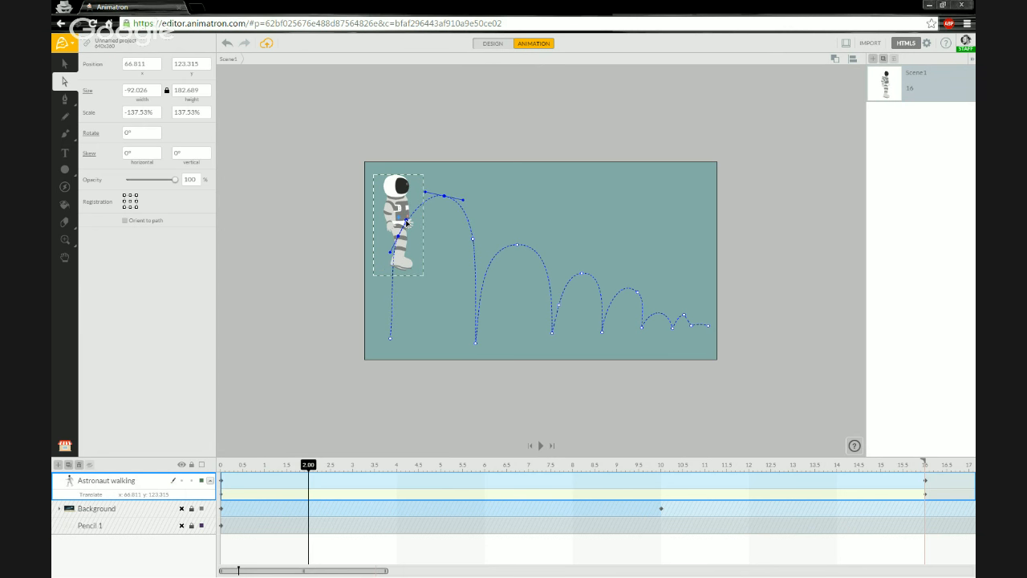
Adjust the start and landing points' handles so the hop rises straight up, then preview at about 5.9 s.
key(v)
key(a)
mouse_move(391, 252)
mouse_down()
mouse_move(383, 274)
mouse_move(397, 270)
mouse_move(389, 264)
mouse_move(386, 276)
mouse_move(389, 261)
mouse_up()
drag(394, 304, 394, 295)
click(389, 261)
drag(390, 262, 393, 271)
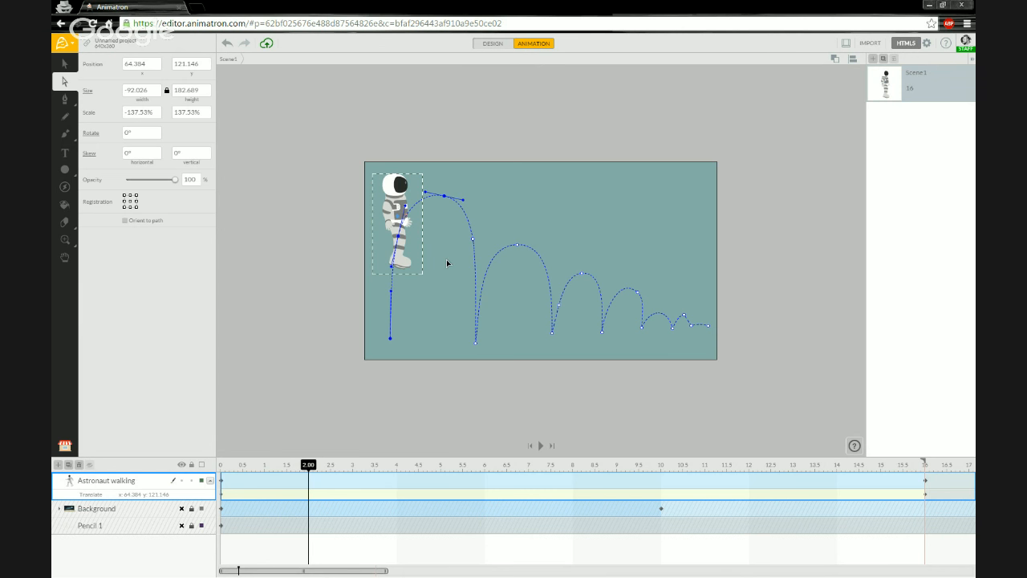
click(476, 345)
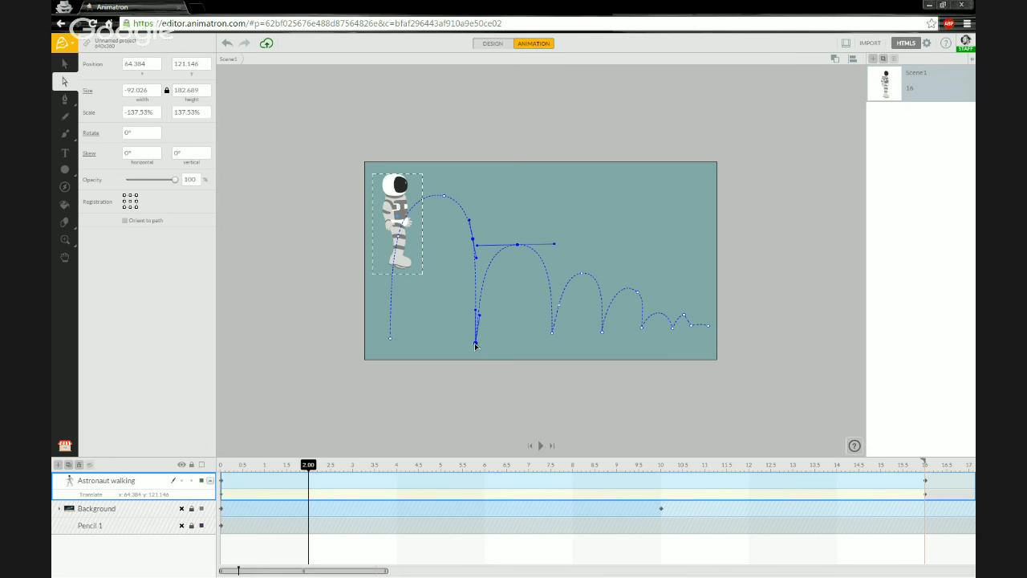
drag(308, 465, 481, 471)
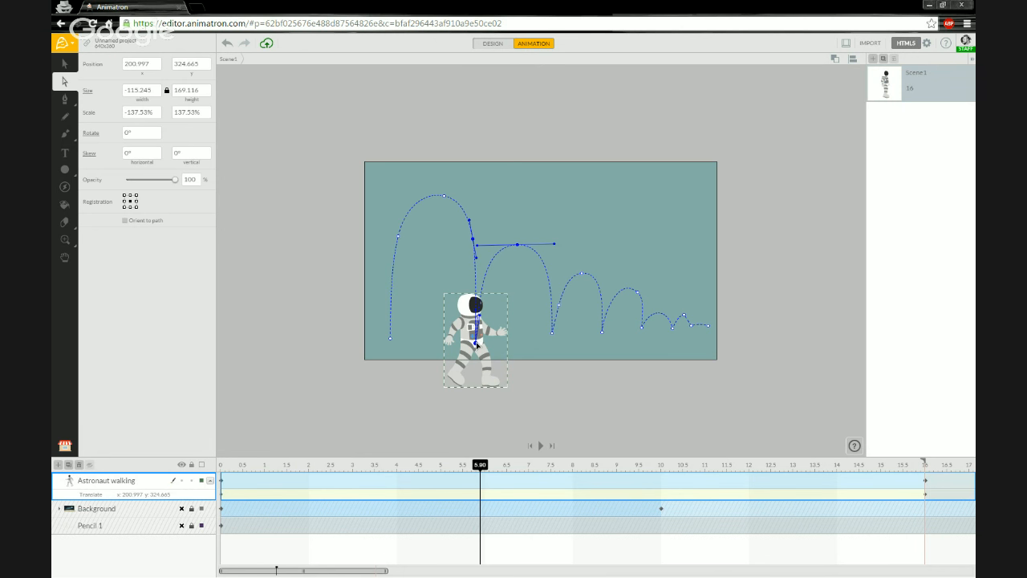
Insert a keyframe at 5.90 on the Astronaut walking layer and collapse its Translate row.
right_click(482, 487)
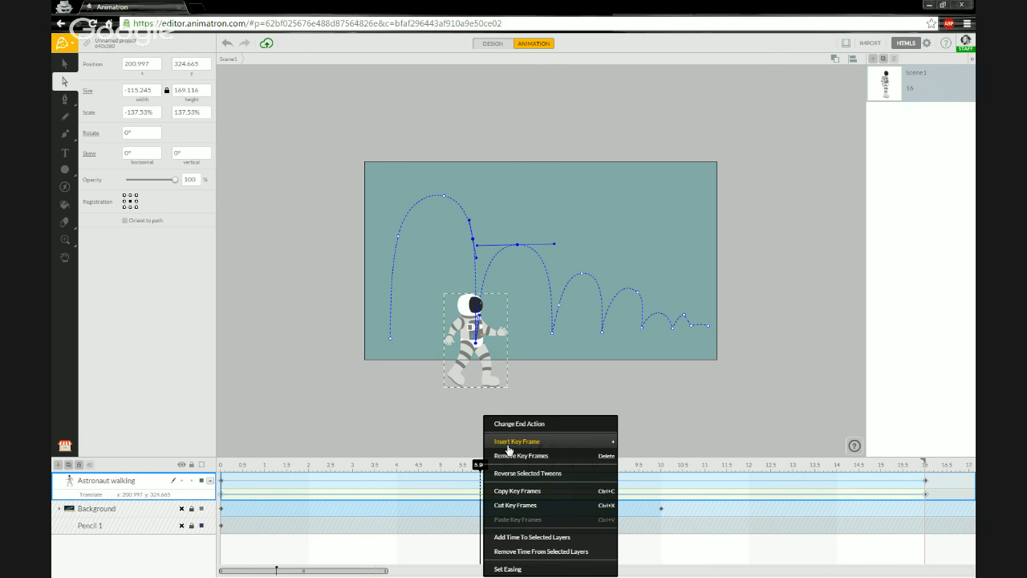
click(507, 444)
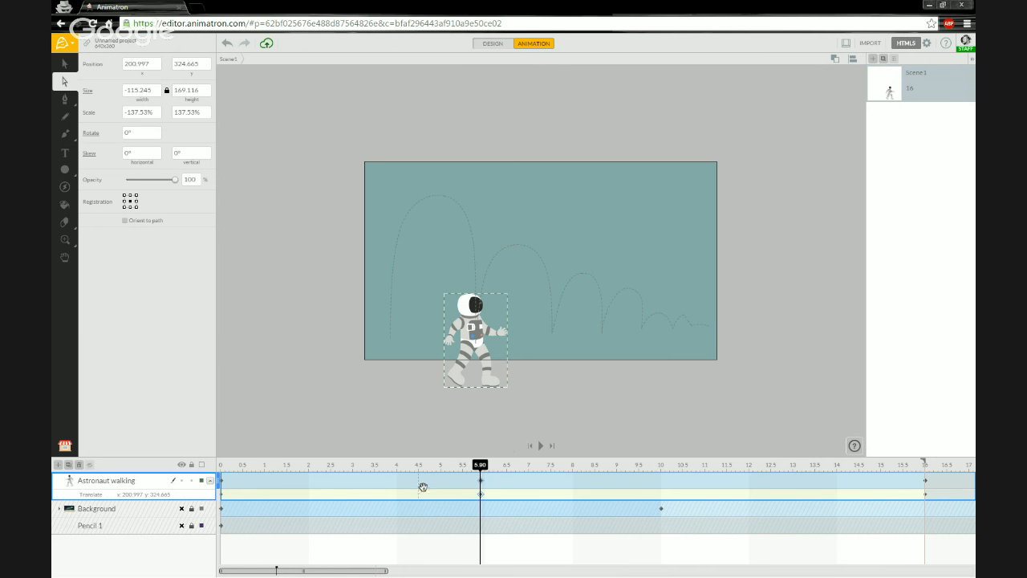
click(211, 482)
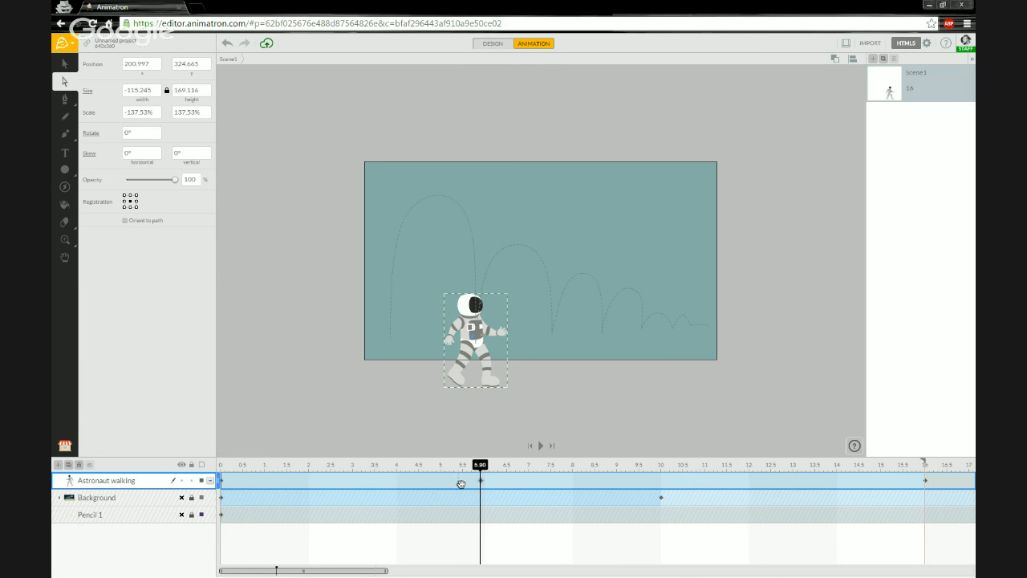
Check the astronaut keyframes at 3.30 and 1.30, then open Set Easing on its motion tween.
right_click(379, 484)
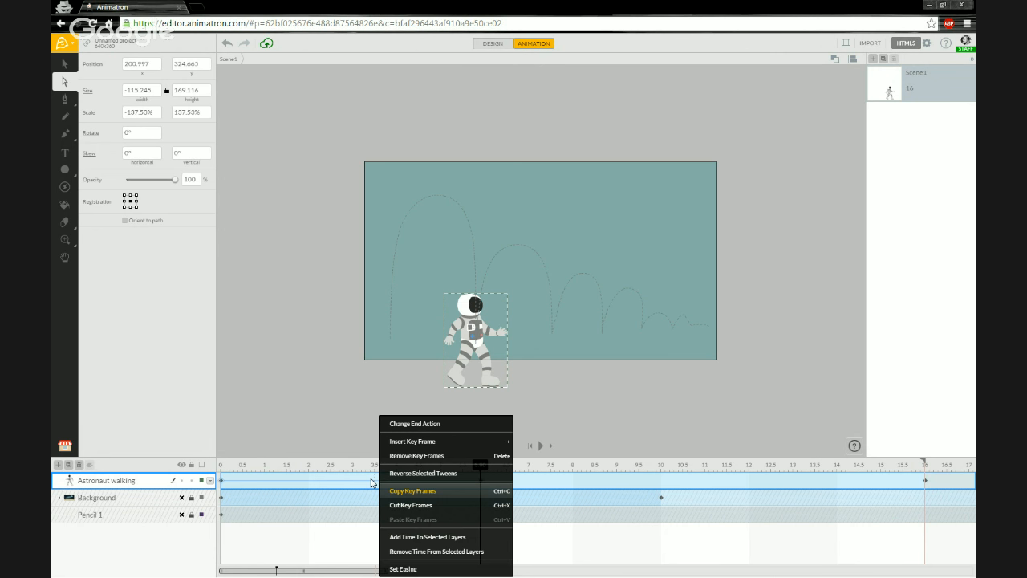
click(366, 483)
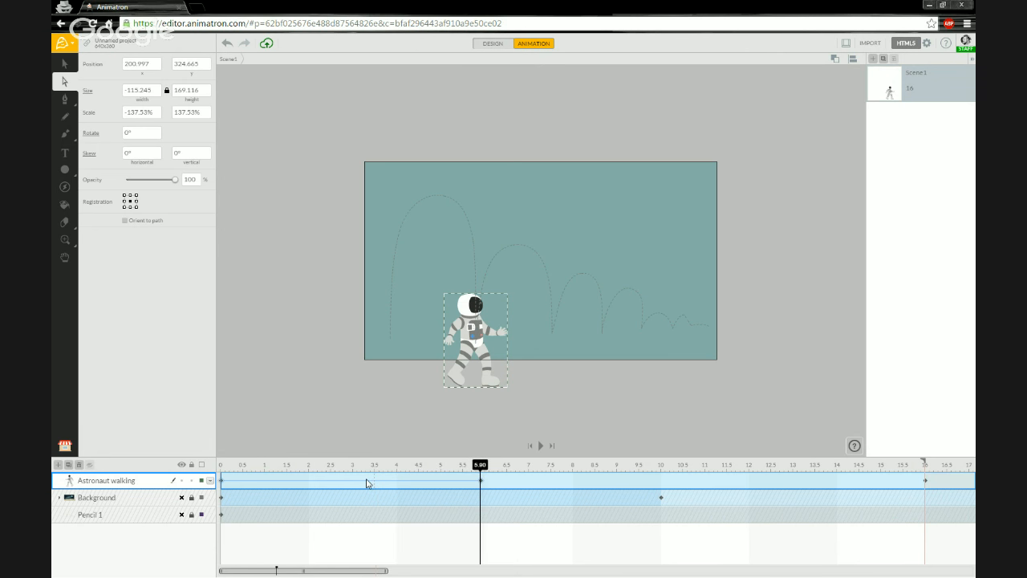
right_click(347, 483)
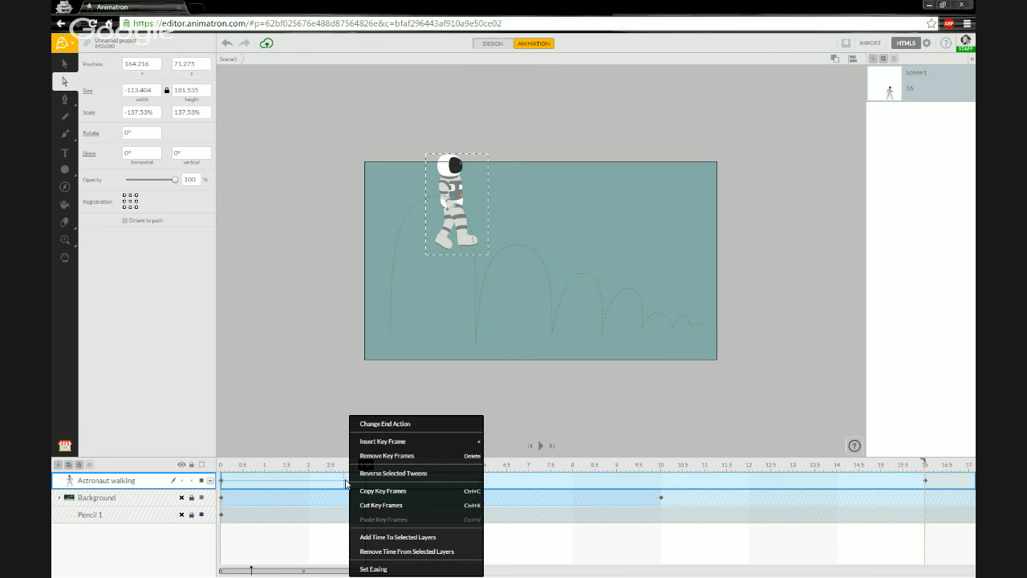
click(275, 484)
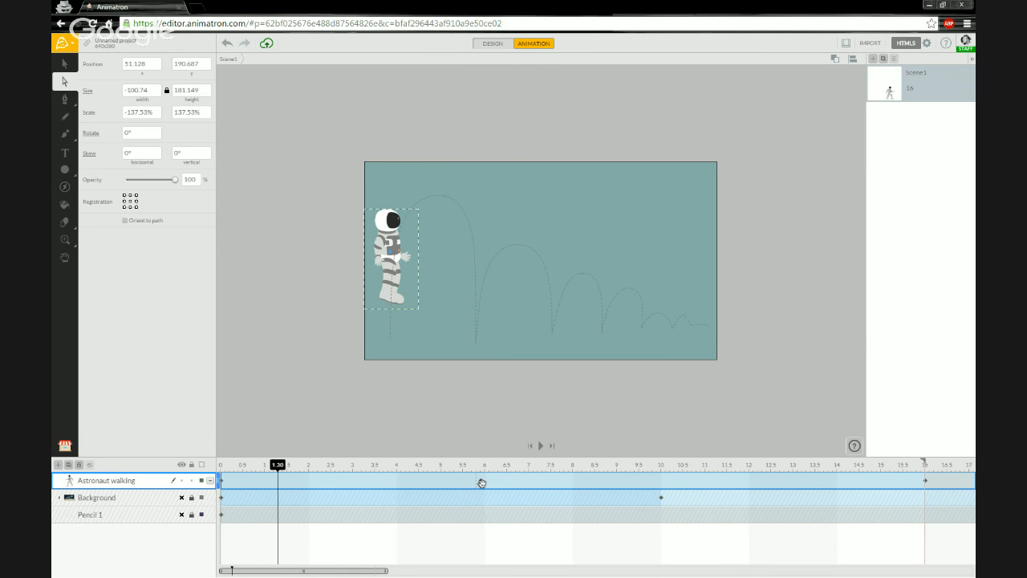
right_click(351, 480)
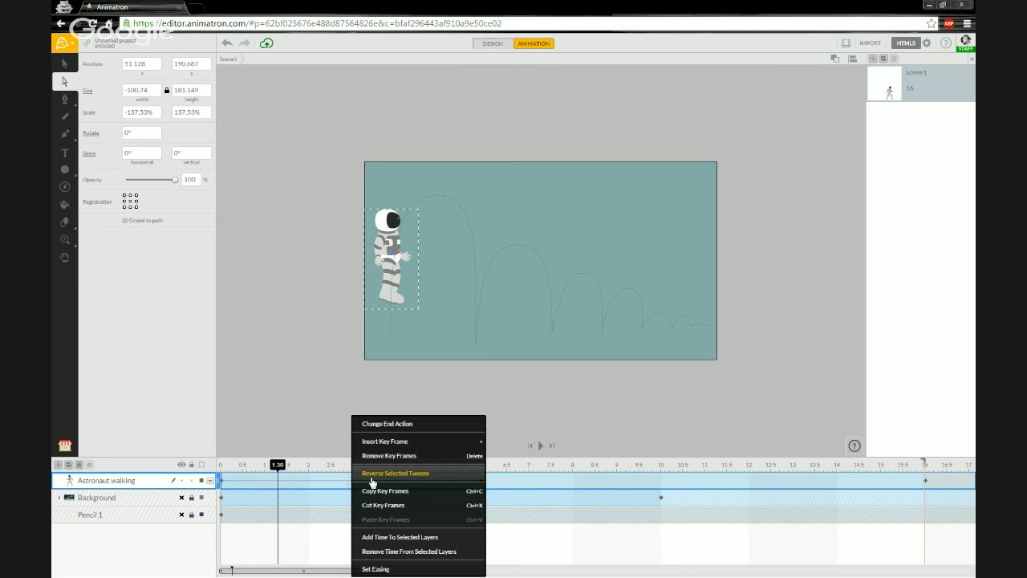
click(397, 572)
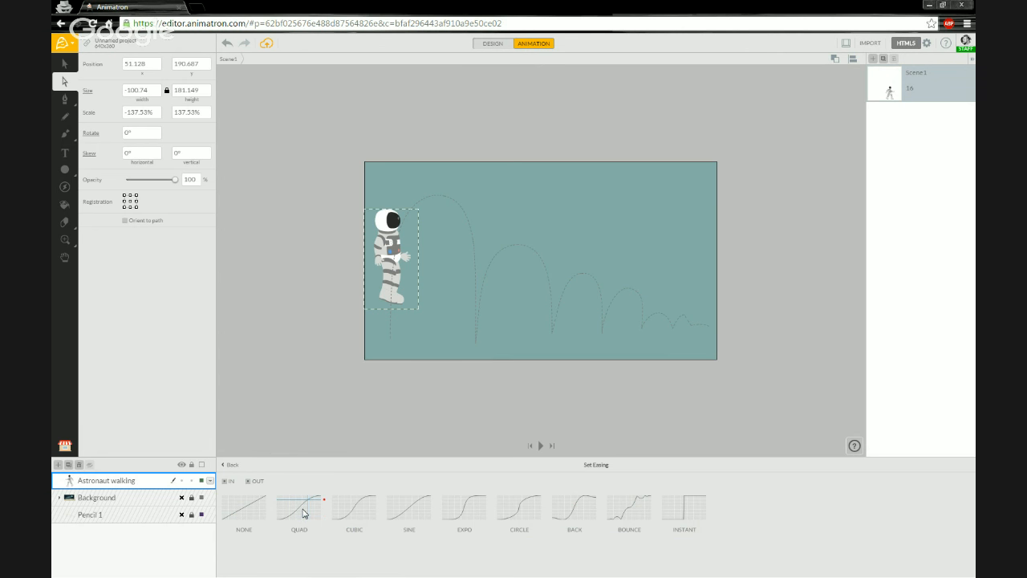
Preview Quad easing on the astronaut's tween, then apply Cubic instead.
click(300, 512)
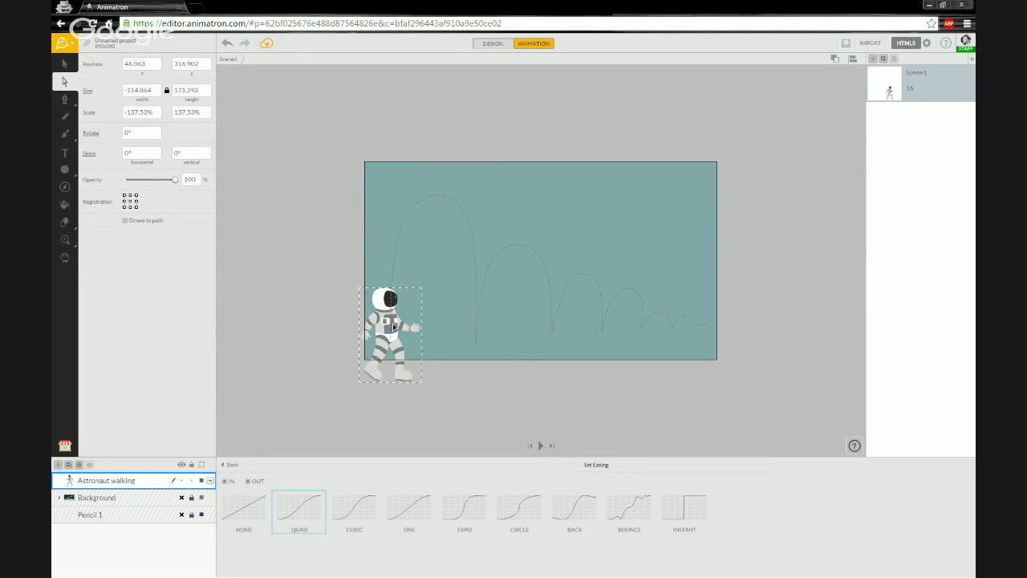
click(357, 512)
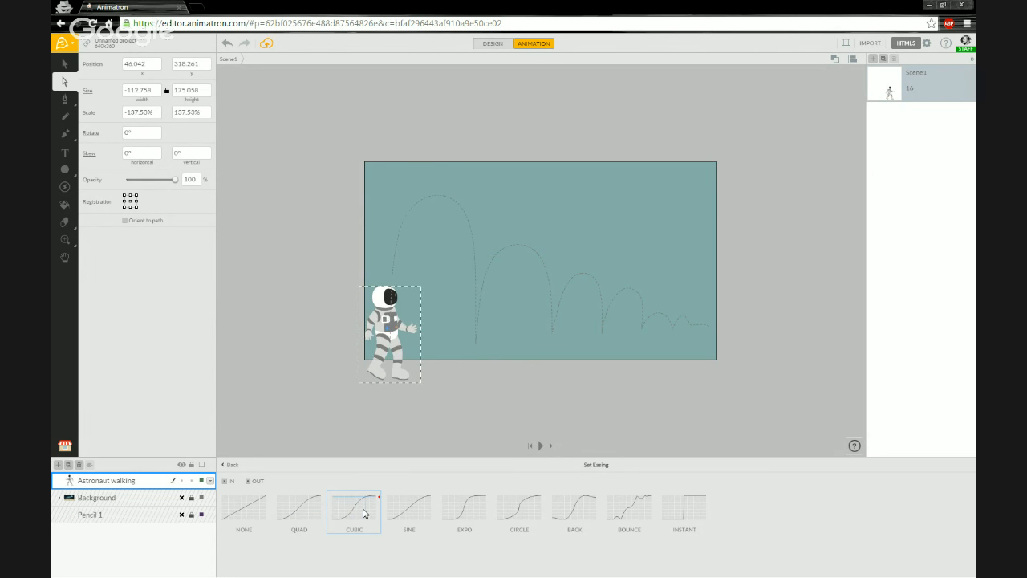
Preview Sine easing, then reapply Quad to the astronaut's tween.
click(415, 506)
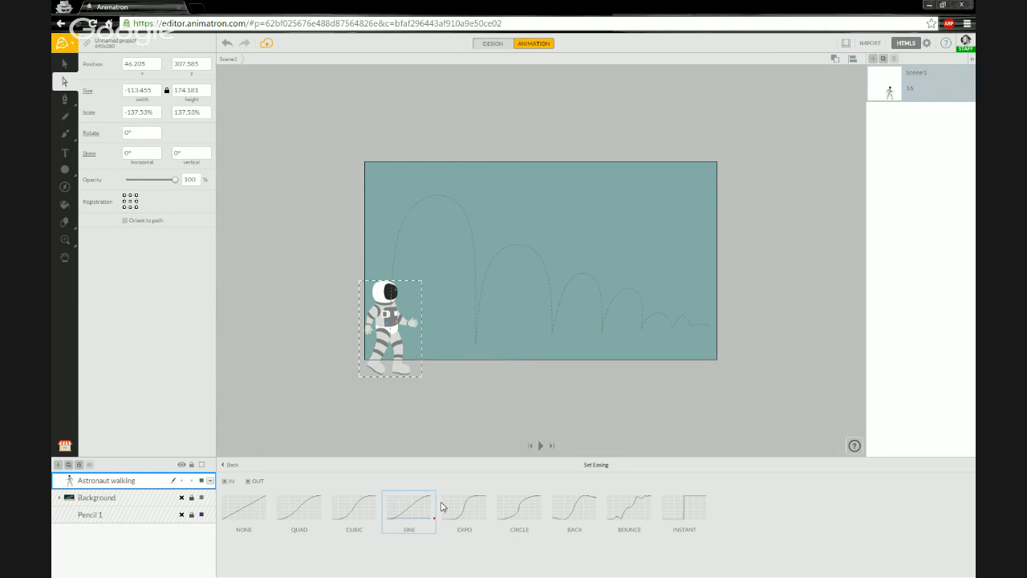
click(298, 516)
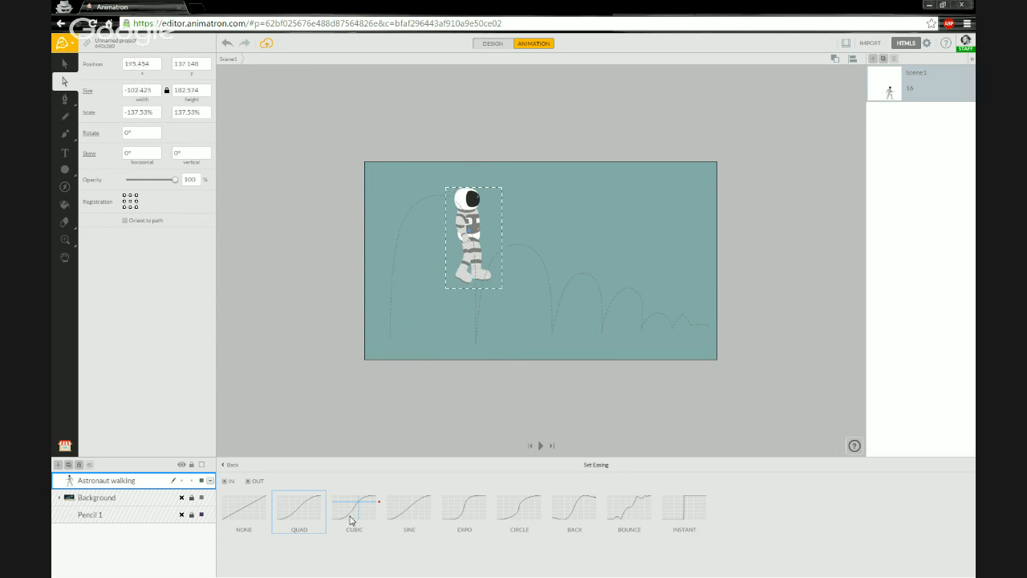
Try the Sine easing preset again on the astronaut's tween.
click(405, 531)
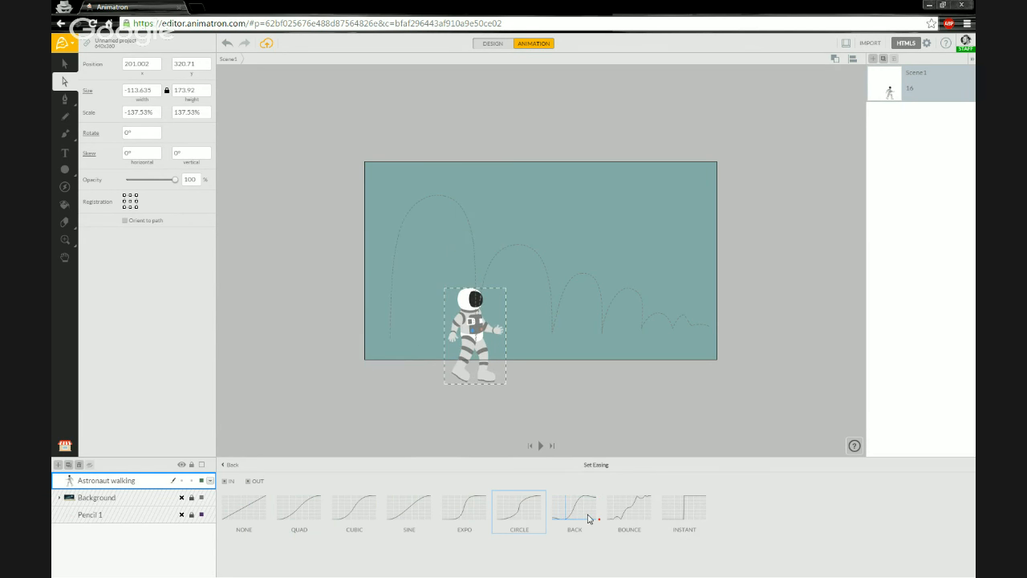
Apply Bounce easing to the astronaut's tween with ease-out off, ease-in only.
click(631, 515)
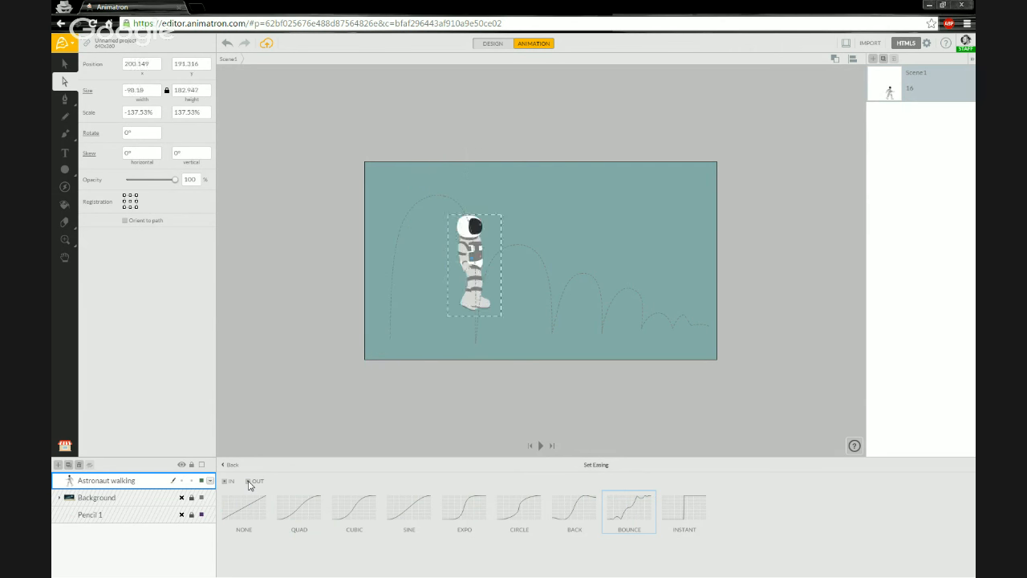
click(249, 481)
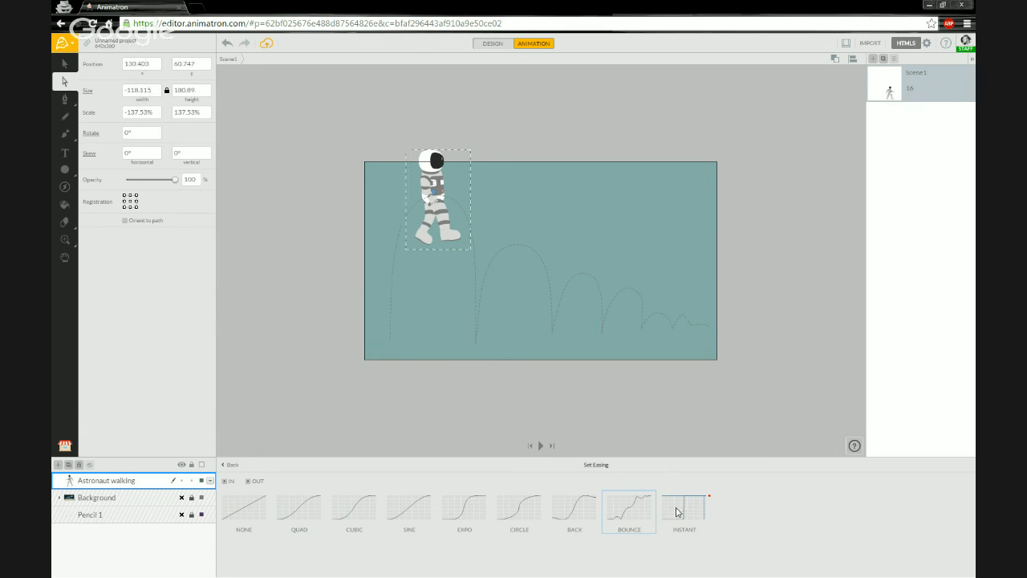
Preview Instant easing, then apply Quad to the astronaut's motion.
click(687, 513)
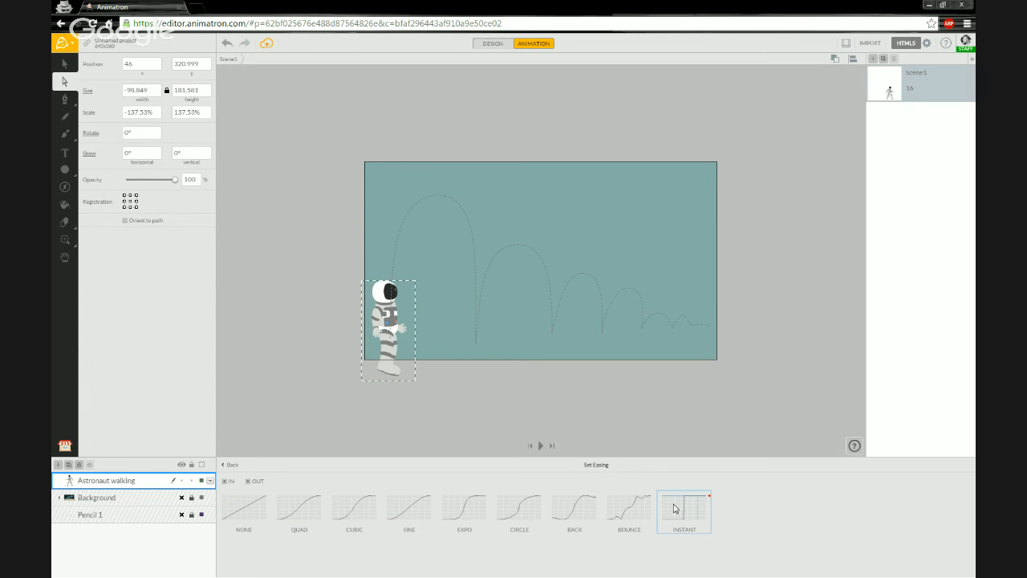
click(303, 514)
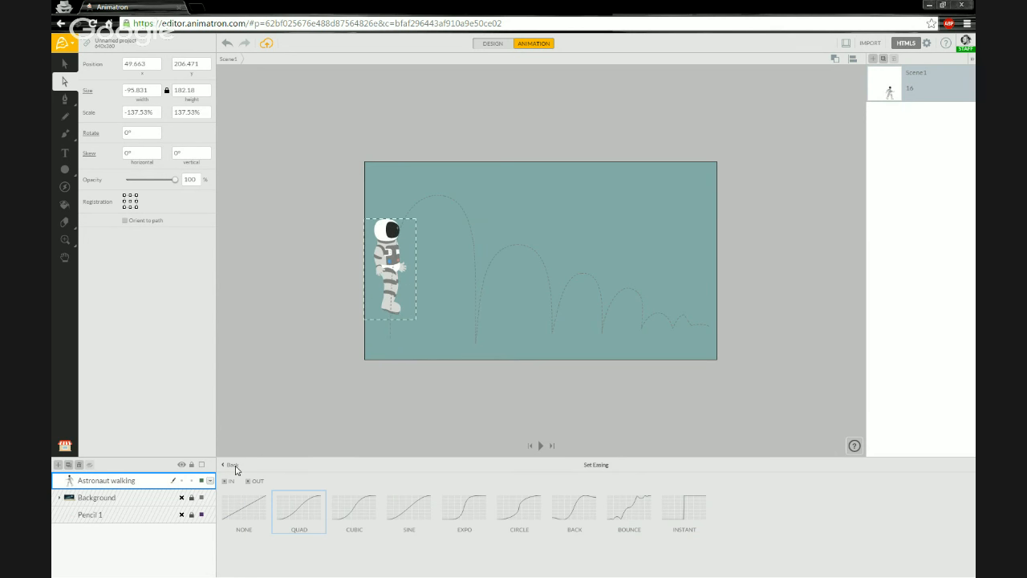
Close the easing panel and scrub the playhead to preview the astronaut's hop.
click(235, 466)
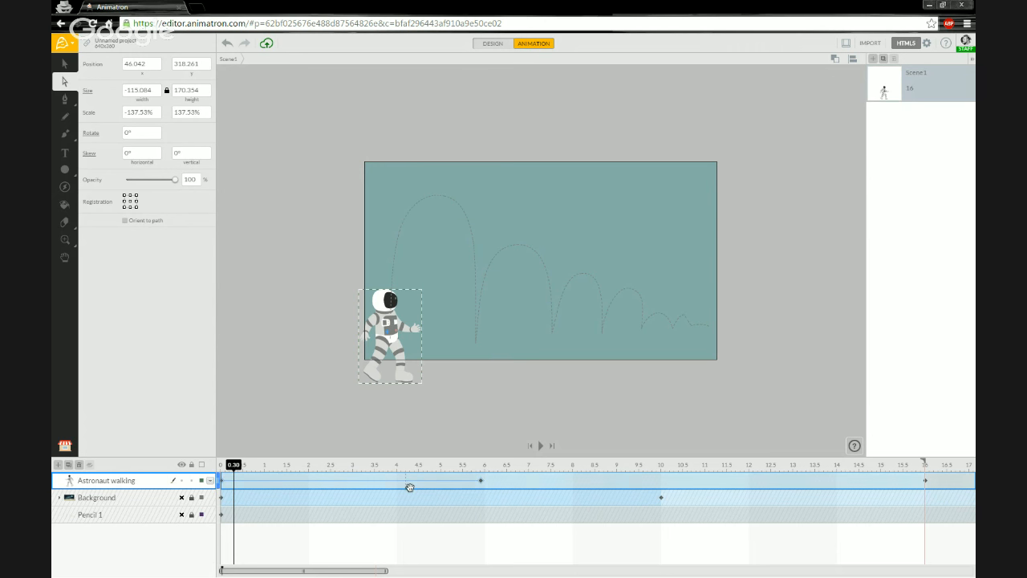
mouse_move(234, 466)
mouse_down()
mouse_move(473, 473)
mouse_move(220, 469)
mouse_up()
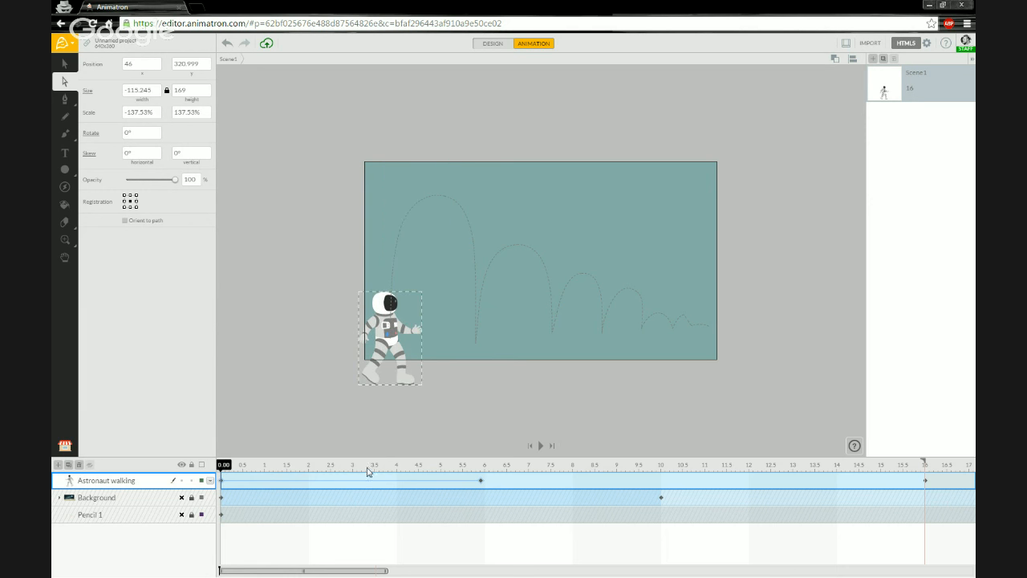
Reveal the astronaut's Translate tween, fit the timeline to about 30 seconds, and jump to 7.00.
click(211, 481)
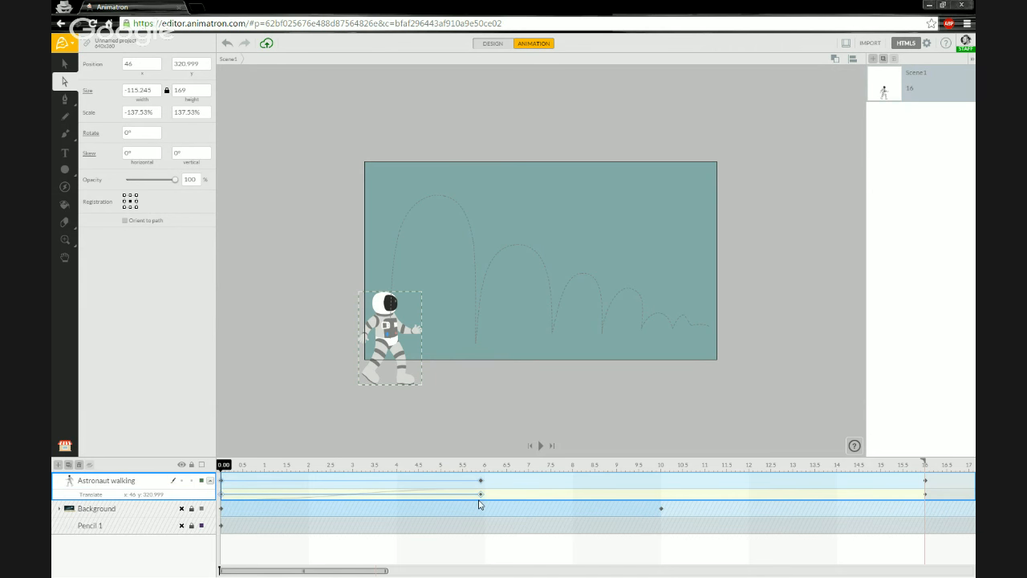
drag(385, 571, 402, 570)
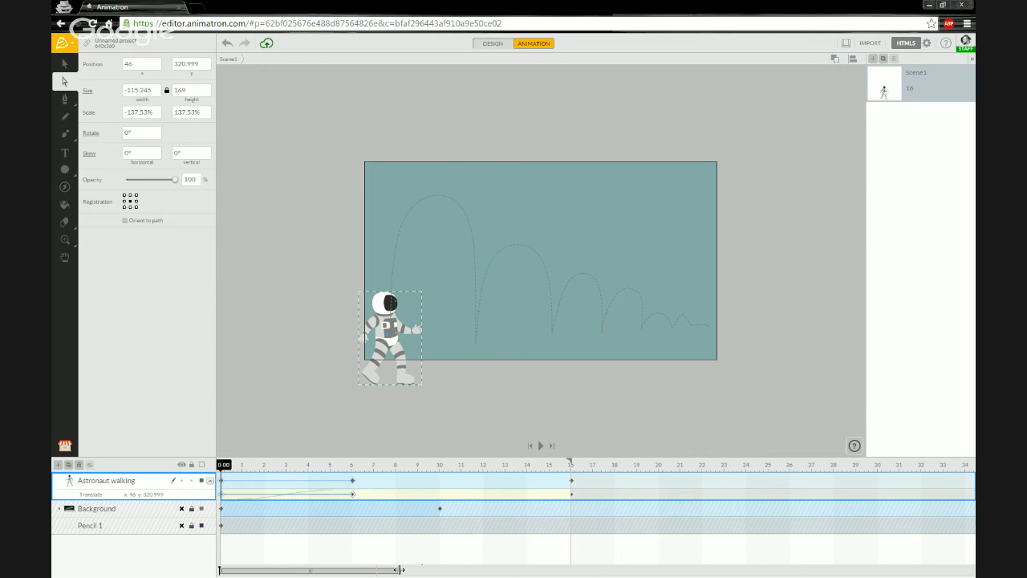
drag(508, 571, 521, 571)
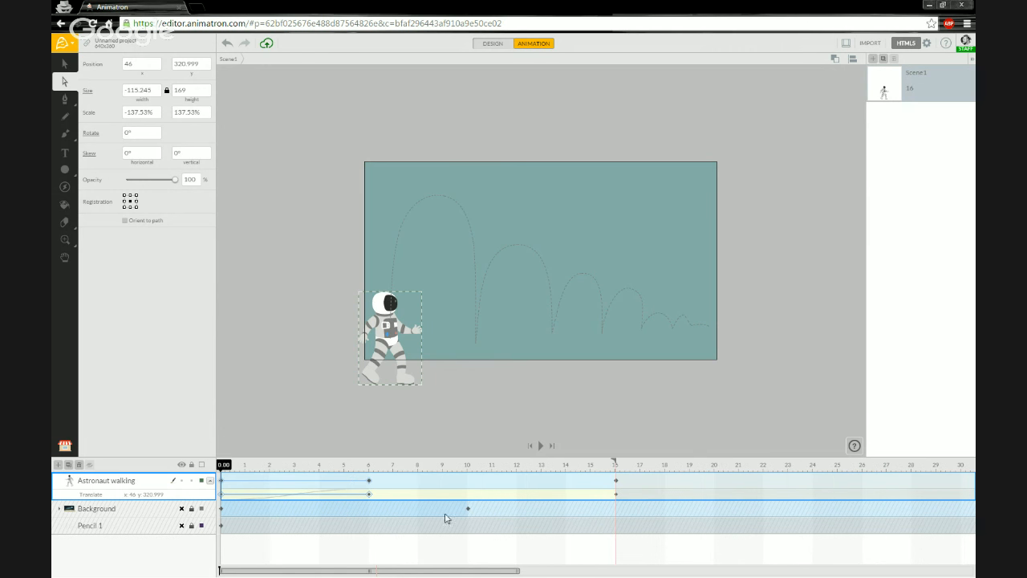
click(393, 484)
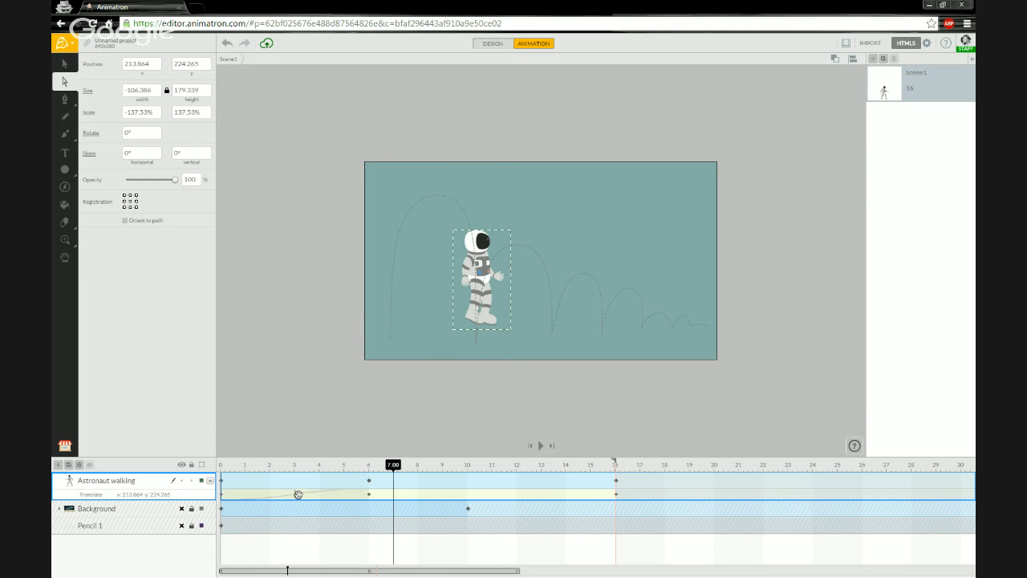
Apply Quad easing to the astronaut's first Translate tween and scrub from about 6.8 s to preview it.
right_click(300, 497)
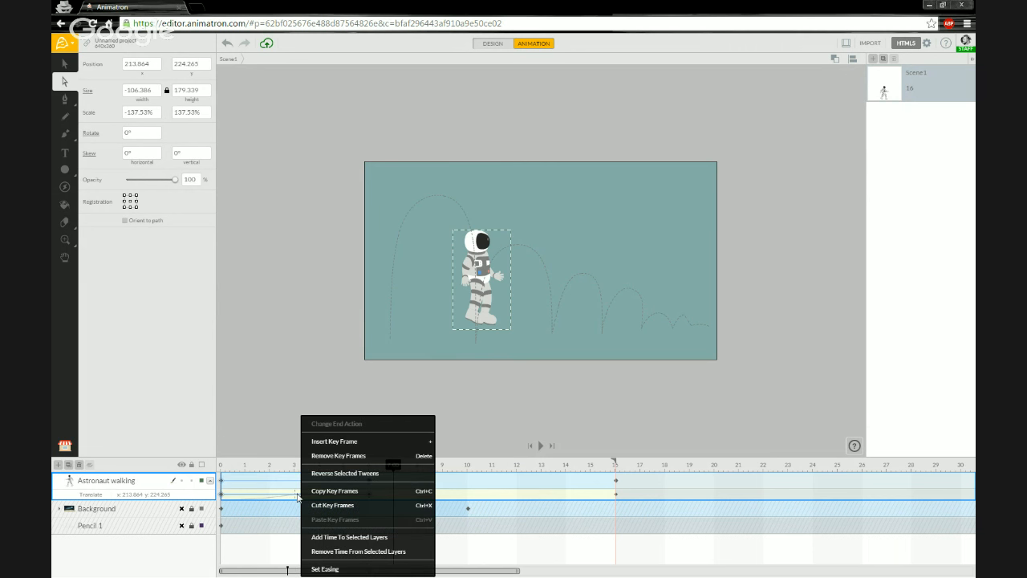
click(325, 570)
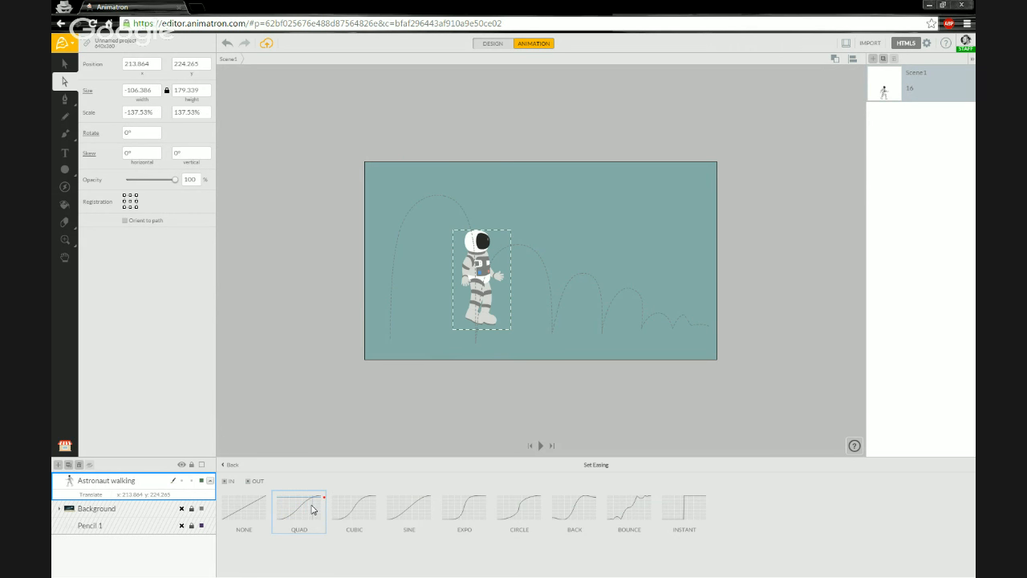
click(231, 465)
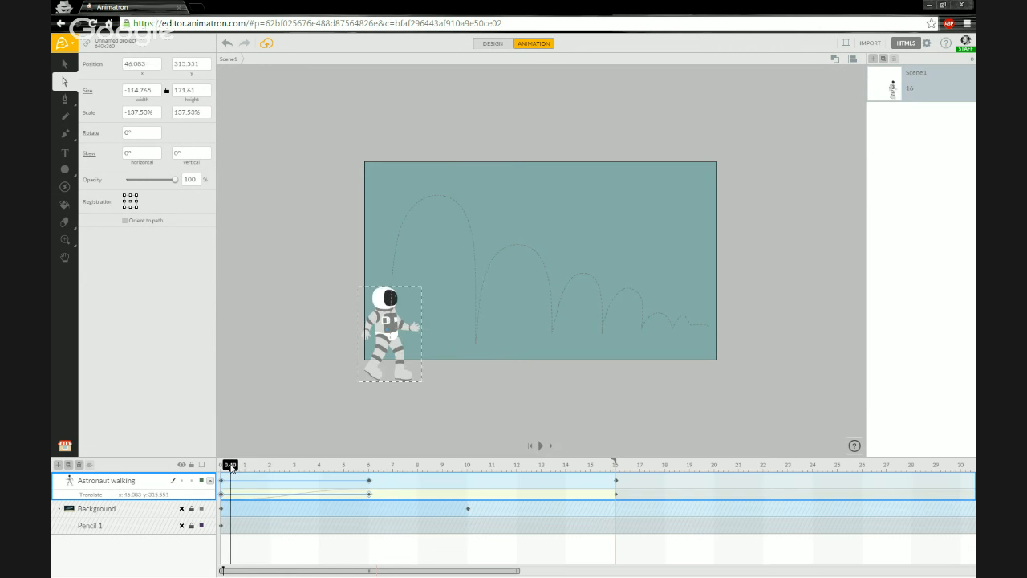
click(387, 480)
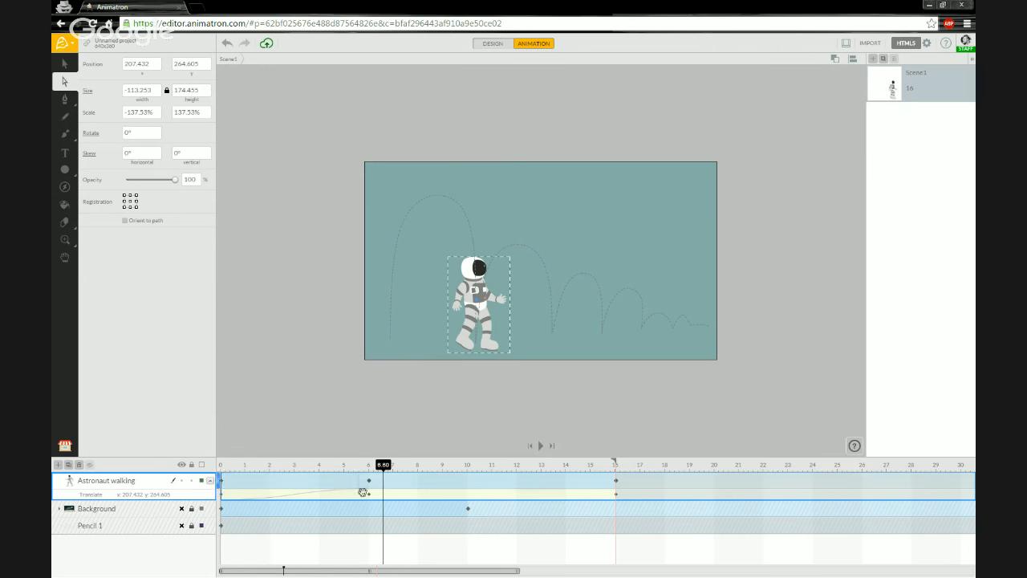
drag(370, 468, 468, 470)
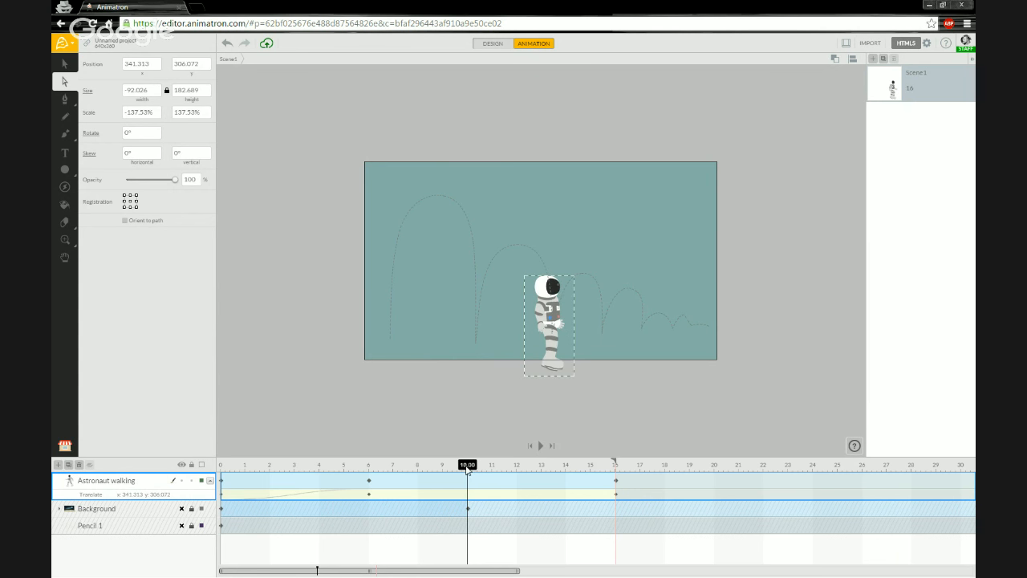
Insert an astronaut keyframe at 10 s and give the 6–10 s span Quad easing.
right_click(471, 485)
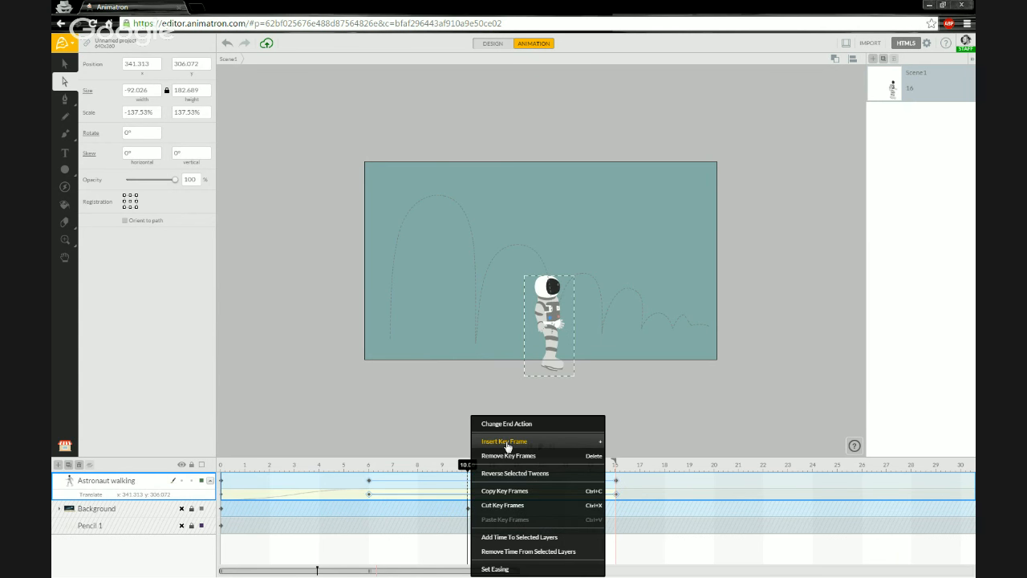
click(507, 447)
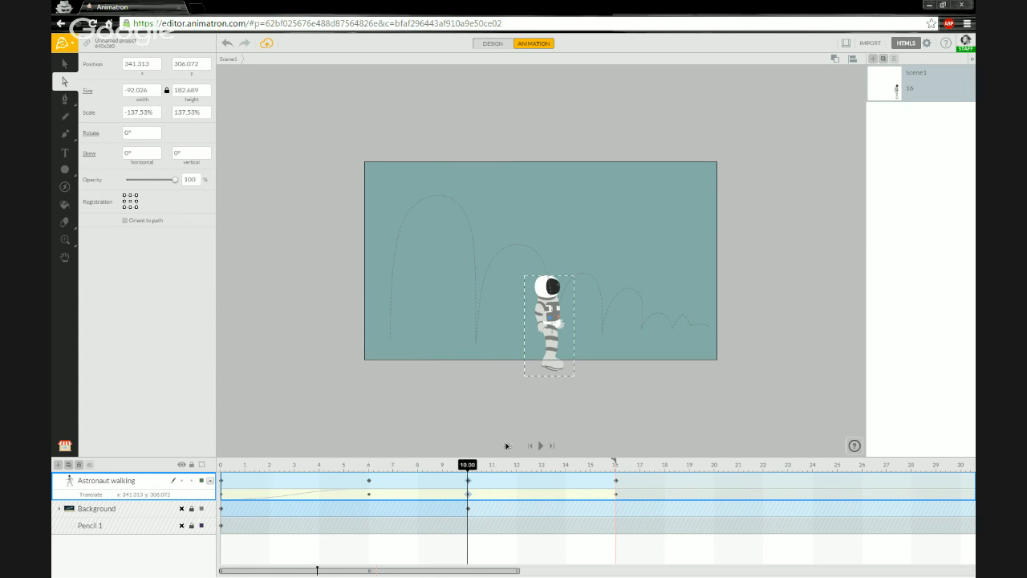
right_click(423, 484)
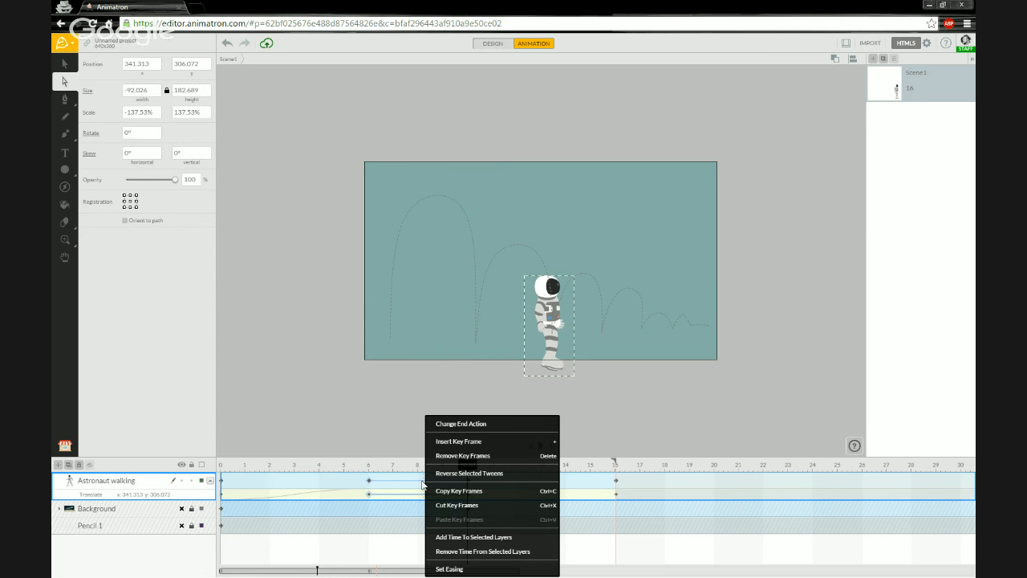
click(454, 569)
click(300, 508)
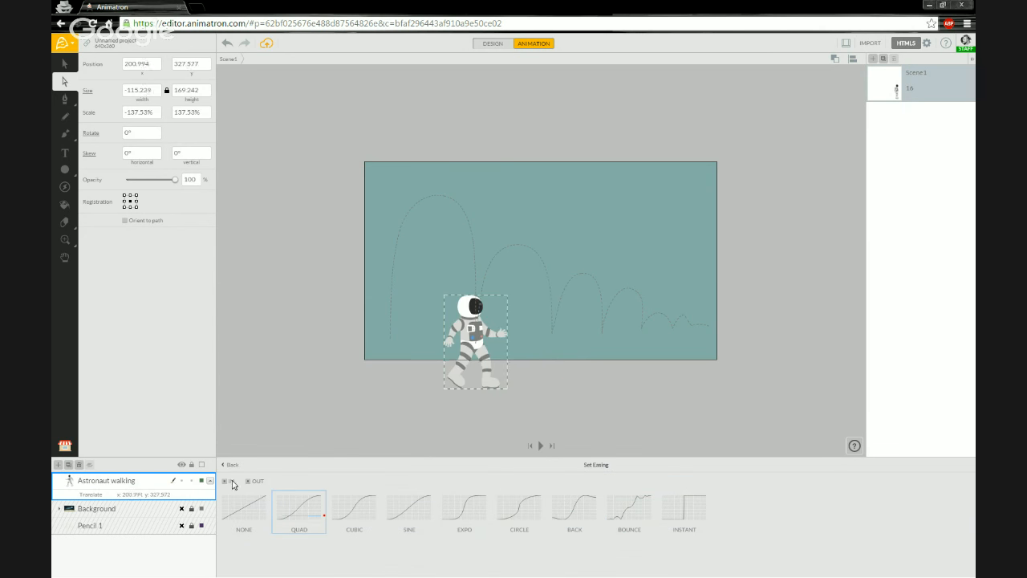
click(230, 465)
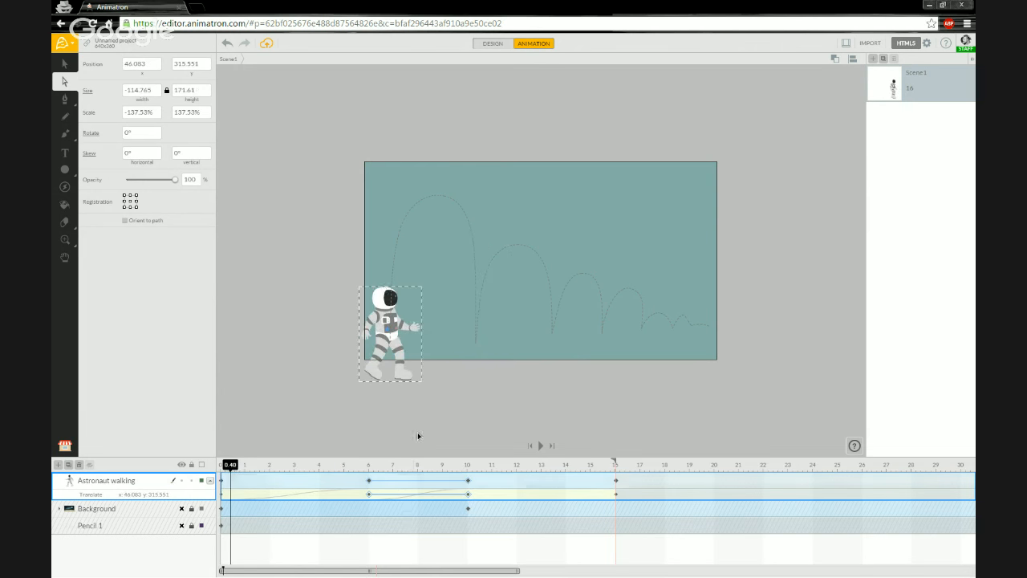
drag(231, 465, 526, 470)
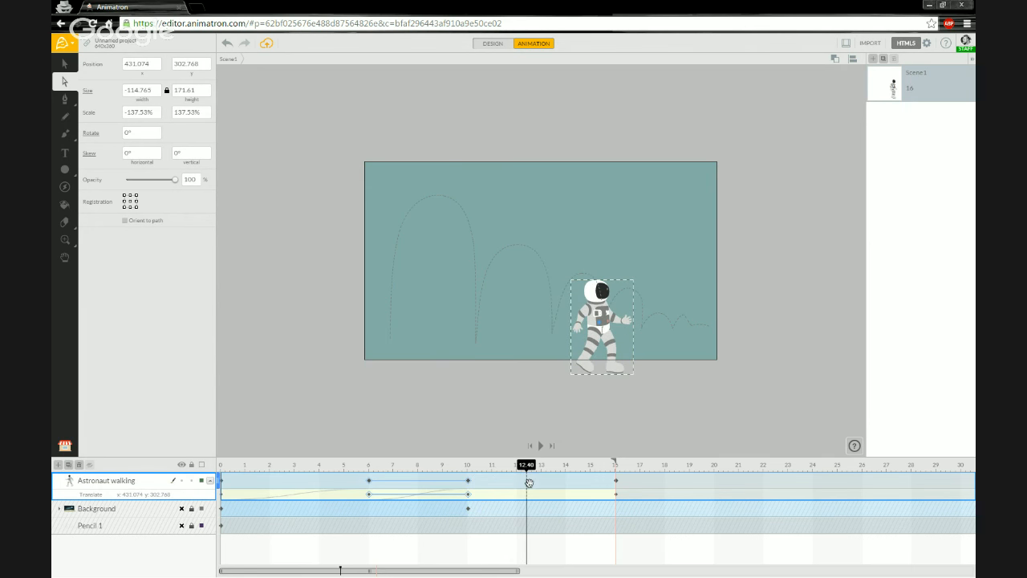
Insert a keyframe at 12.4 s and give the 10–12.4 s span Quad easing.
right_click(530, 488)
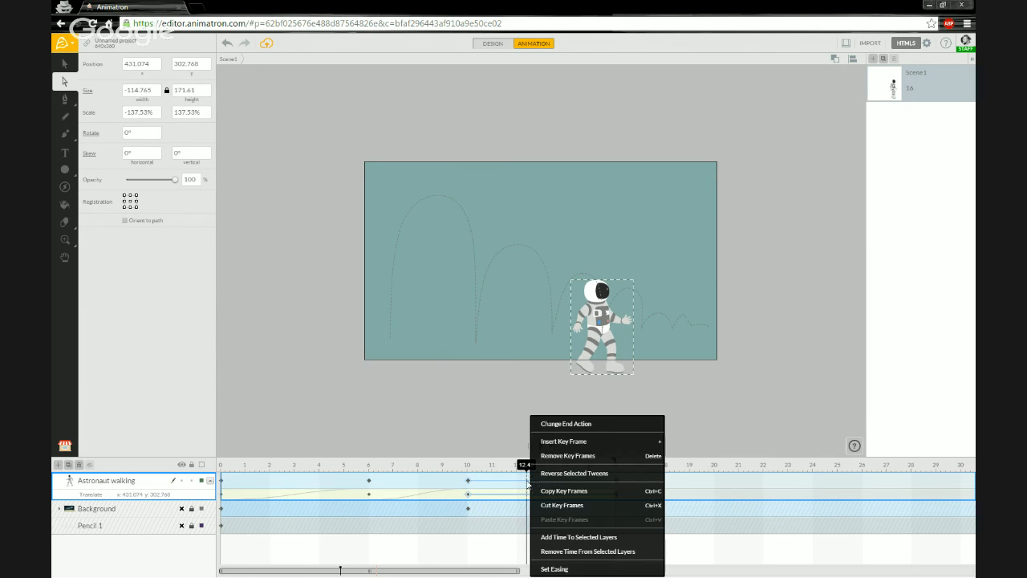
click(567, 441)
right_click(504, 482)
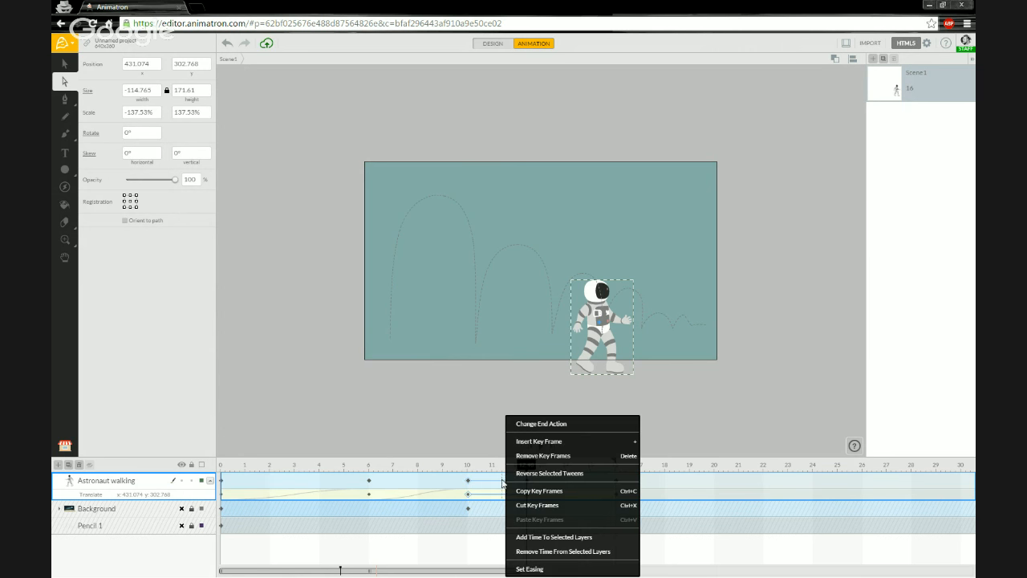
click(530, 570)
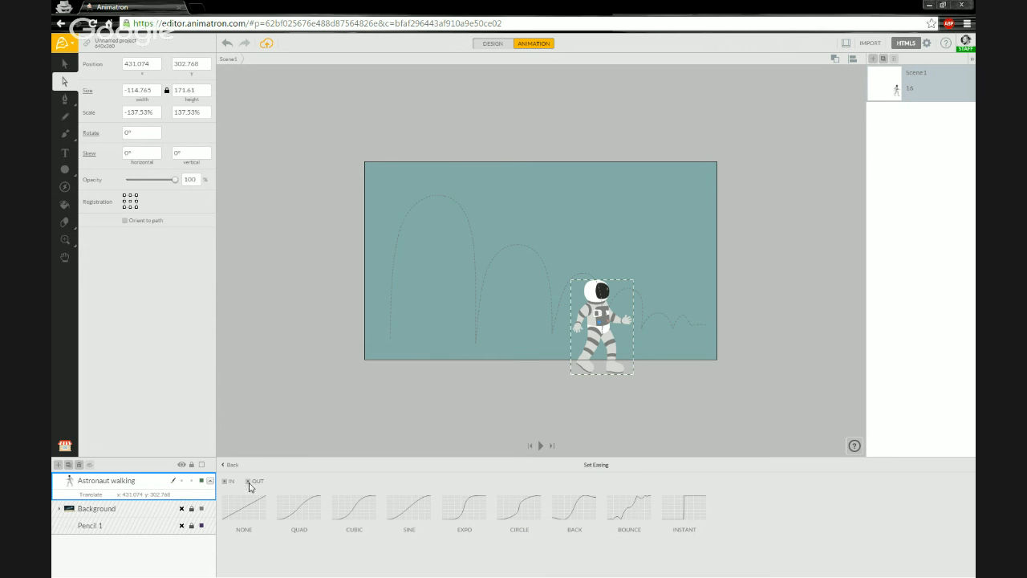
click(282, 502)
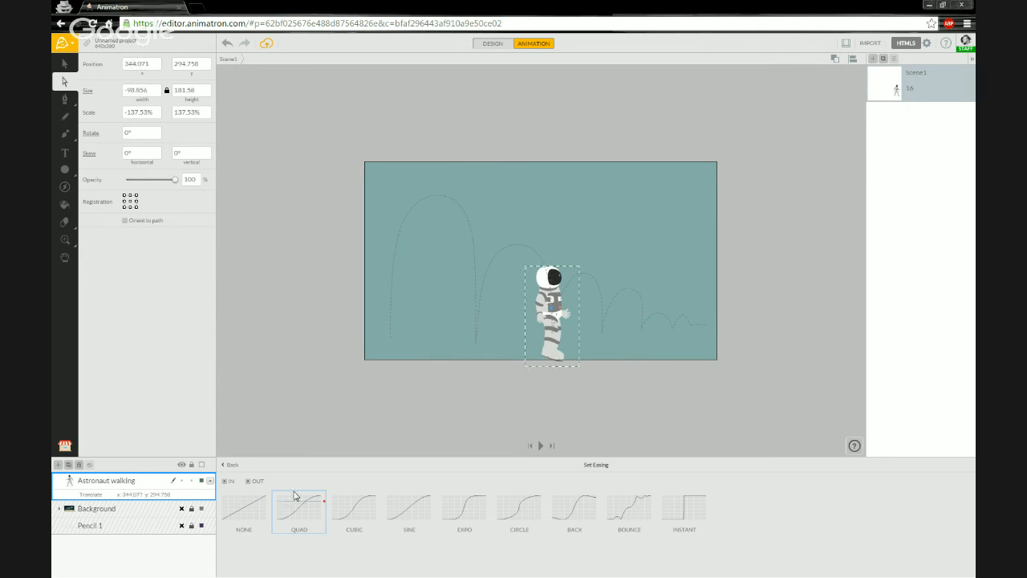
click(230, 464)
drag(532, 465, 579, 470)
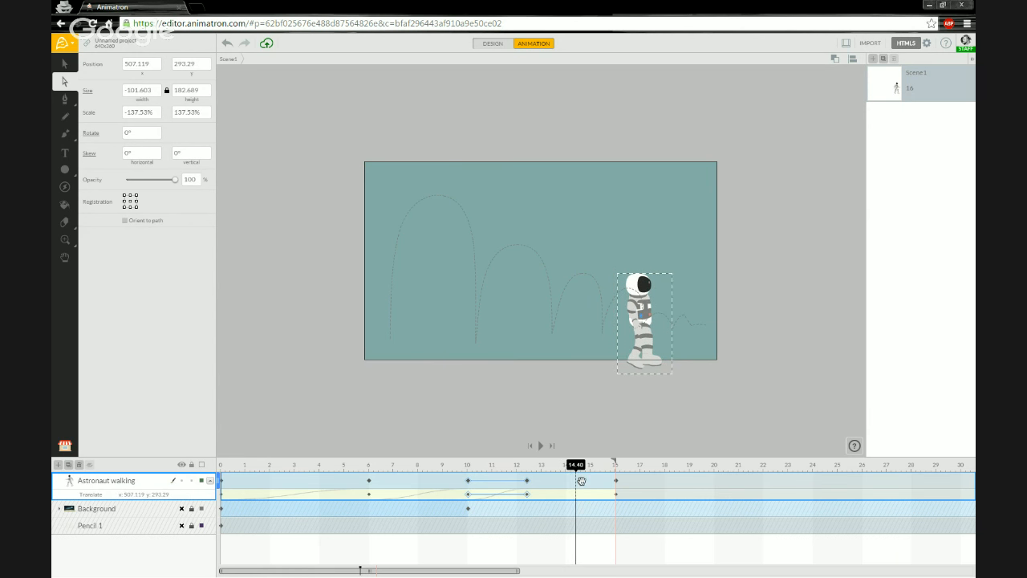
Insert a keyframe at 14.4 s, ease the 12.4–14.4 s span with Quad, and preview from 1.8 s.
right_click(582, 480)
click(611, 441)
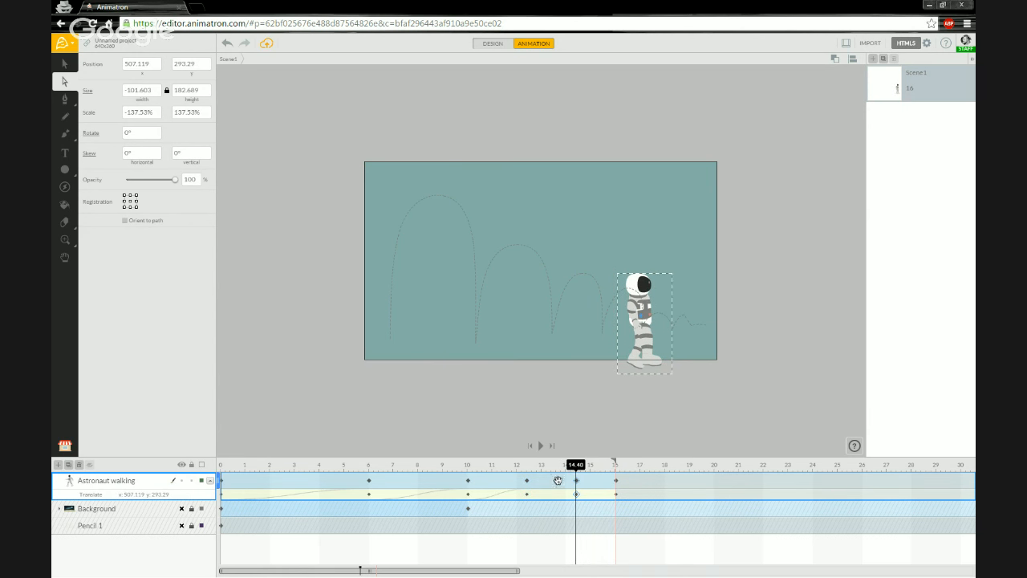
right_click(554, 480)
click(578, 568)
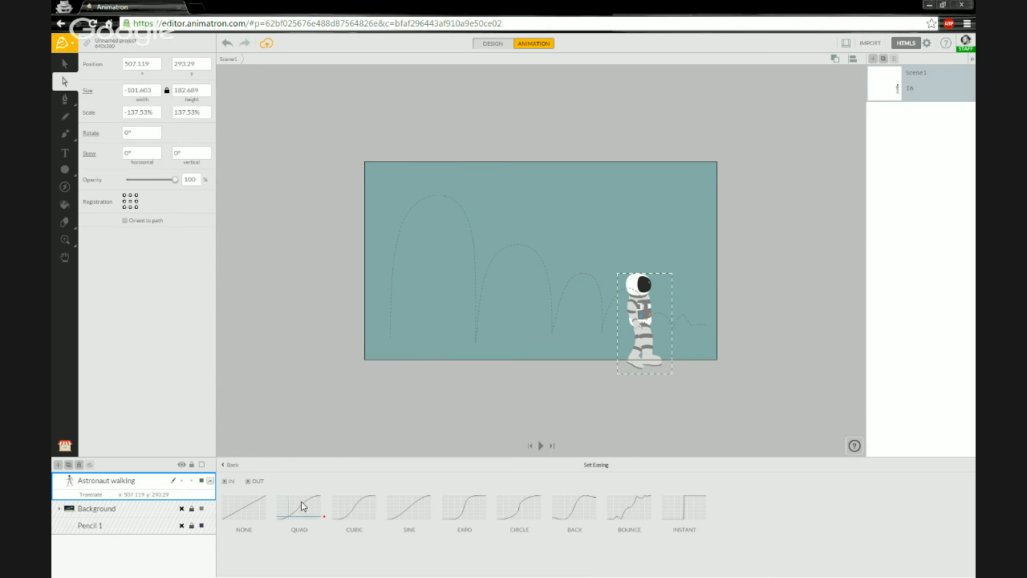
click(299, 507)
click(230, 464)
mouse_move(567, 468)
mouse_down()
mouse_move(588, 469)
mouse_move(570, 468)
mouse_up()
click(264, 467)
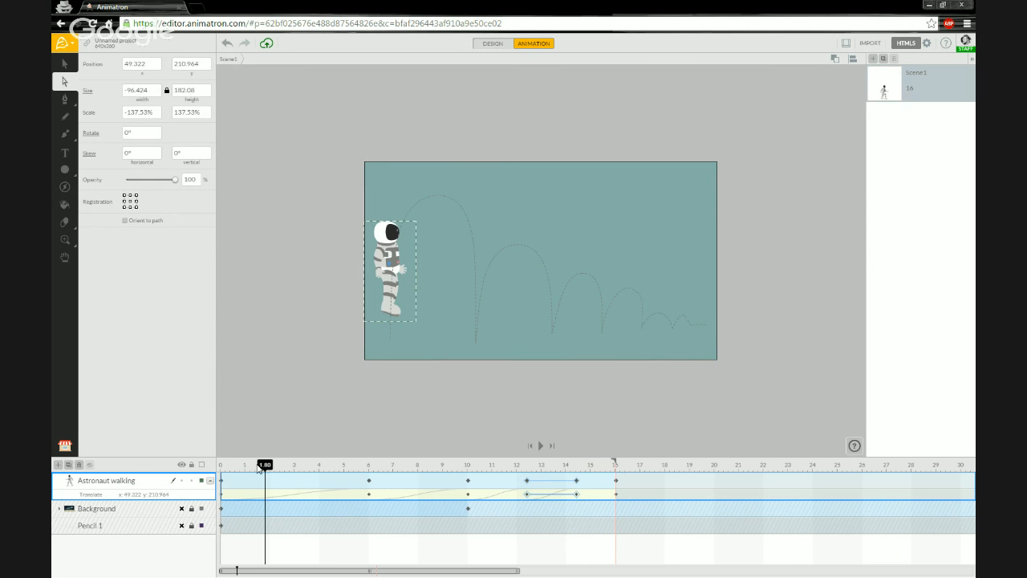
drag(259, 469, 541, 468)
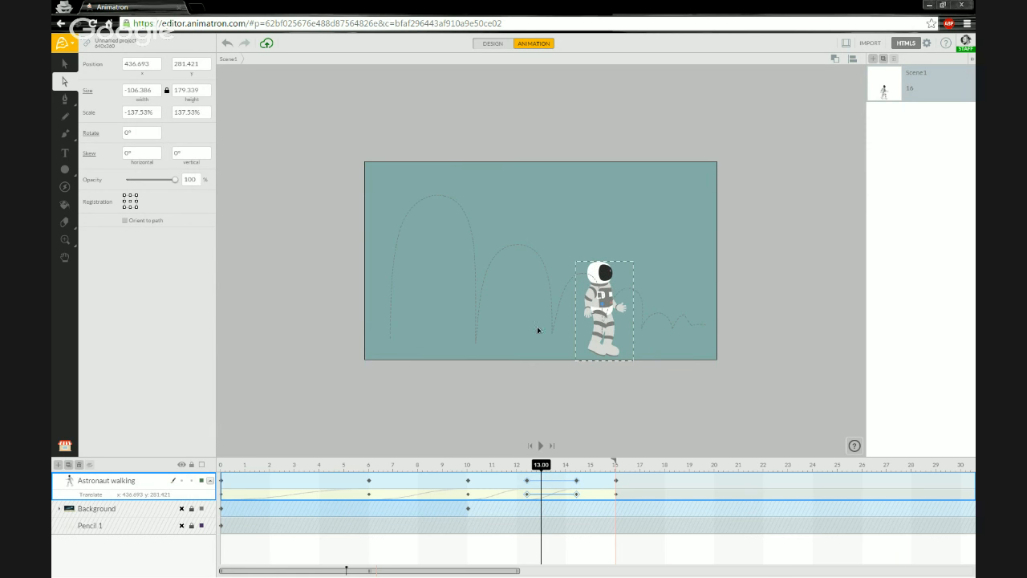
drag(543, 470, 598, 472)
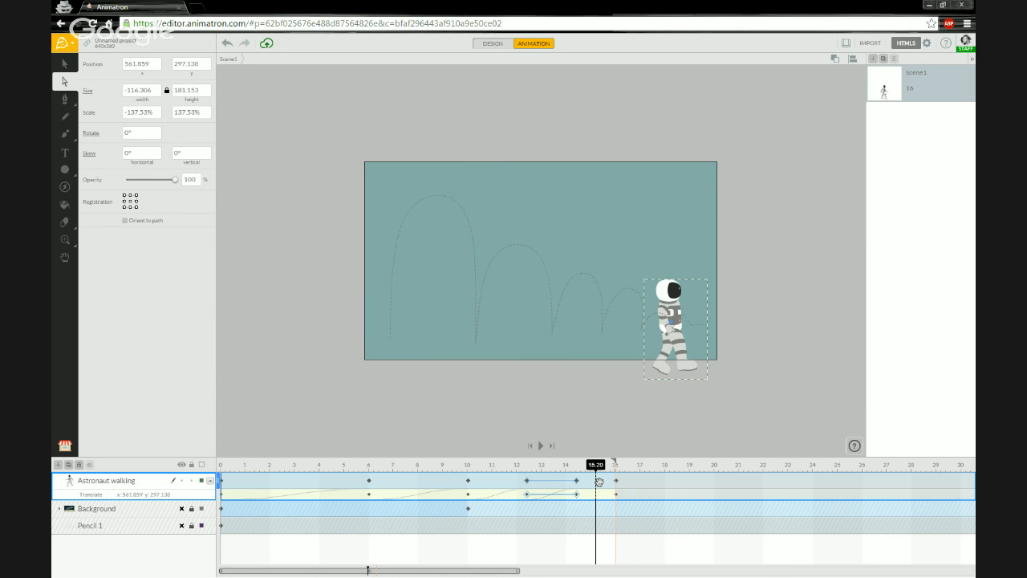
Insert a keyframe at 15.2 s, ease the 14.4–15.2 s span with Quad, and review around 12–15 s.
right_click(600, 482)
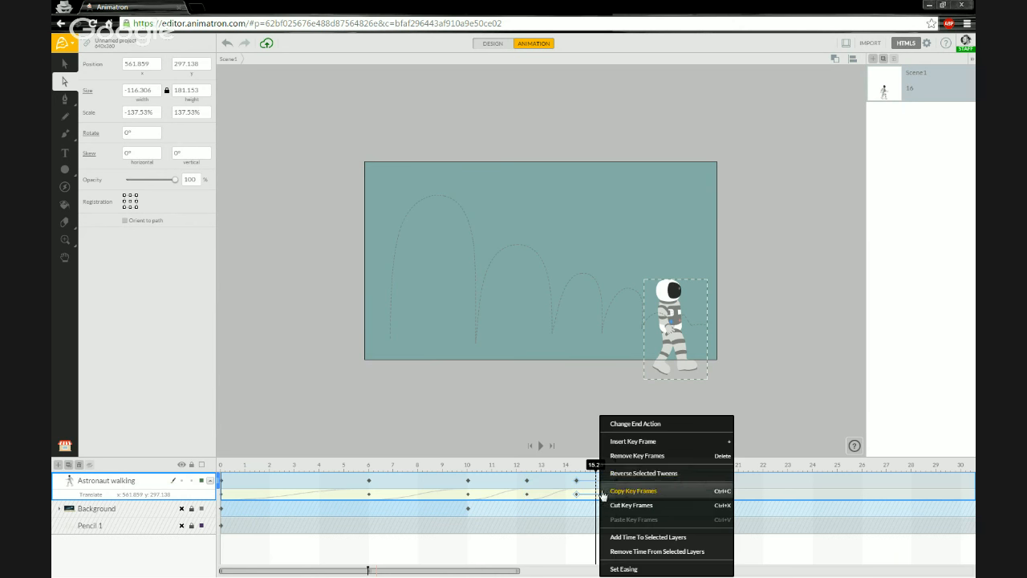
click(643, 445)
right_click(586, 485)
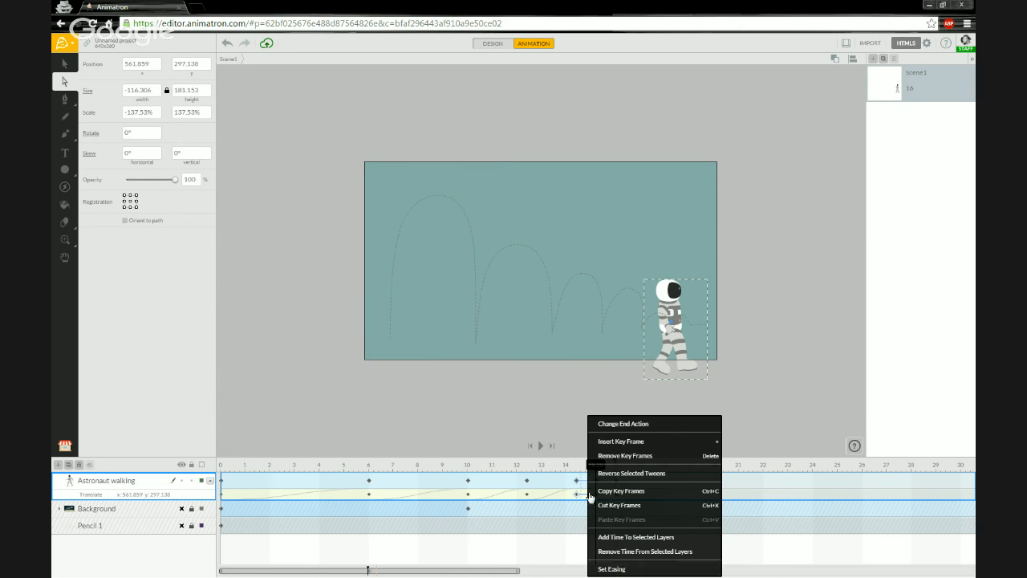
click(610, 568)
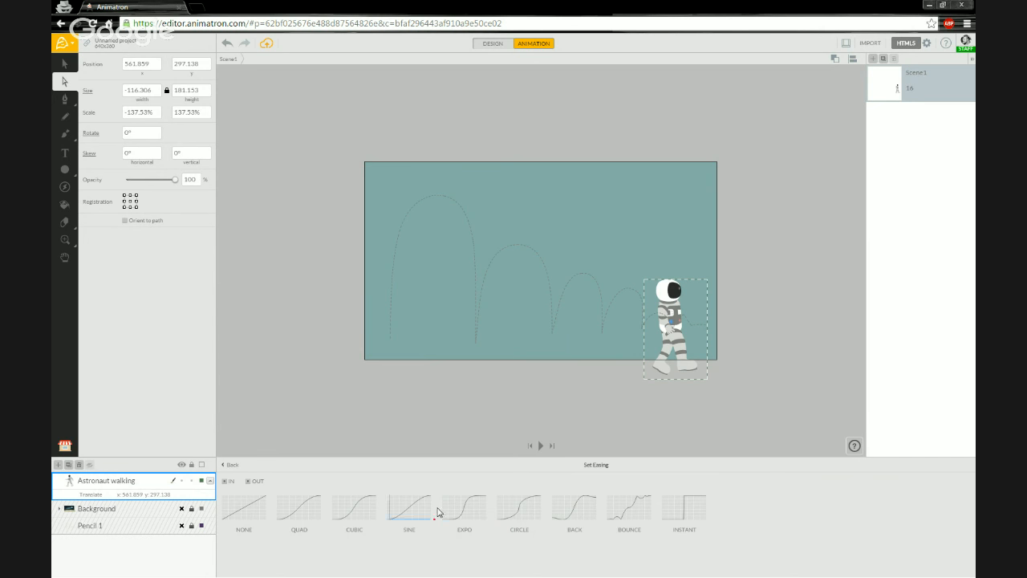
click(317, 513)
click(231, 466)
mouse_move(600, 469)
mouse_down()
mouse_move(623, 468)
mouse_move(586, 468)
mouse_up()
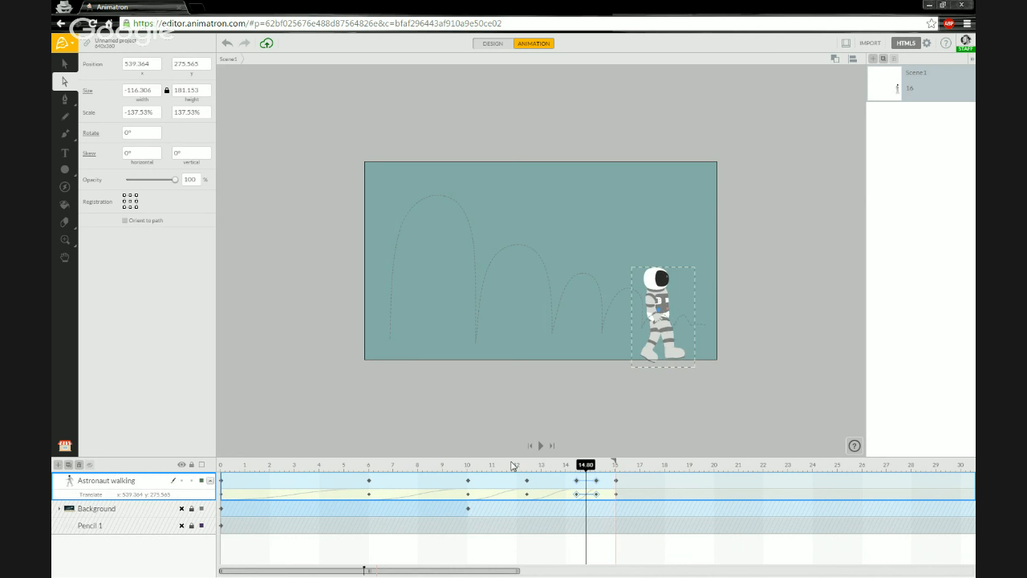
mouse_move(514, 465)
mouse_down()
mouse_move(442, 468)
mouse_move(516, 468)
mouse_up()
right_click(612, 488)
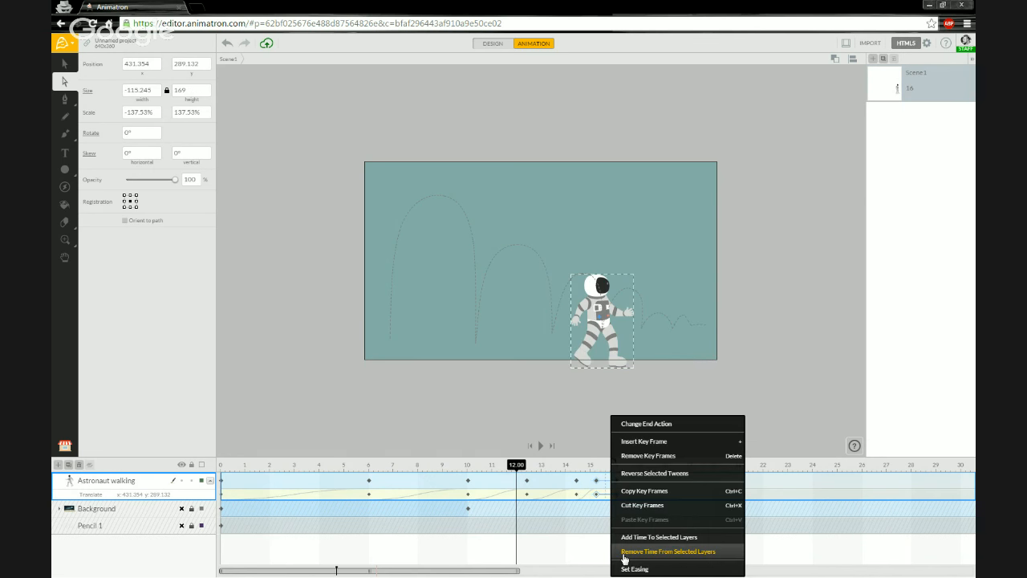
click(630, 568)
click(311, 512)
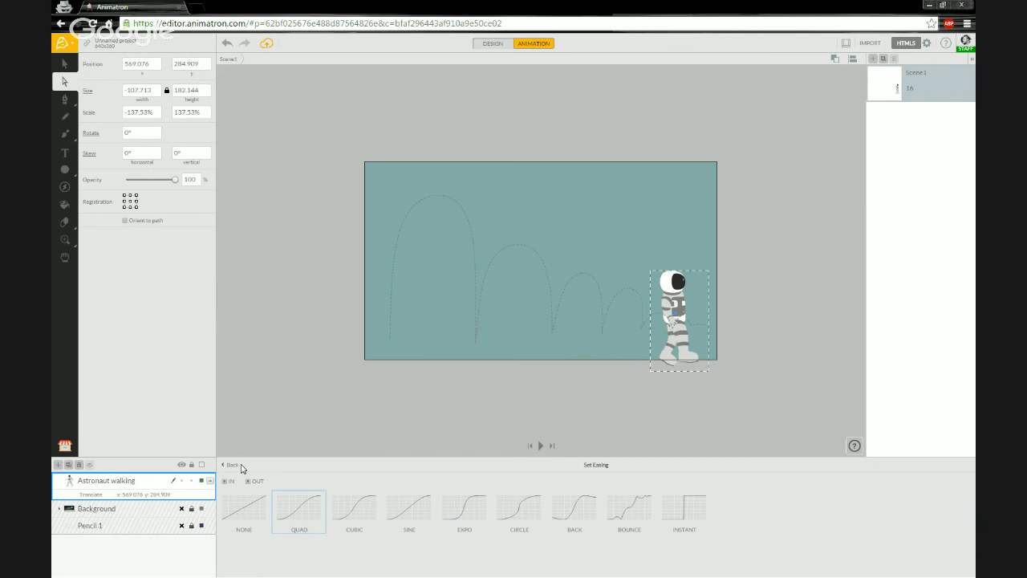
click(241, 468)
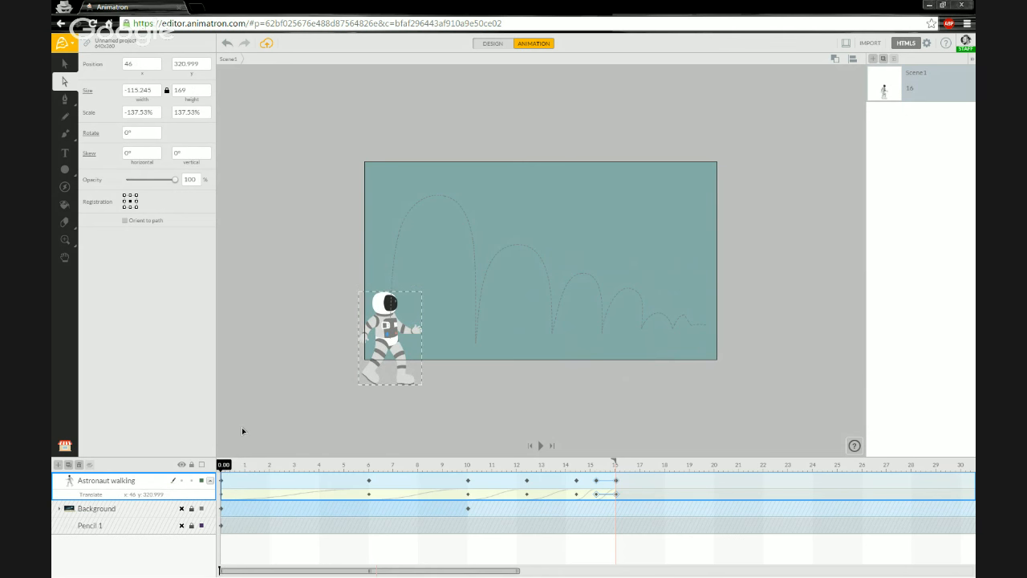
click(314, 465)
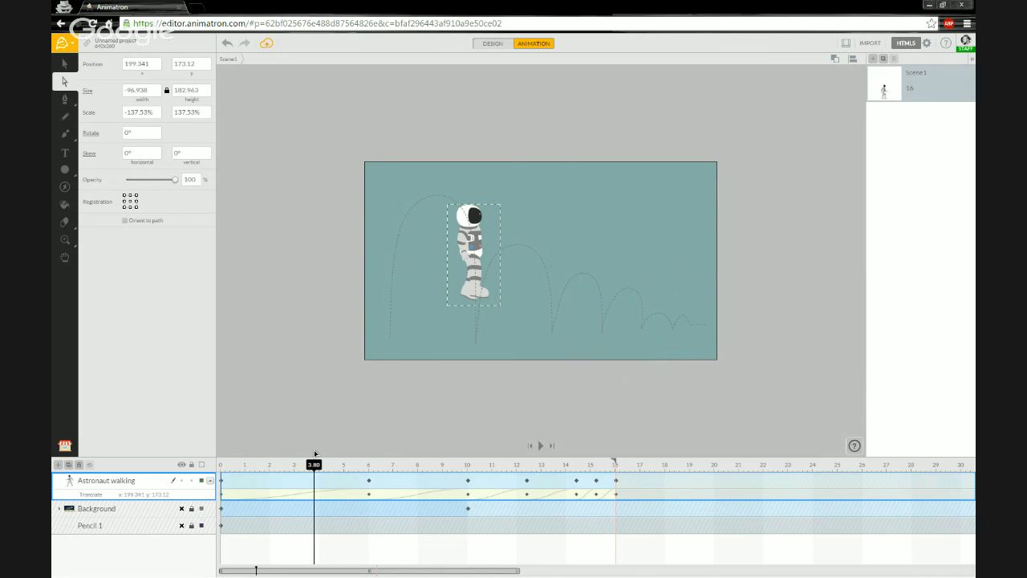
click(229, 486)
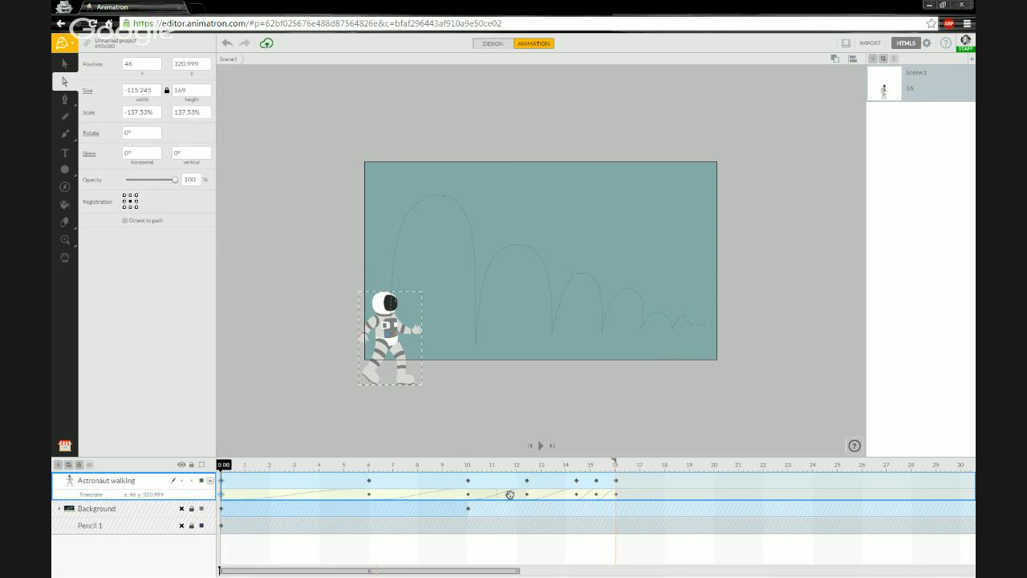
Try None easing on the astronaut's first jump, settle on Quad, and rewind to the start.
right_click(297, 494)
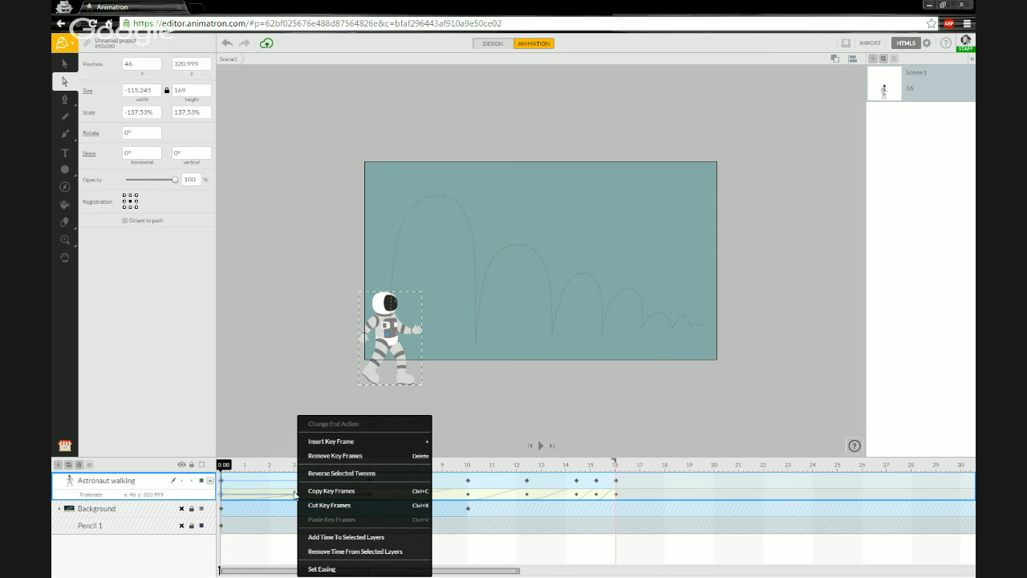
click(358, 569)
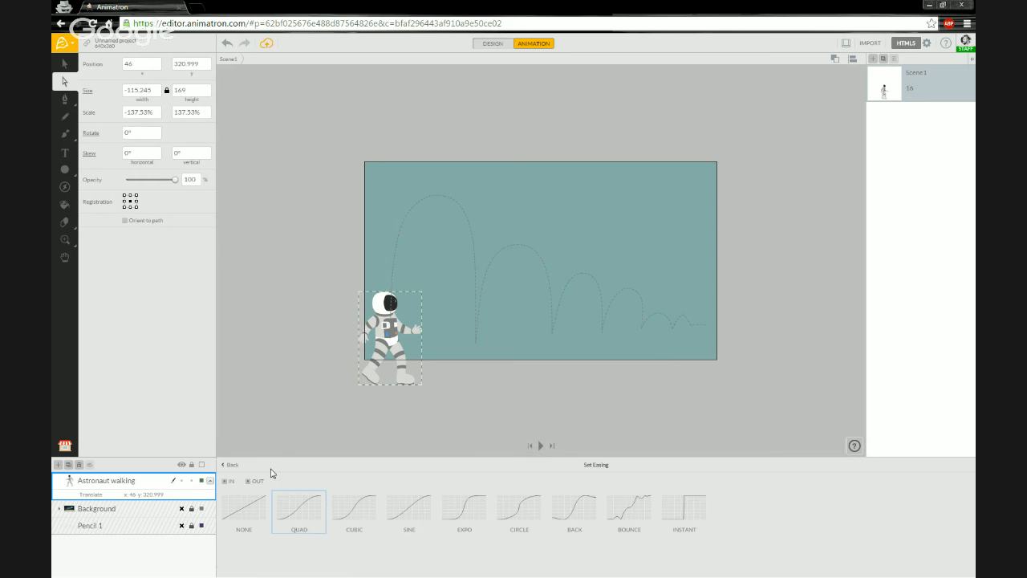
click(251, 514)
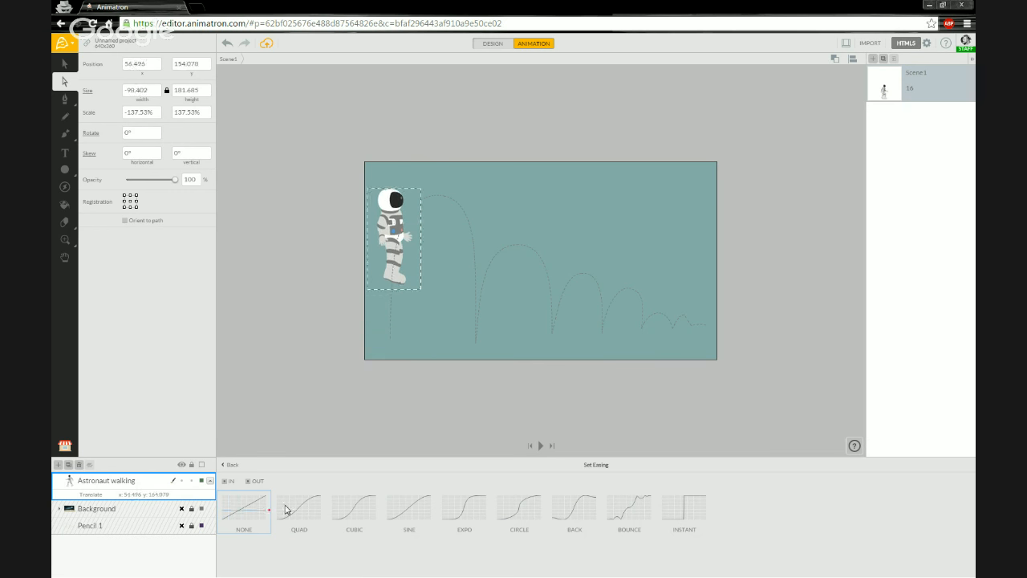
click(298, 507)
click(233, 465)
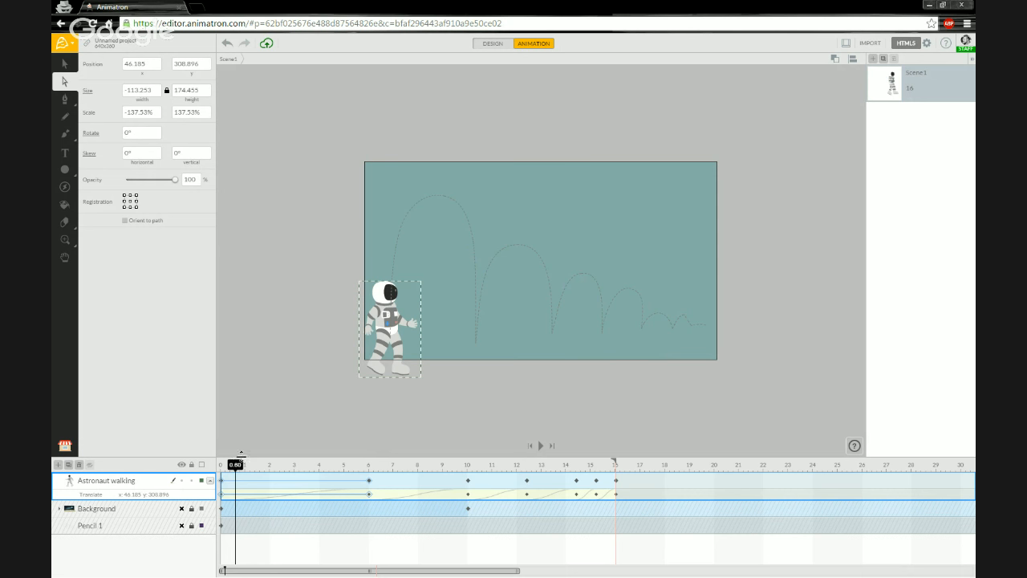
drag(238, 470, 218, 469)
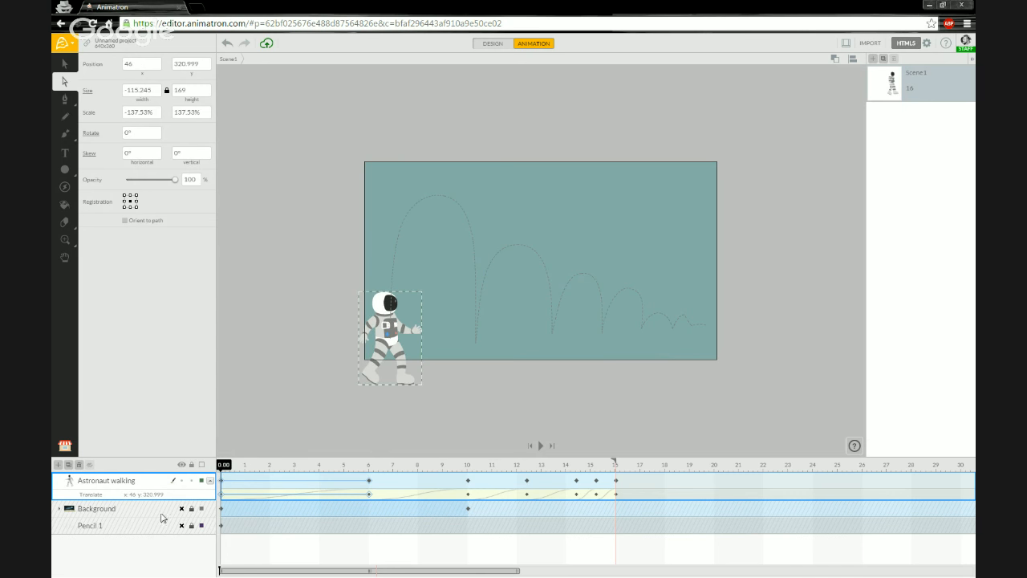
Collapse the astronaut's Translate row and make the moon-and-Earth Background layer visible.
click(210, 480)
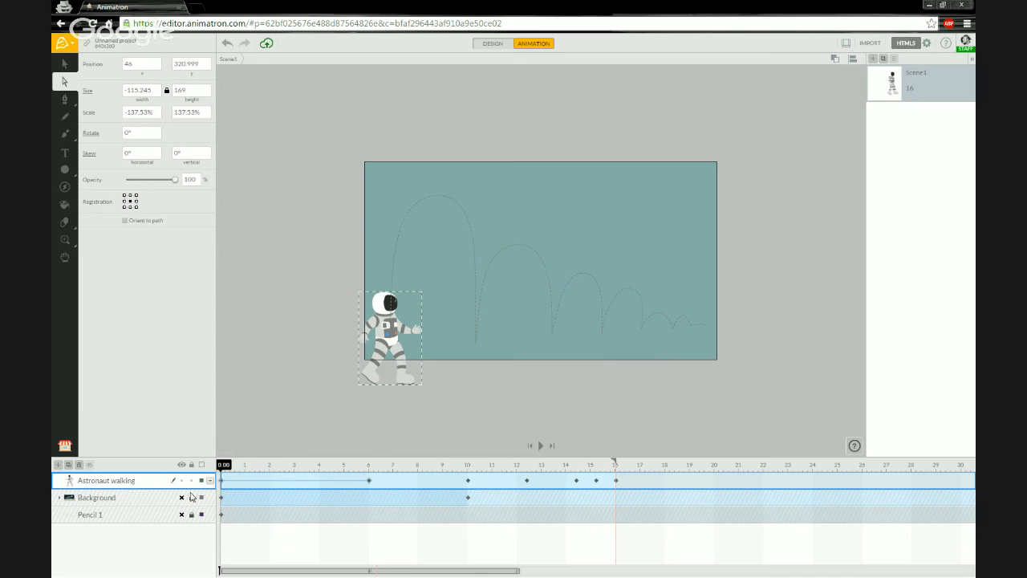
click(181, 498)
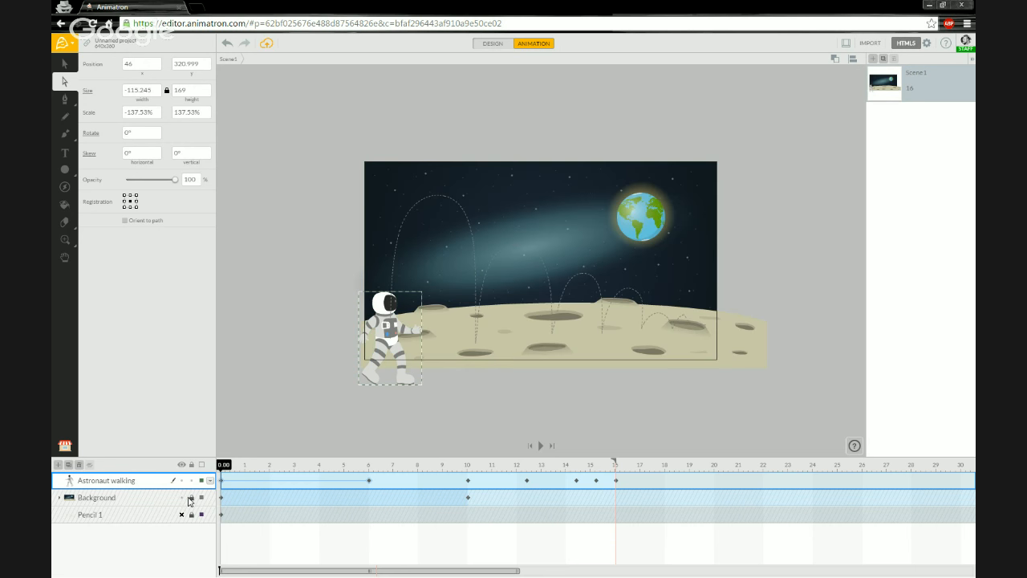
click(247, 464)
click(219, 466)
Move the Background layer's 10 s keyframe to about 16 s and preview the scroll.
click(596, 499)
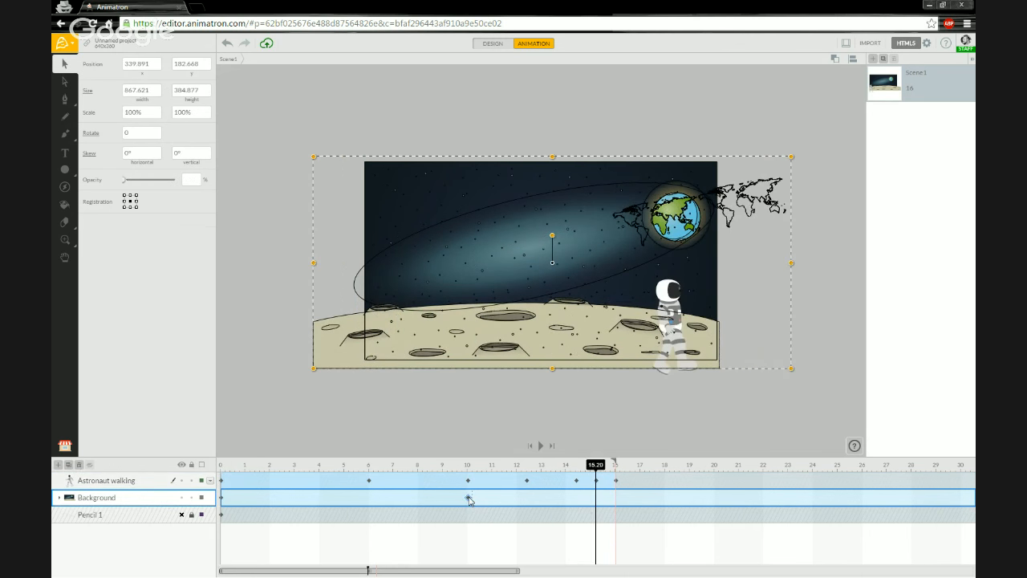
drag(469, 500, 616, 496)
drag(372, 470, 217, 444)
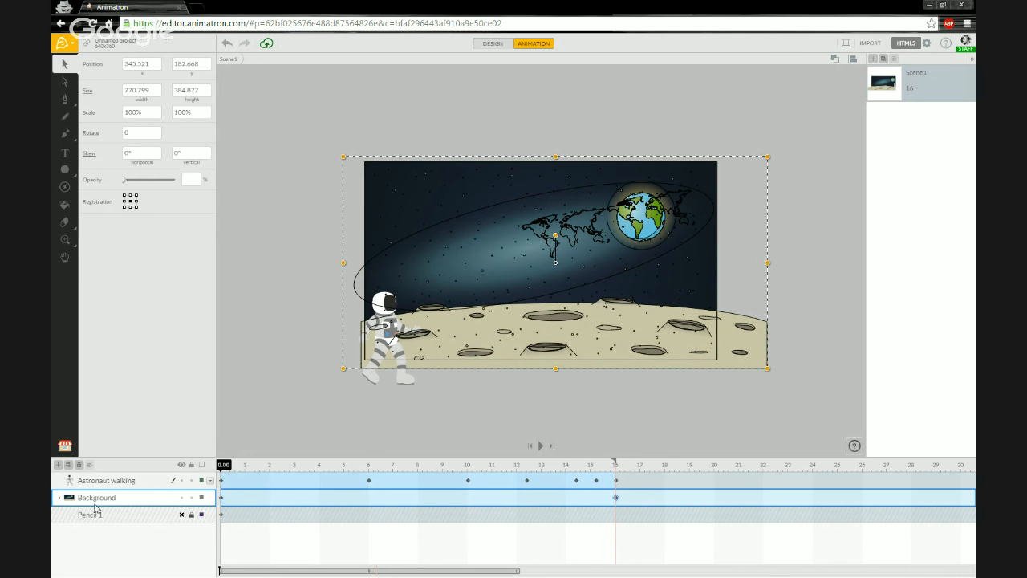
click(173, 478)
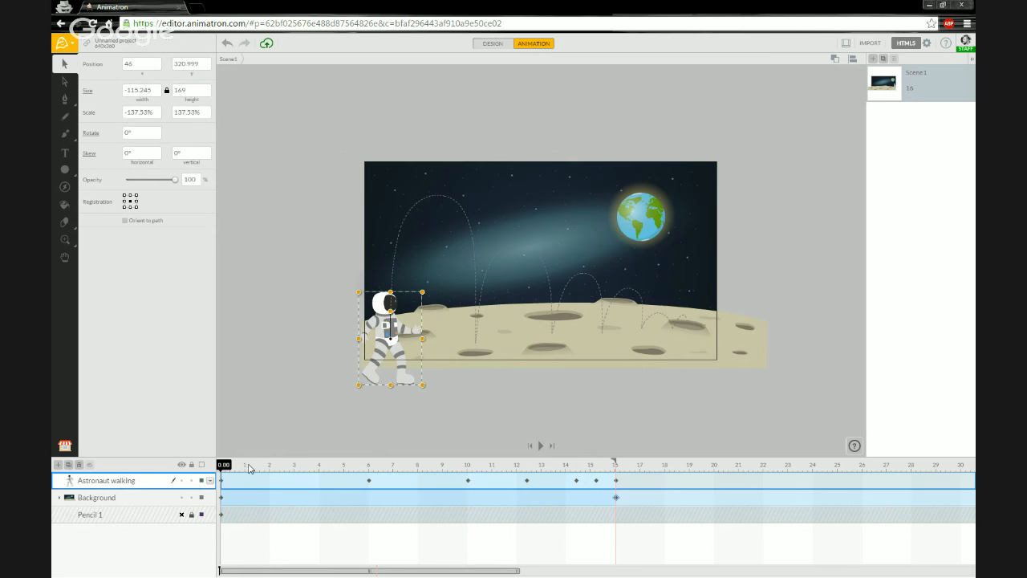
click(249, 468)
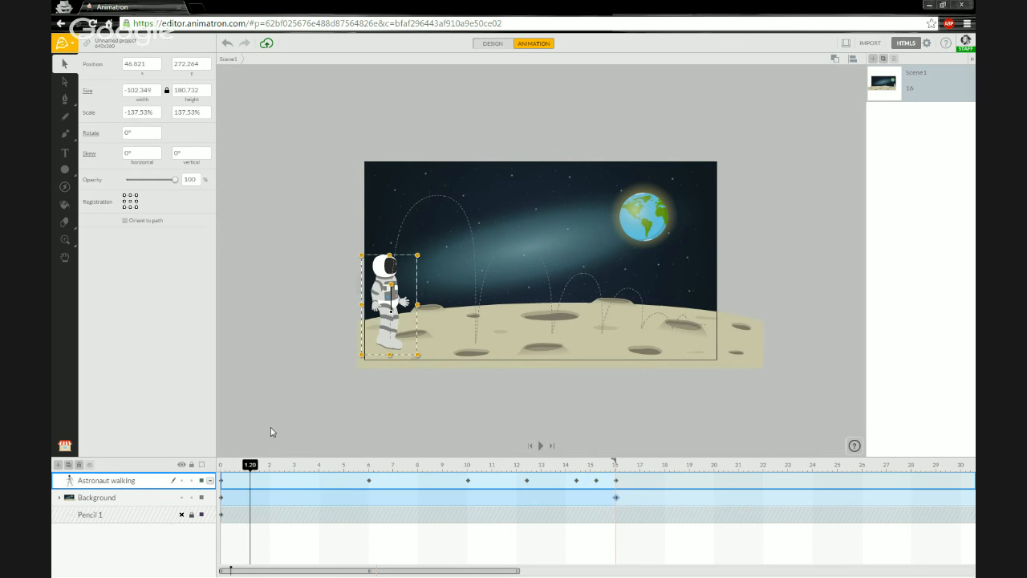
click(223, 468)
drag(245, 468, 341, 464)
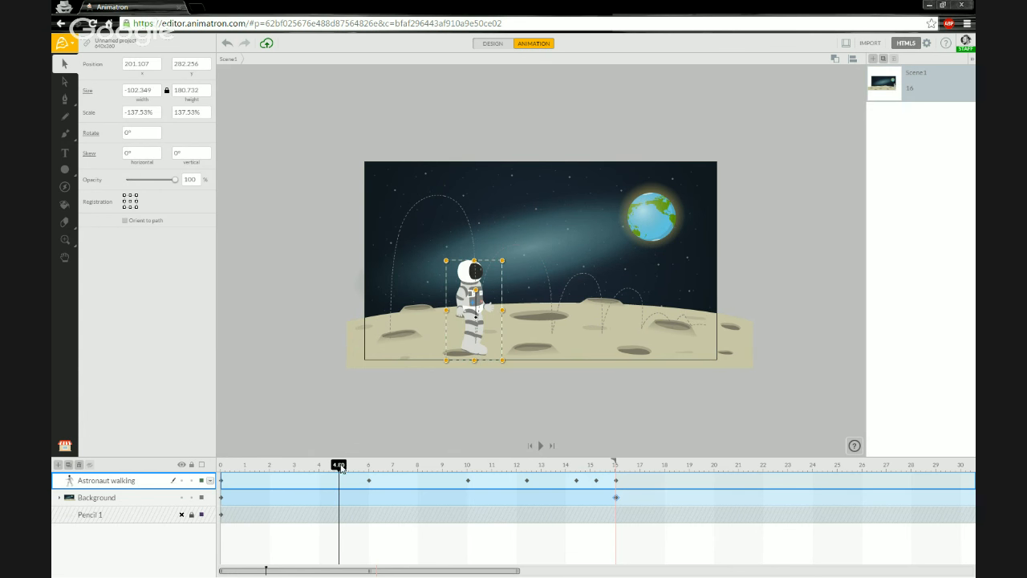
drag(309, 468, 455, 476)
drag(486, 474, 215, 474)
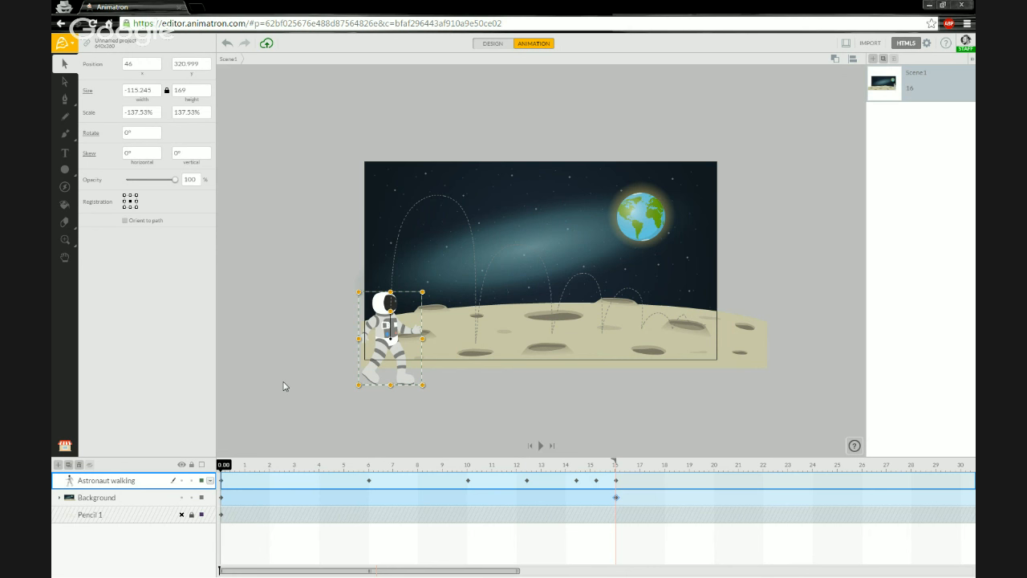
mouse_move(226, 464)
mouse_down()
mouse_move(328, 465)
mouse_move(220, 467)
mouse_up()
Enter 'Astronaut Bounce' in the project Name field and save the project to the cloud.
click(301, 233)
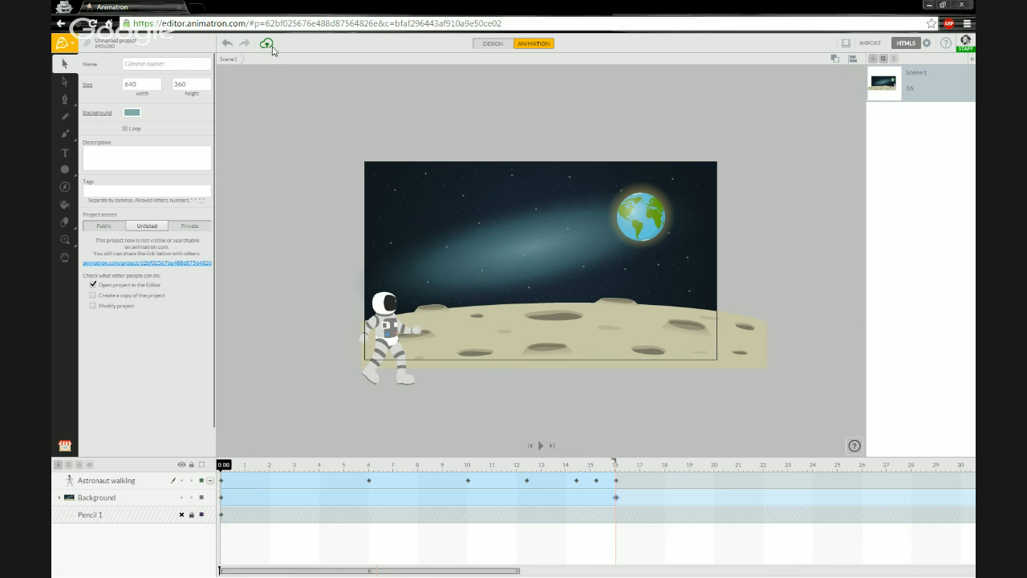
click(162, 66)
key(Return)
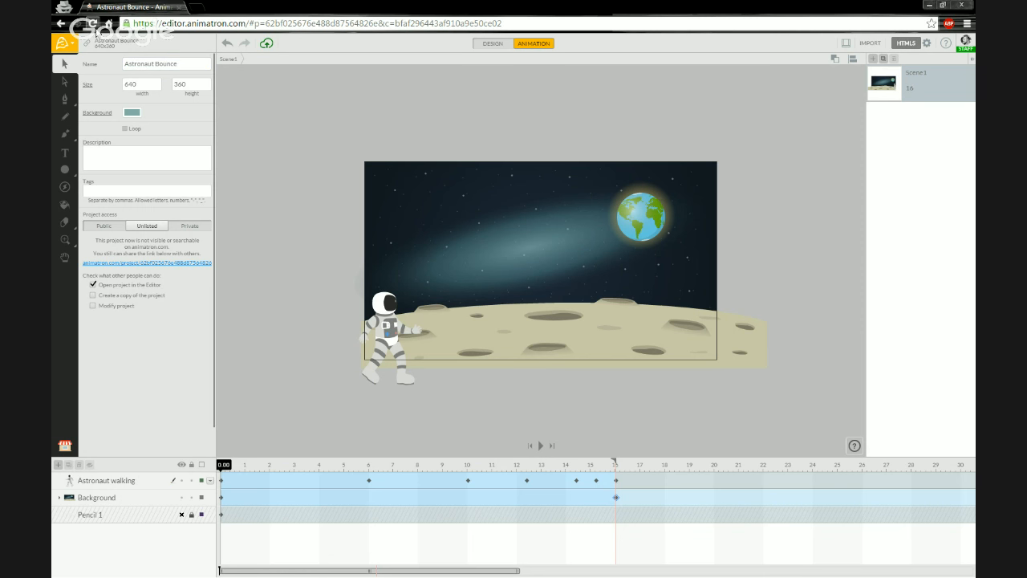
click(266, 47)
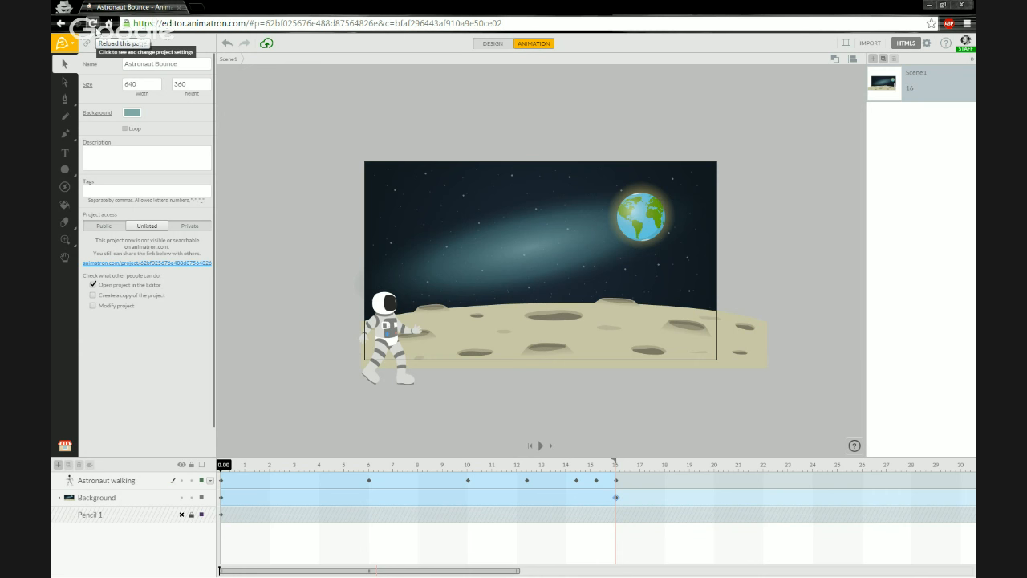
Reload the editor, then scrub and play the 16-second Astronaut Bounce animation to confirm it's intact.
click(94, 24)
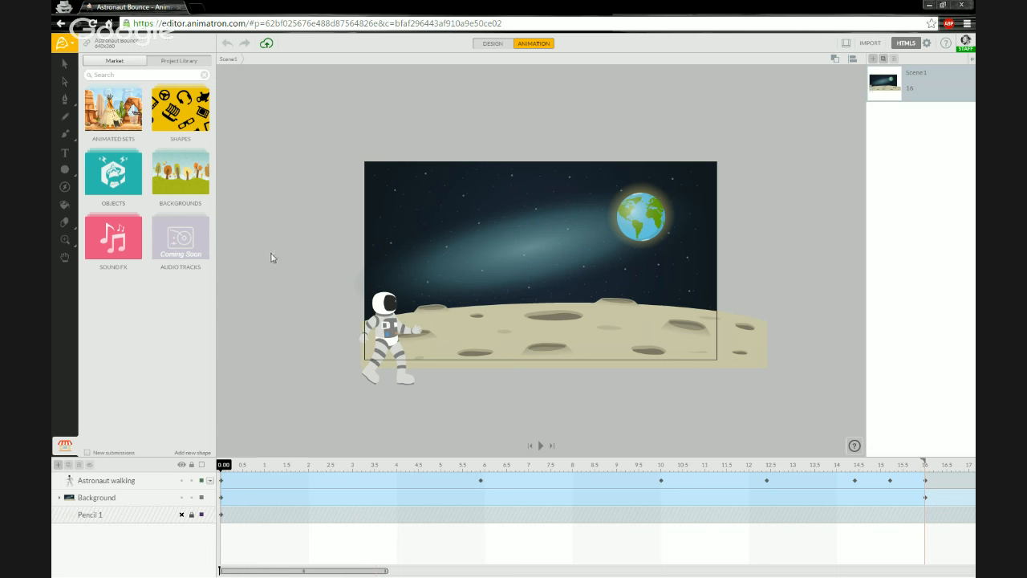
click(231, 466)
drag(234, 470, 726, 467)
drag(803, 475, 211, 472)
click(472, 464)
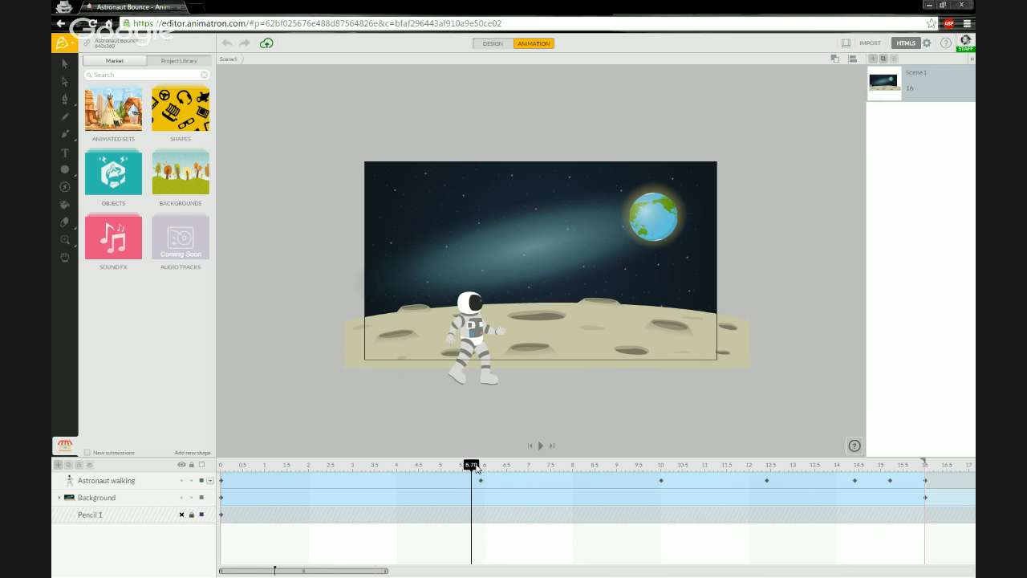
drag(479, 465, 219, 461)
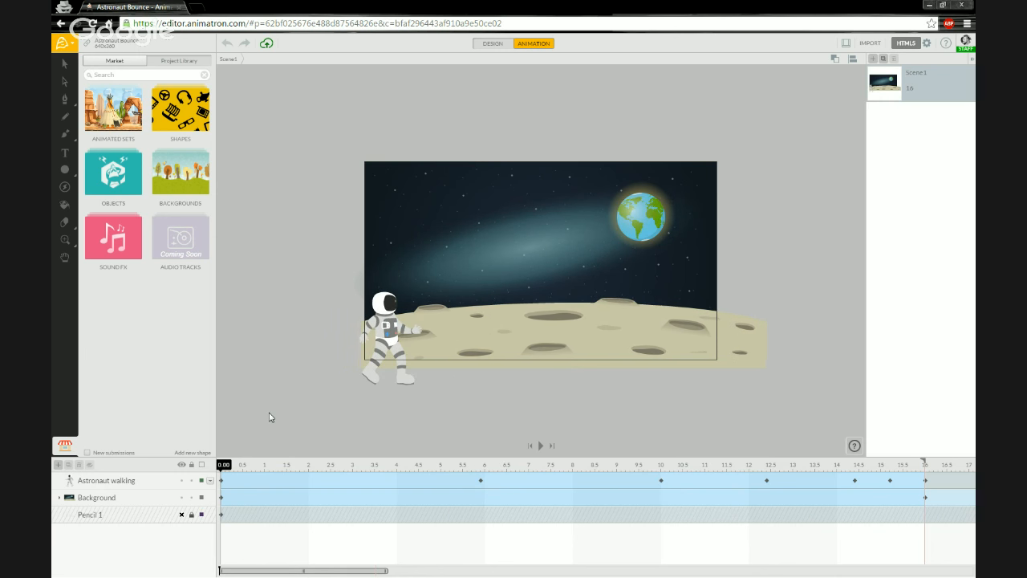
key(space)
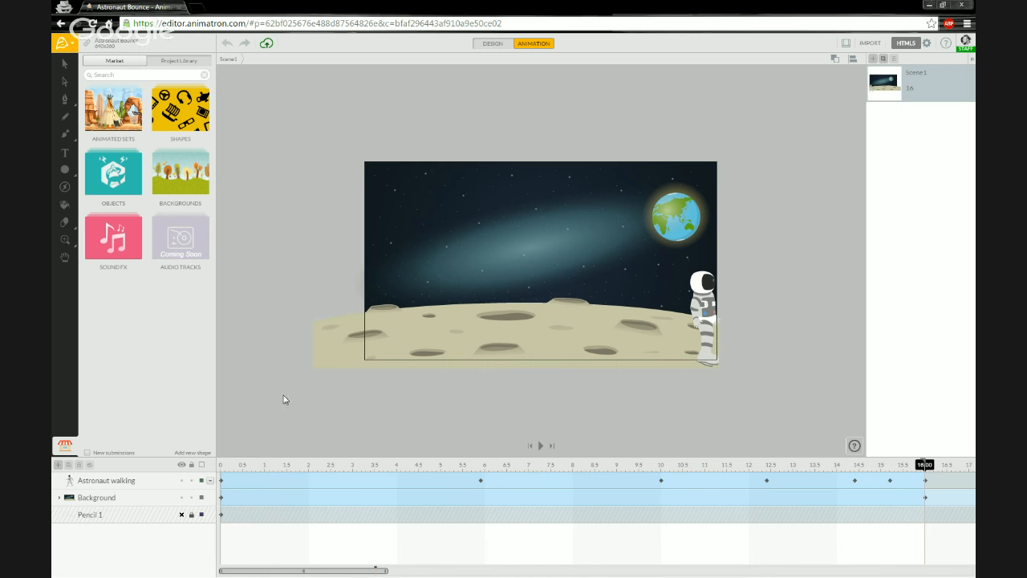
click(225, 466)
drag(239, 467, 797, 467)
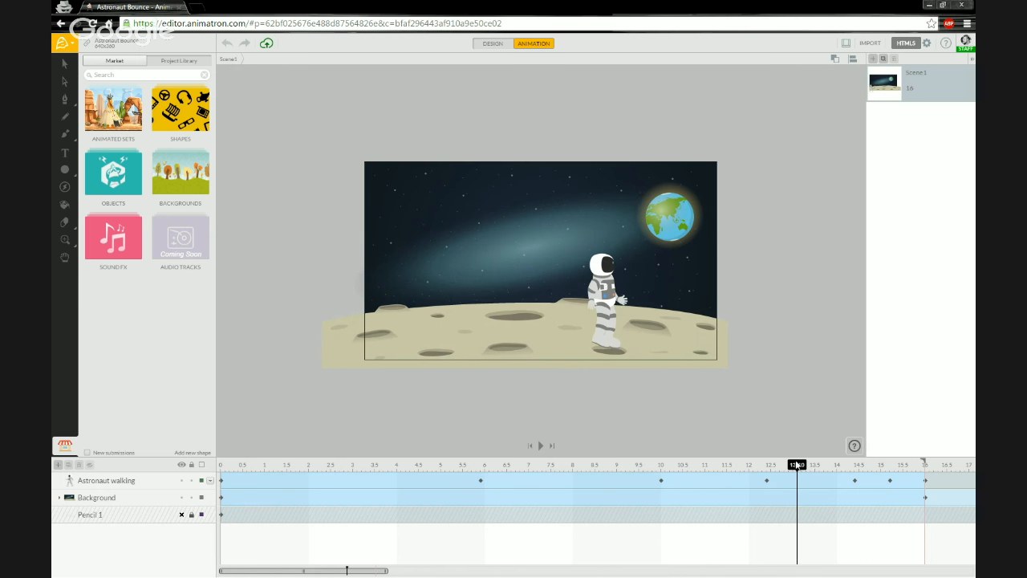
Show the astronaut's motion path and drag its points and handles to reshape the bounce arcs.
click(597, 290)
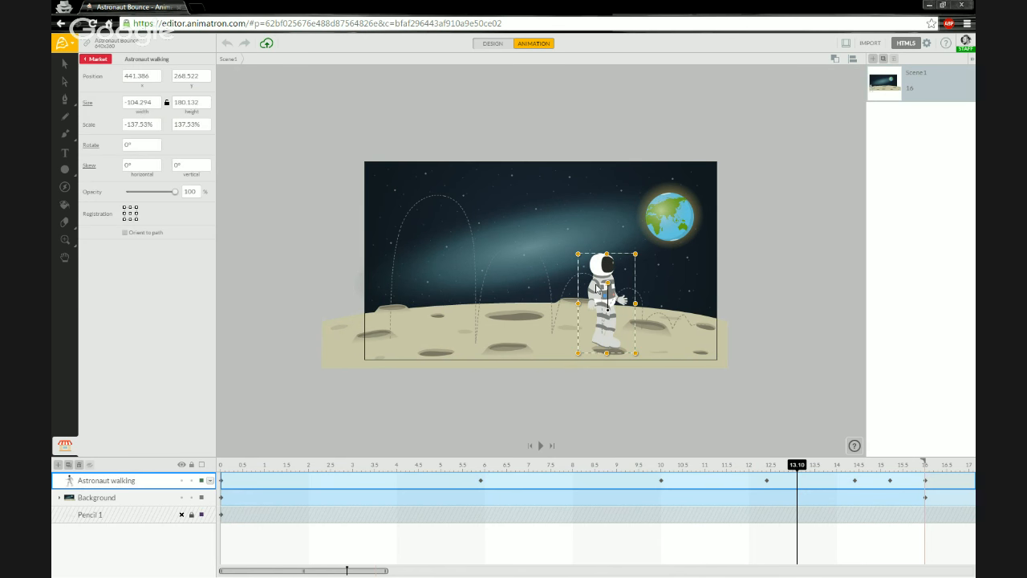
key(a)
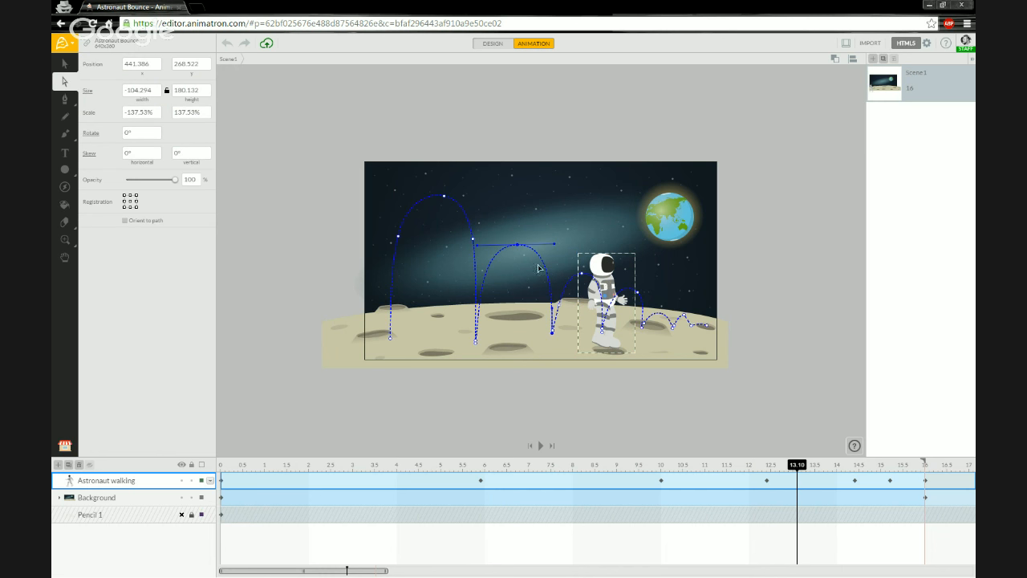
mouse_move(522, 249)
mouse_down()
mouse_move(530, 270)
mouse_move(554, 266)
mouse_move(512, 270)
mouse_move(515, 250)
mouse_up()
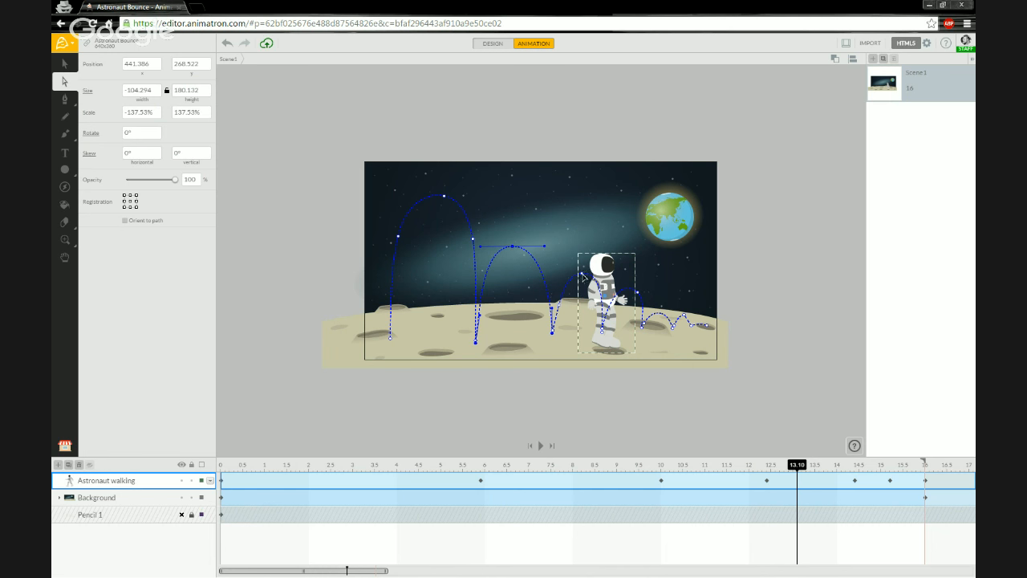
click(559, 308)
drag(569, 278, 583, 279)
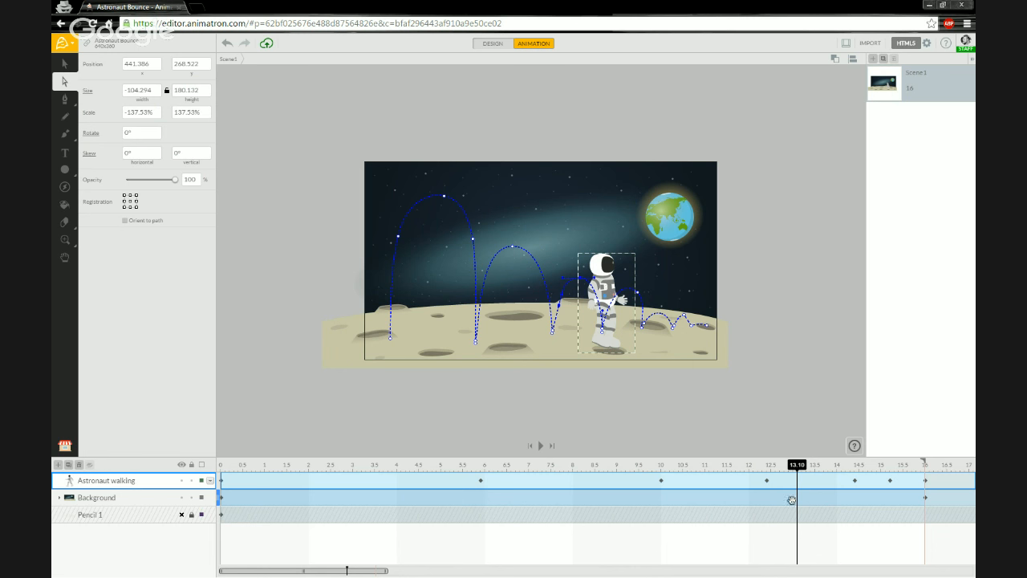
Drag the scene end from 16 to 17 seconds and place the playhead at 16 s.
drag(925, 464, 969, 464)
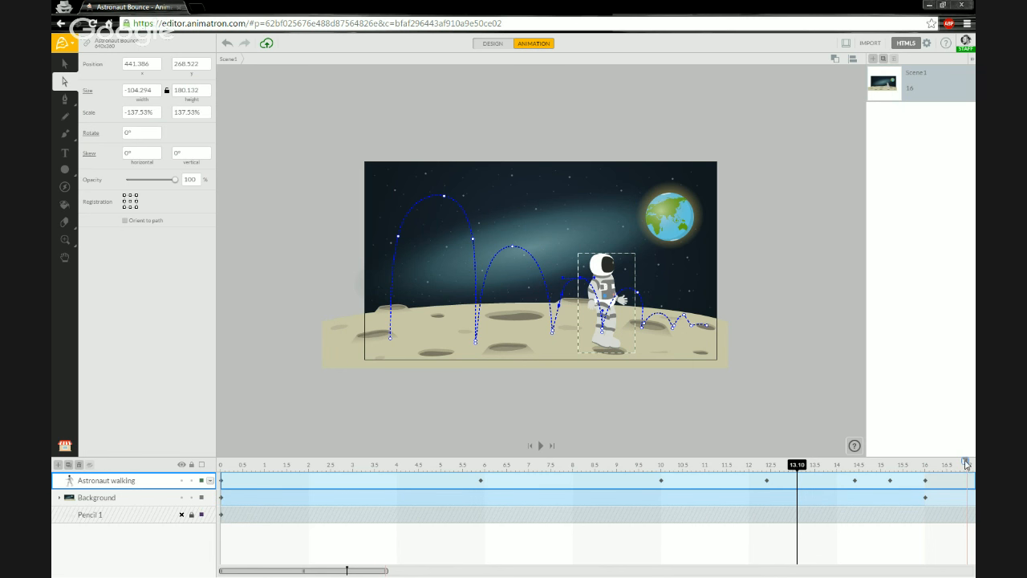
click(925, 480)
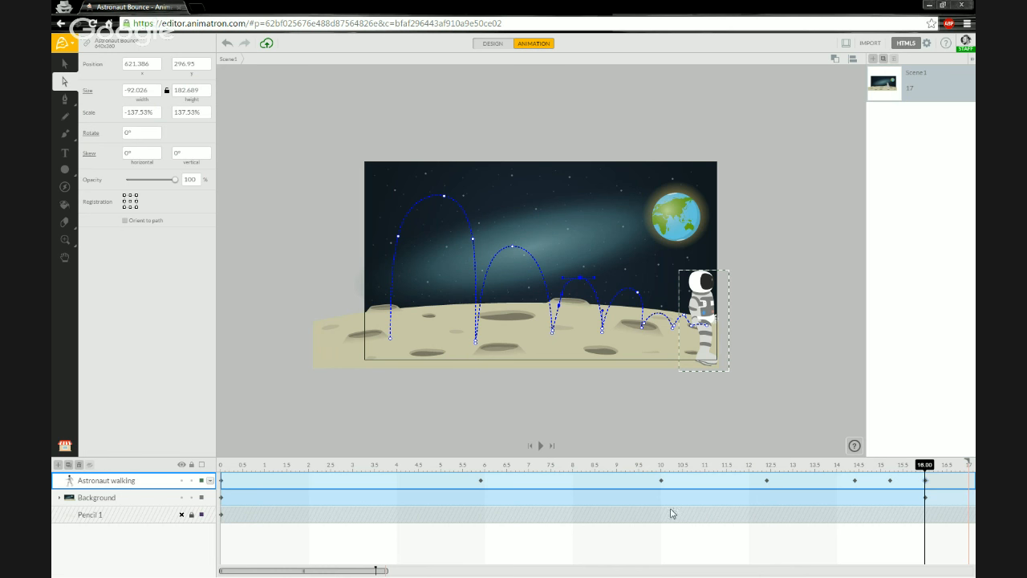
click(851, 466)
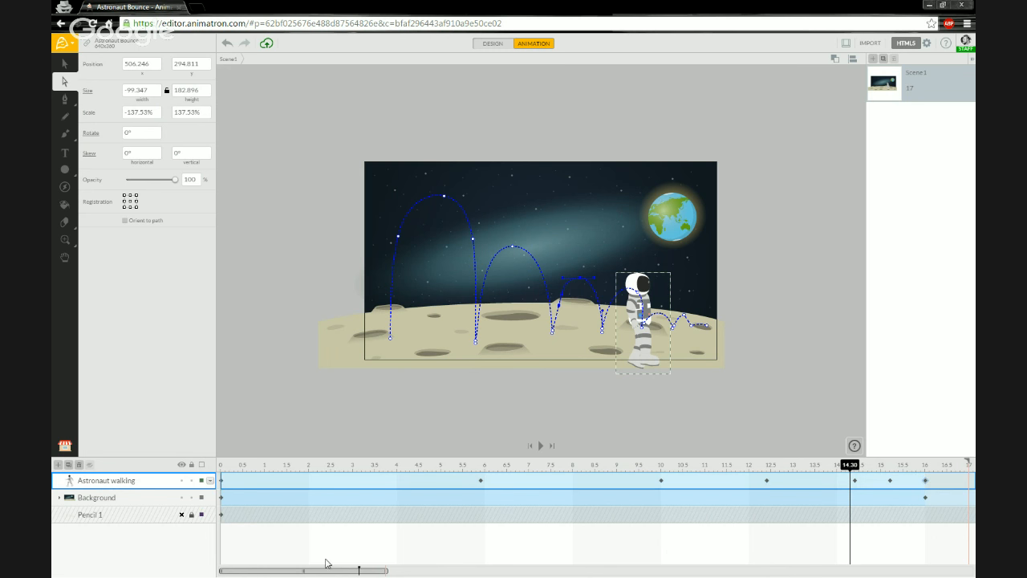
drag(318, 573, 387, 573)
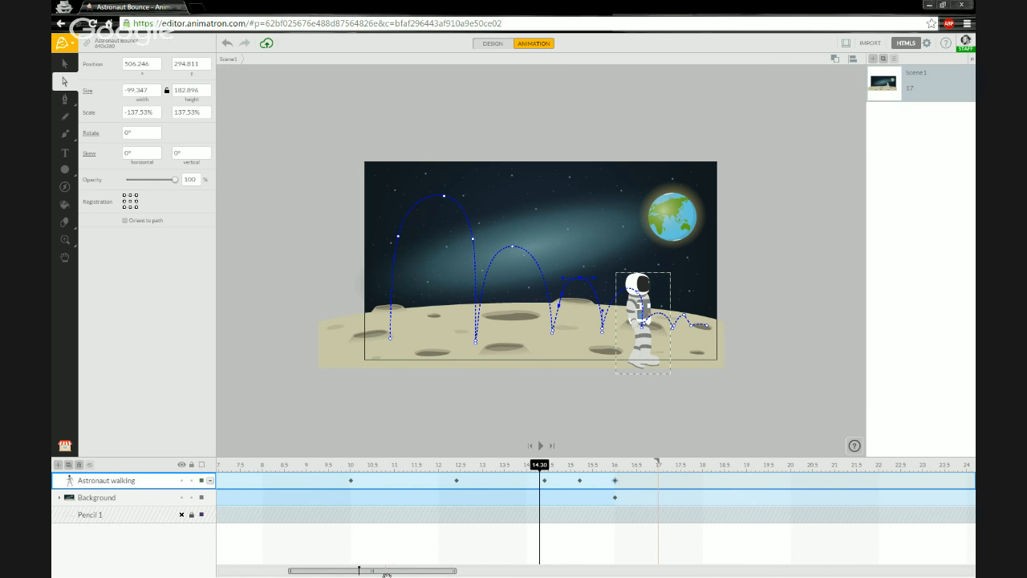
click(625, 466)
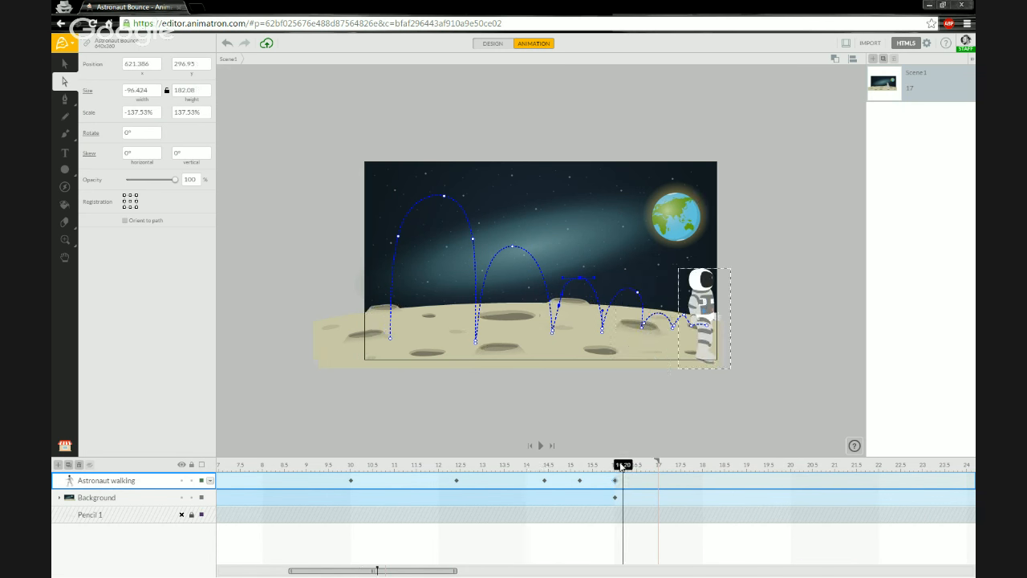
mouse_move(627, 467)
mouse_down()
mouse_move(927, 467)
mouse_move(615, 479)
mouse_up()
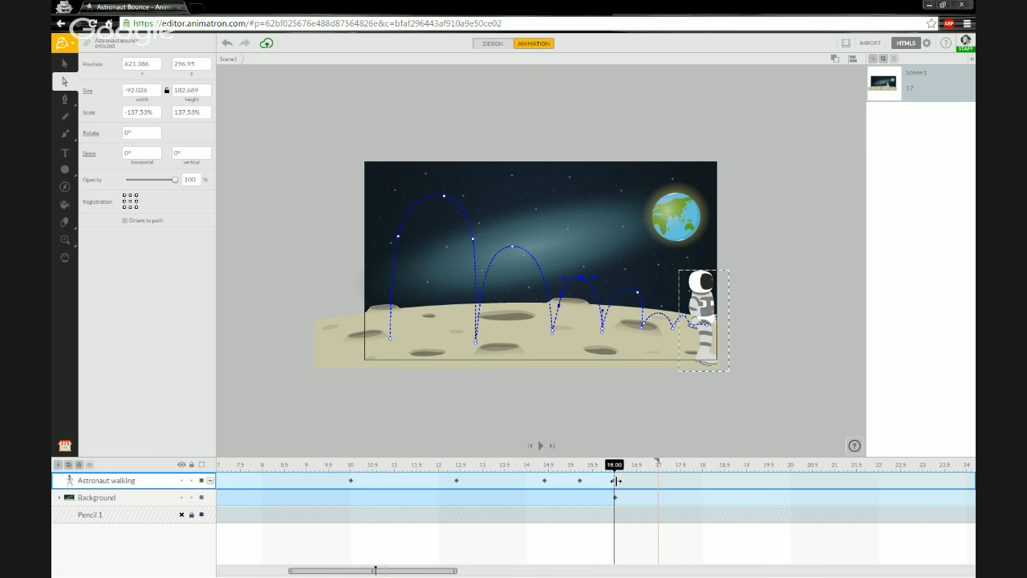
Set the astronaut's 16 s keyframe end action to Stop and scrub past 16 s to confirm.
right_click(616, 480)
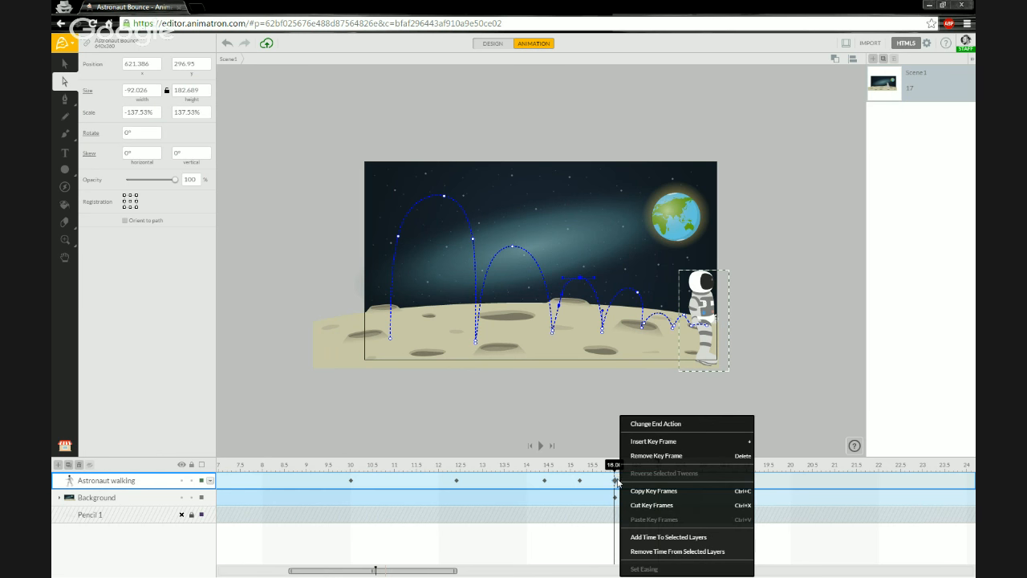
click(658, 426)
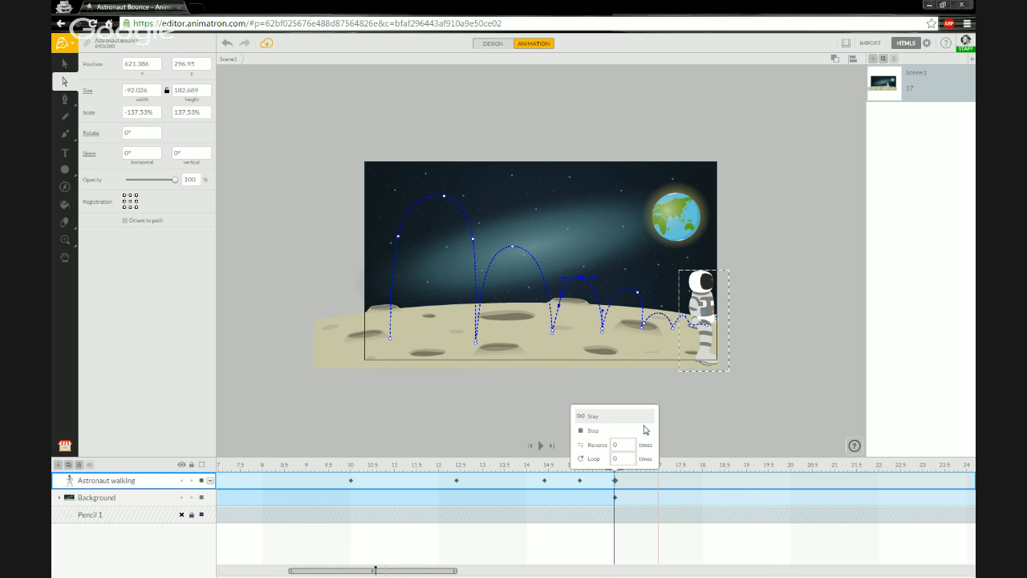
click(596, 433)
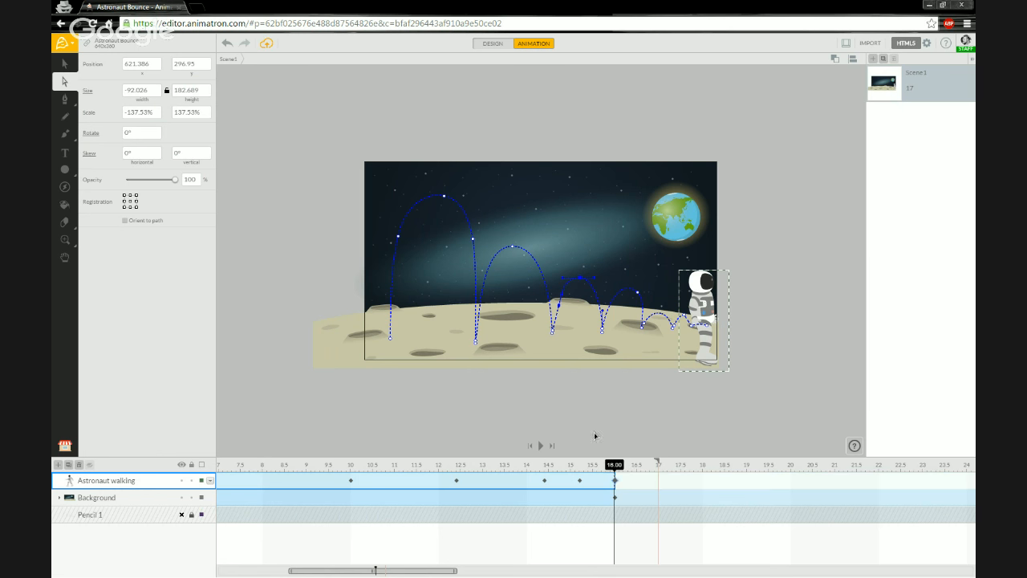
mouse_move(617, 465)
mouse_down()
mouse_move(700, 465)
mouse_move(572, 463)
mouse_move(654, 464)
mouse_move(629, 464)
mouse_up()
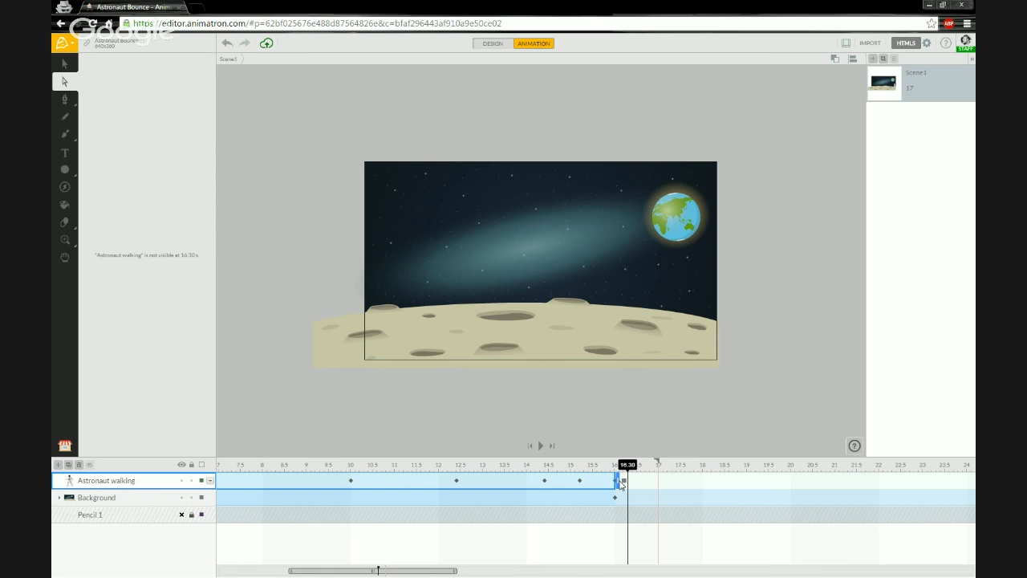
click(618, 480)
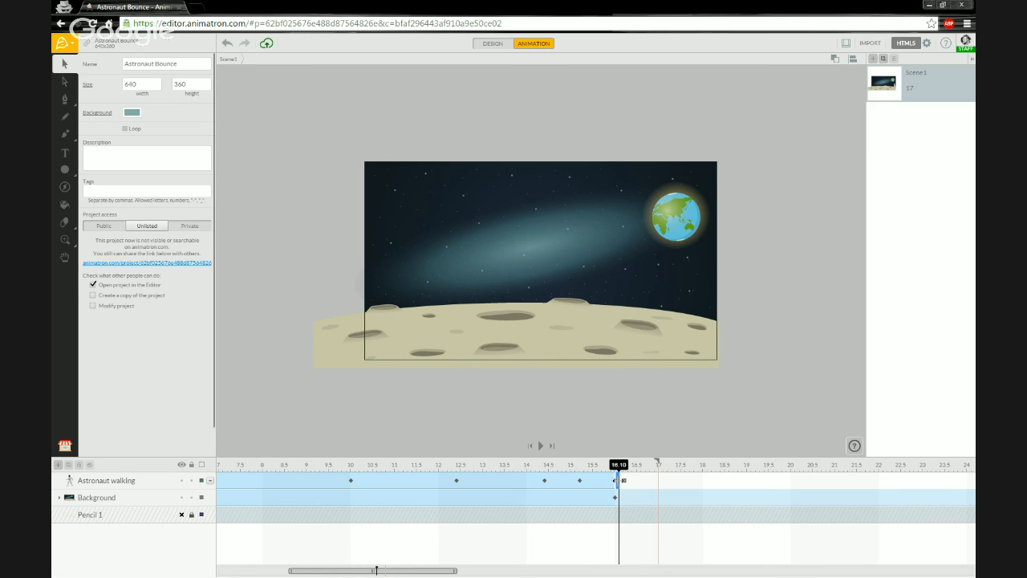
Stretch the Astronaut walking keyframes so they end at 22 seconds instead of 16.
drag(617, 480, 878, 477)
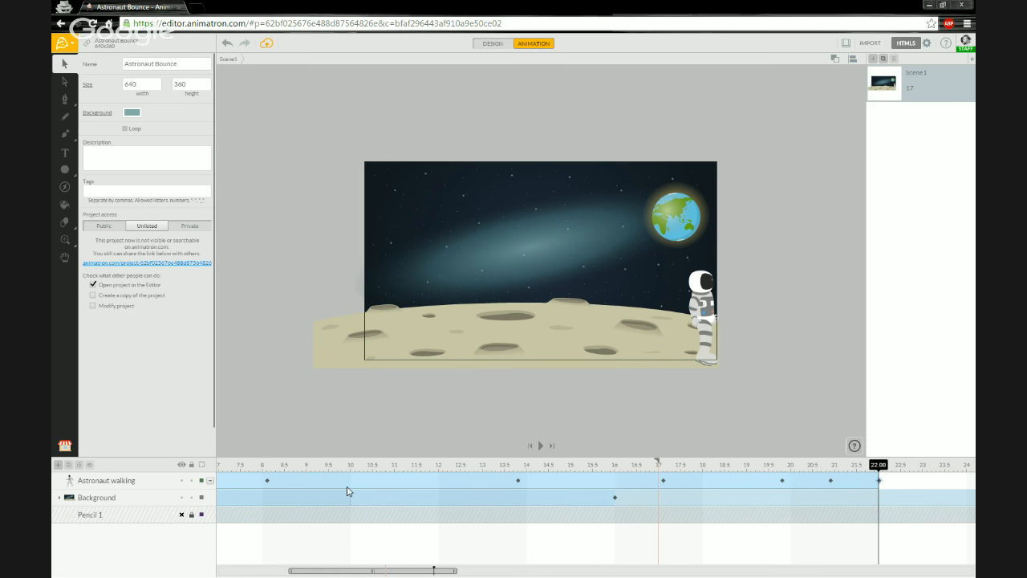
drag(373, 573, 271, 575)
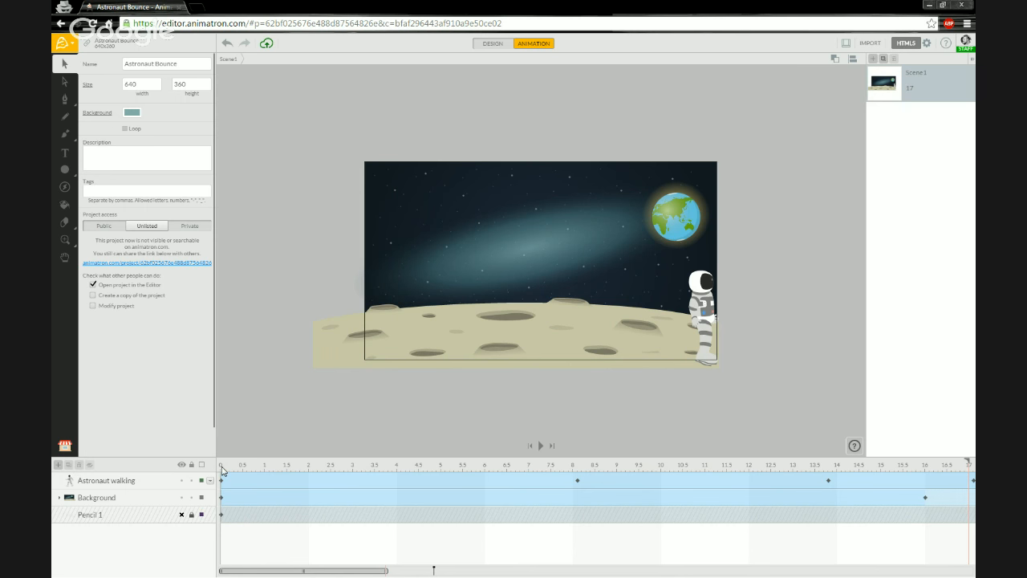
click(222, 470)
key(space)
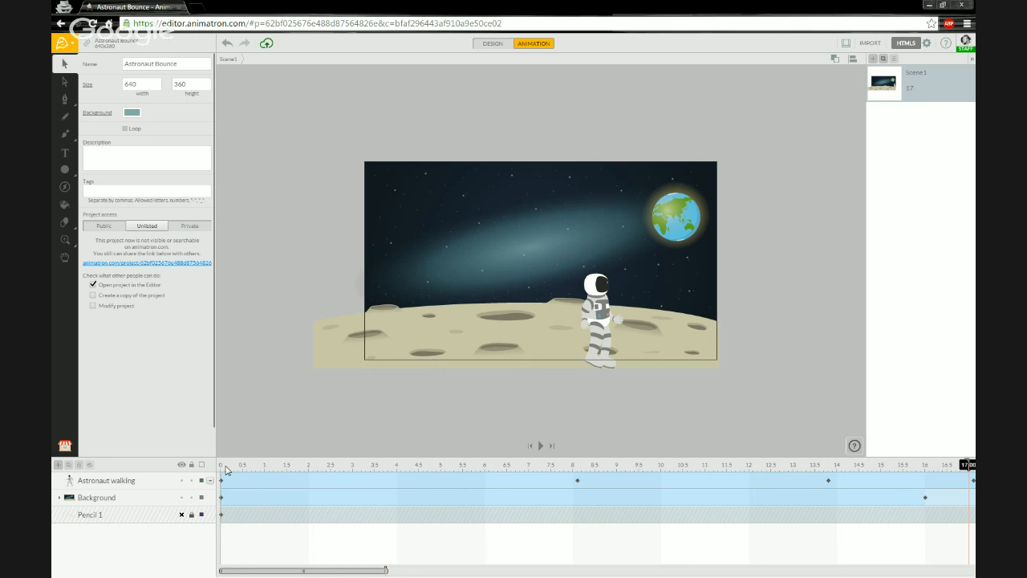
drag(310, 571, 379, 572)
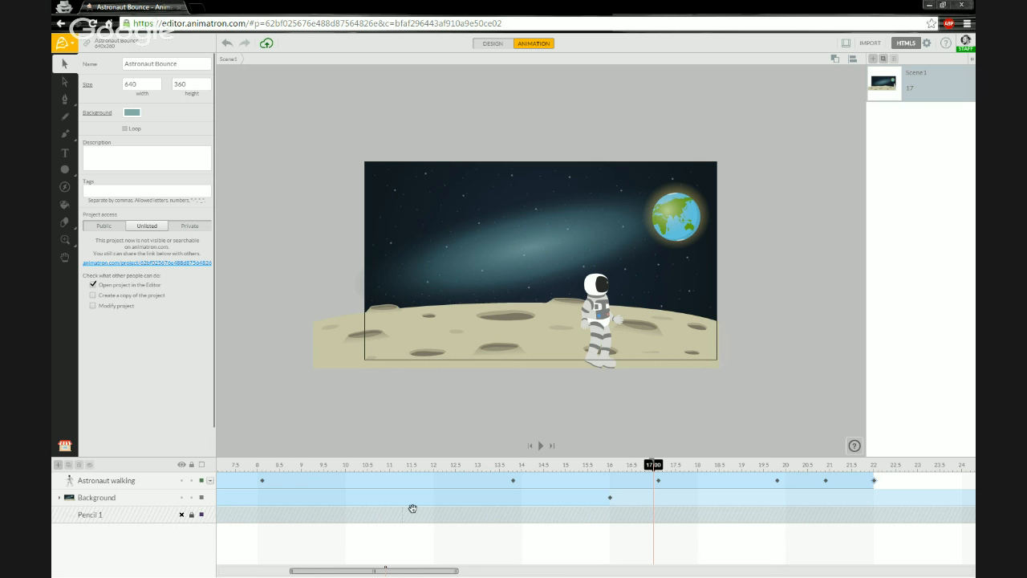
Show the Pencil 1 bounce path above Background and preview the walk between 16 and 20 seconds.
click(126, 524)
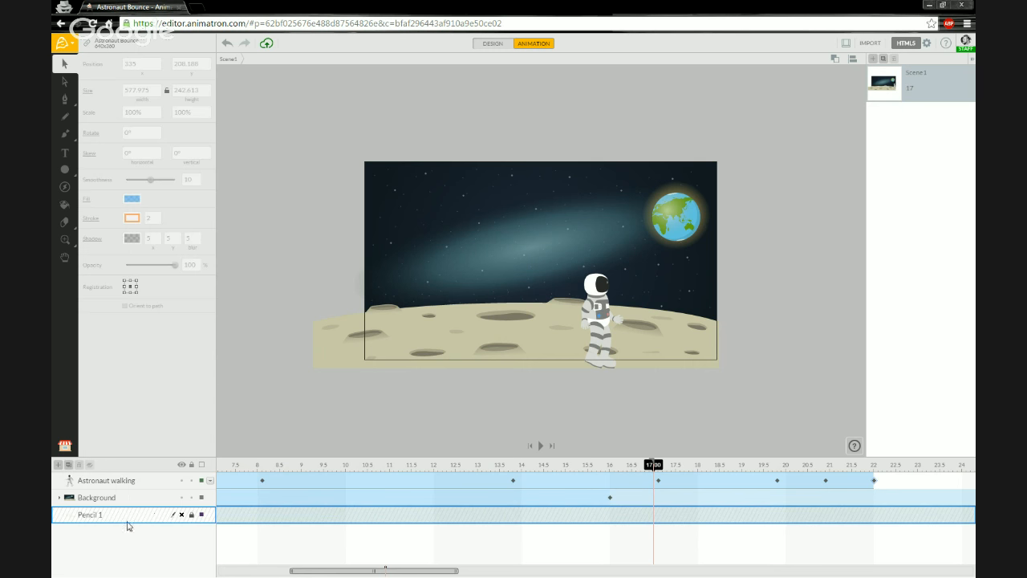
click(182, 516)
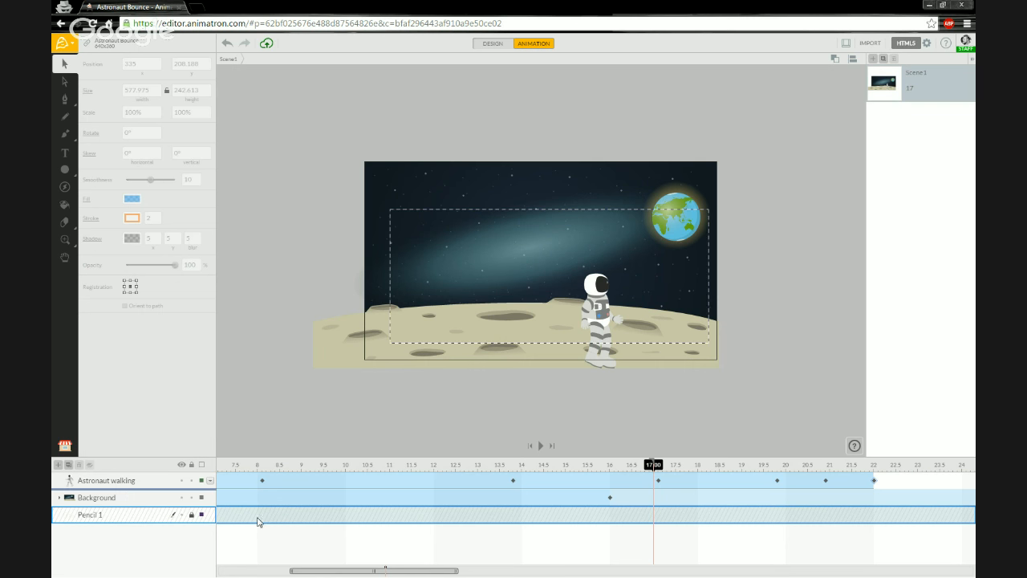
drag(257, 522, 257, 496)
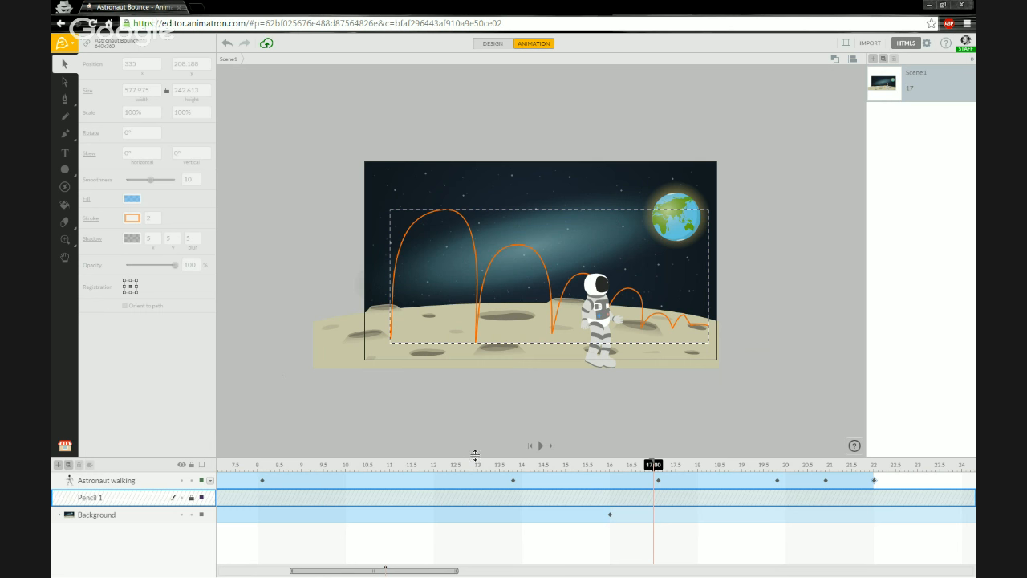
drag(650, 470, 189, 467)
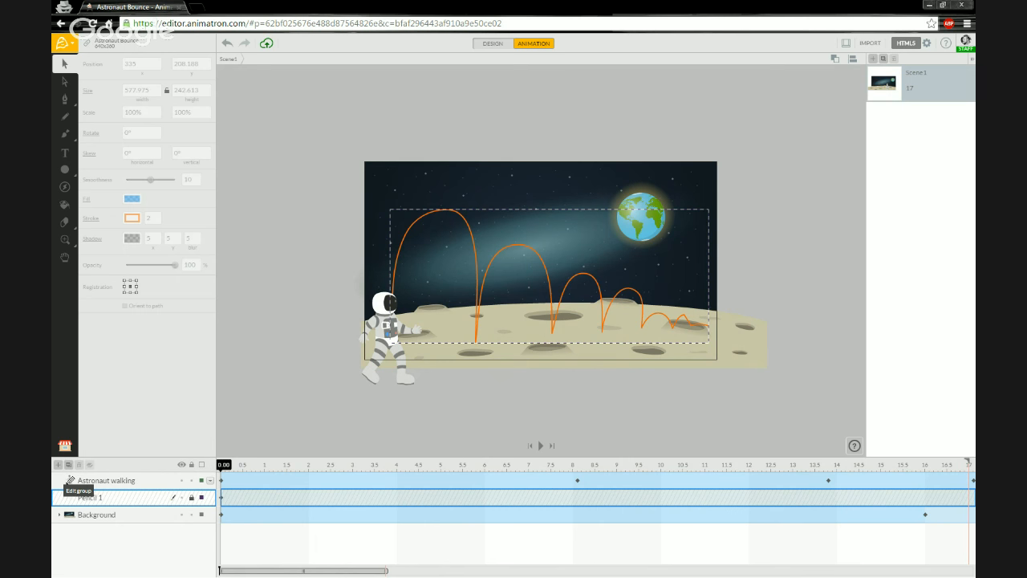
Hide Pencil 1's orange paths and preview the bouncing walk up to 8.5 seconds.
click(314, 379)
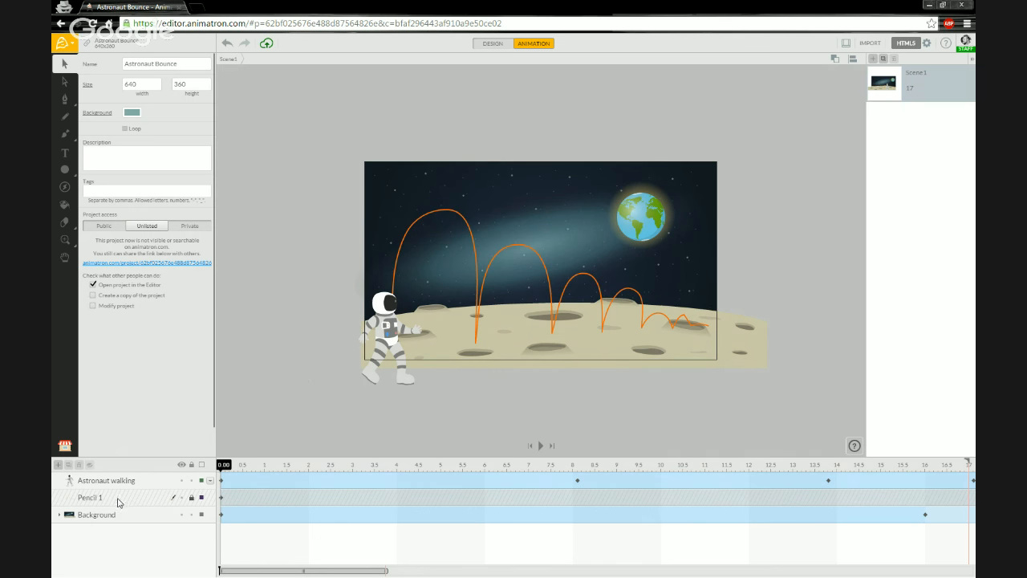
click(182, 501)
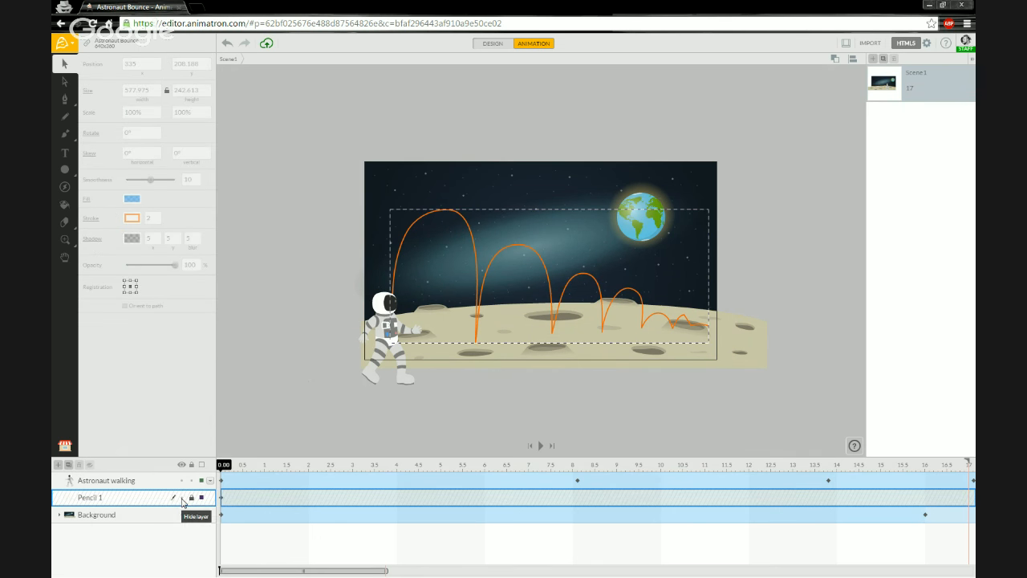
click(183, 499)
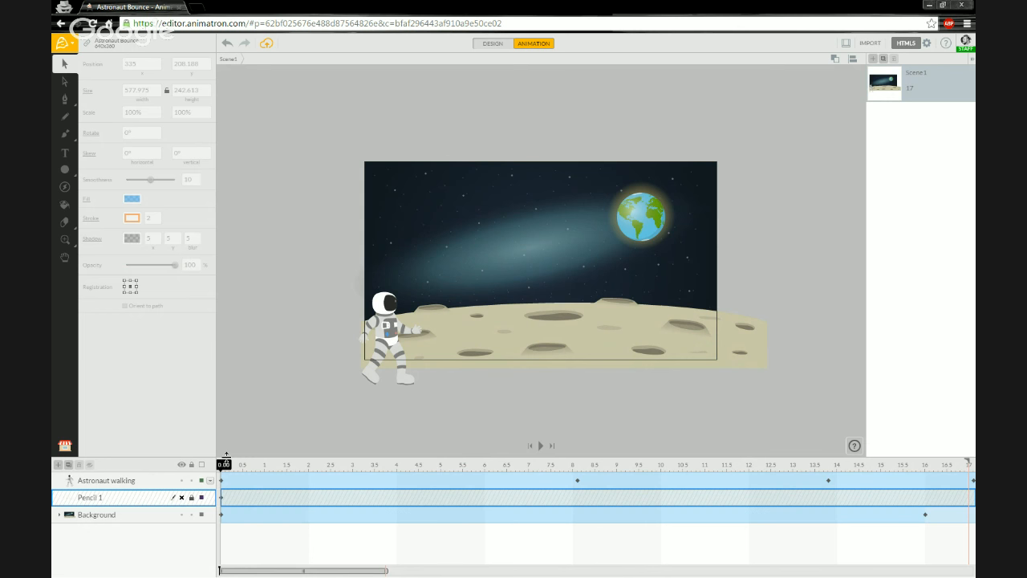
click(258, 351)
mouse_move(226, 472)
mouse_down()
mouse_move(839, 470)
mouse_move(221, 473)
mouse_up()
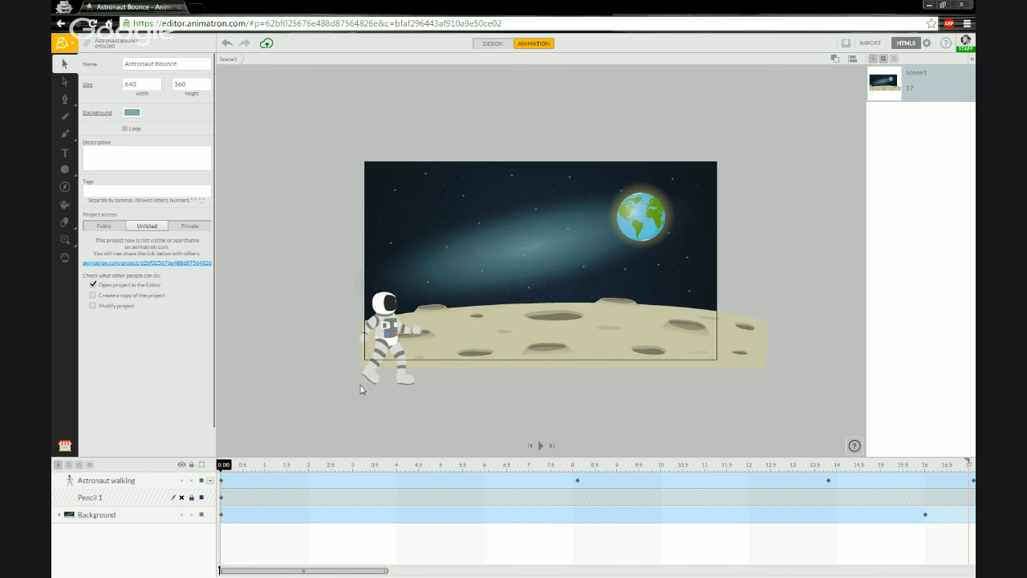
Check the astronaut's first jump, then undo the stretch so its walk ends at 16 seconds.
click(393, 335)
right_click(392, 336)
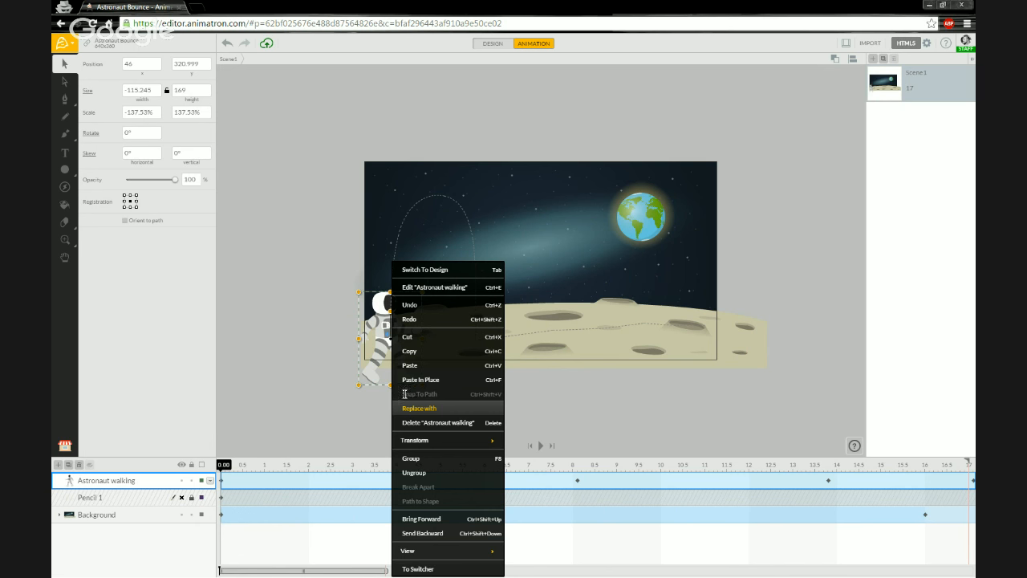
click(330, 391)
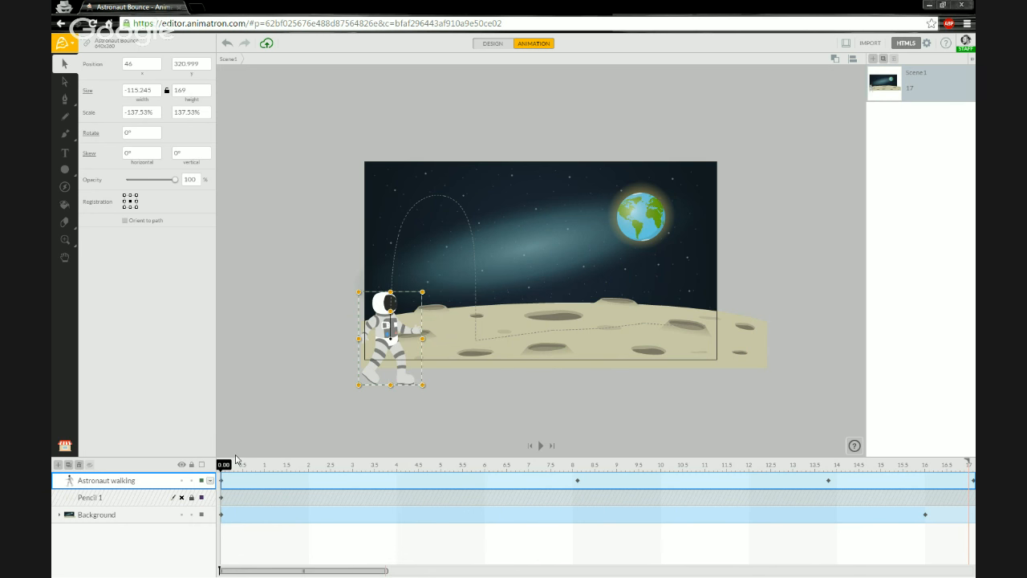
drag(228, 467, 392, 467)
drag(490, 470, 213, 466)
key(ctrl+z)
key(ctrl+z)
key(ctrl+z)
key(ctrl+z)
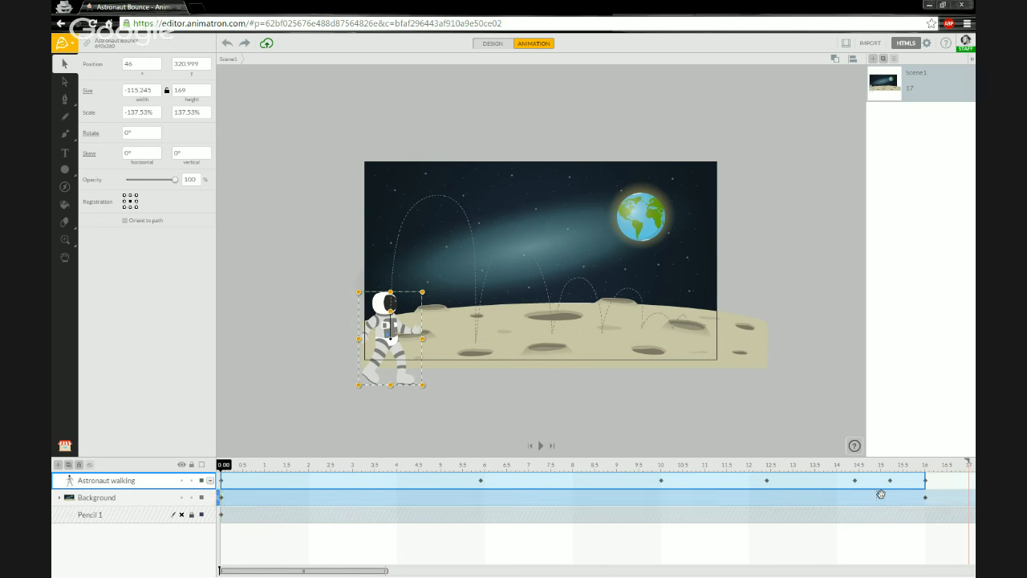
mouse_move(966, 470)
mouse_down()
mouse_move(969, 479)
mouse_move(924, 475)
mouse_up()
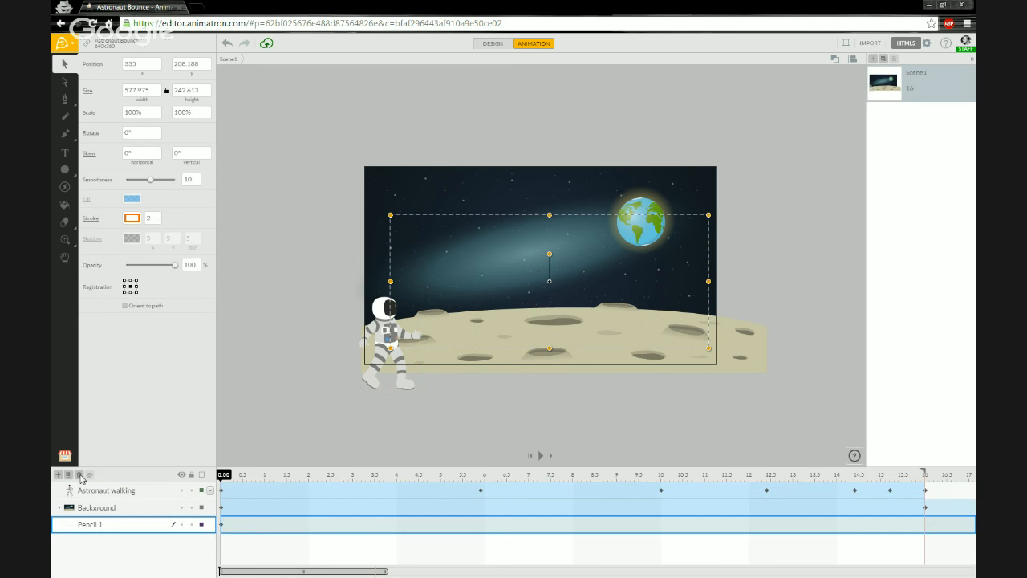
Lock and hide the old Pencil 1 layer.
click(191, 525)
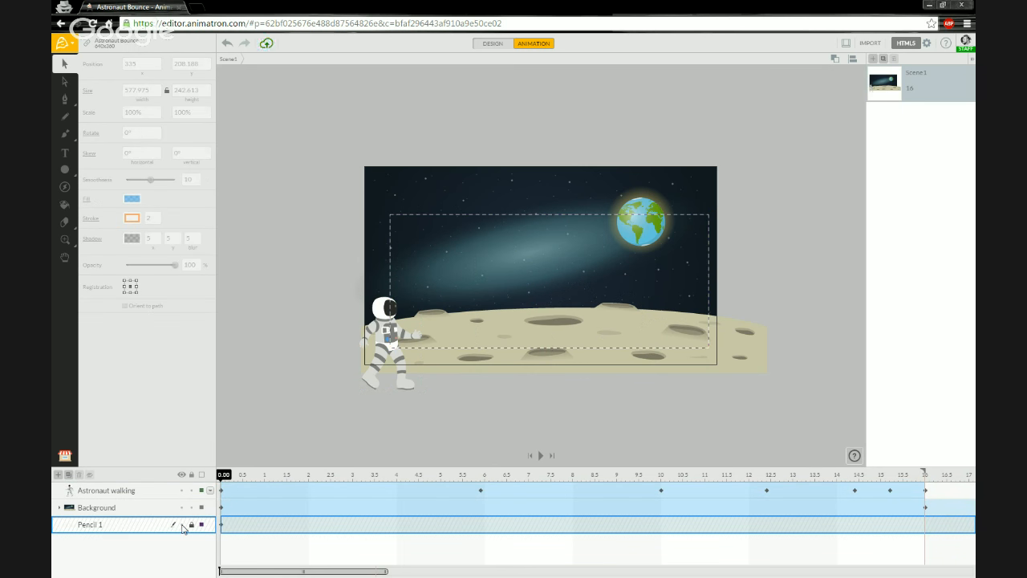
click(182, 525)
click(295, 373)
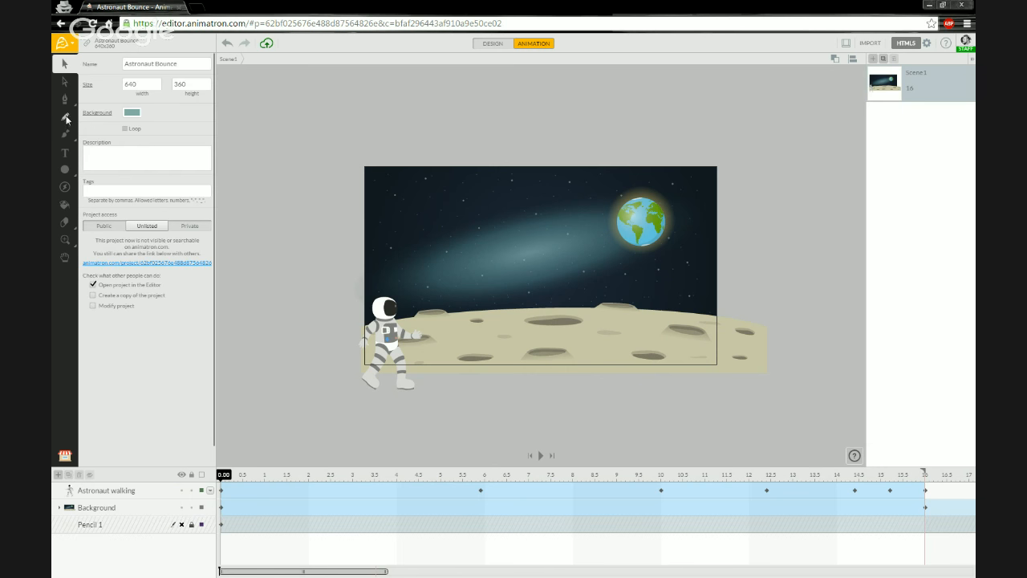
Draw an orange looping Pencil 2 path around Earth and place it above Background.
click(65, 117)
mouse_move(432, 212)
mouse_down()
mouse_move(646, 242)
mouse_move(635, 263)
mouse_move(467, 259)
mouse_move(403, 273)
mouse_move(676, 330)
mouse_up()
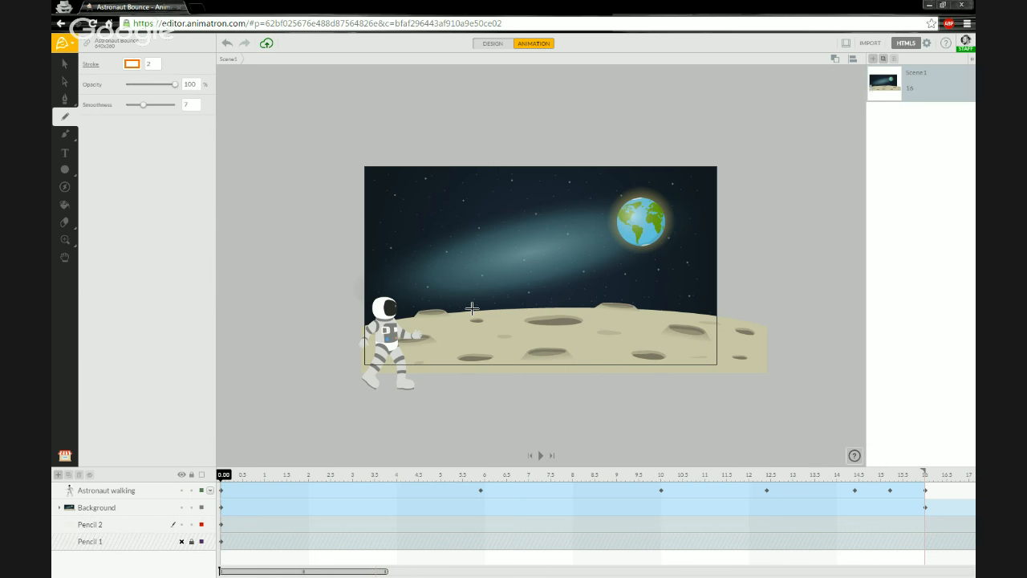
drag(118, 527, 128, 506)
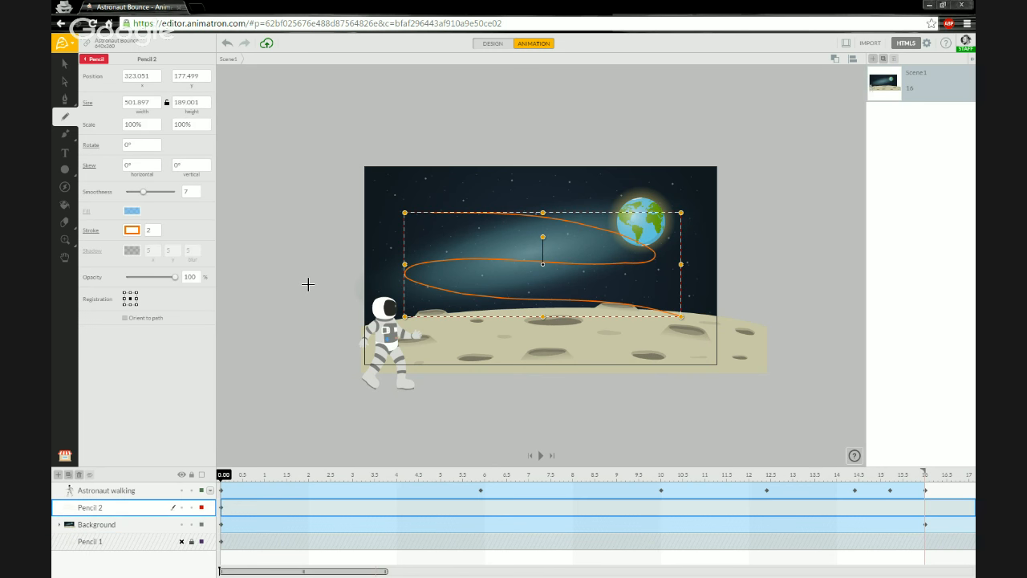
click(68, 454)
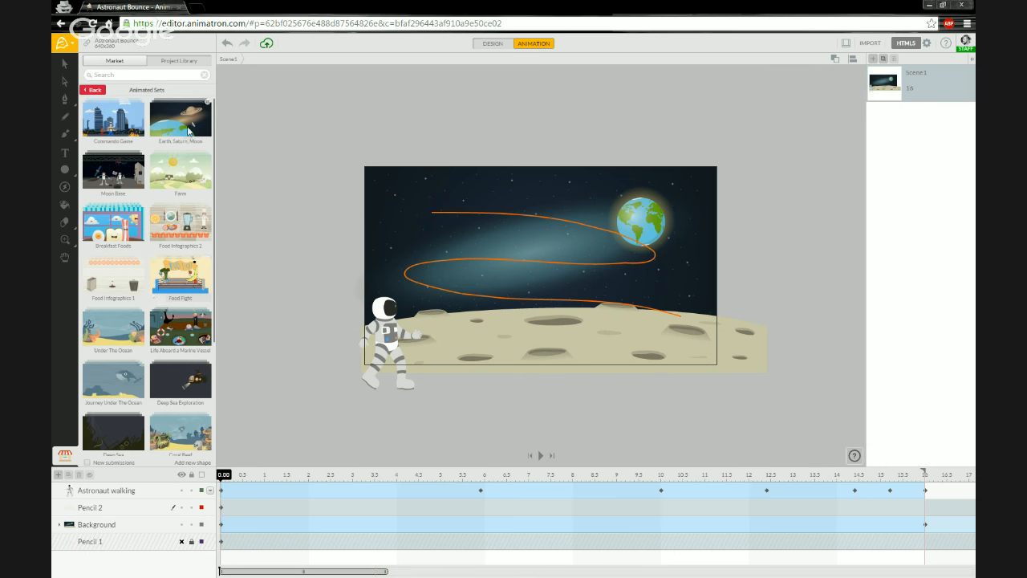
Drop the Red Rocket from the Earth, Saturn, Moon set onto the sky's top-left.
click(187, 128)
drag(193, 370, 398, 227)
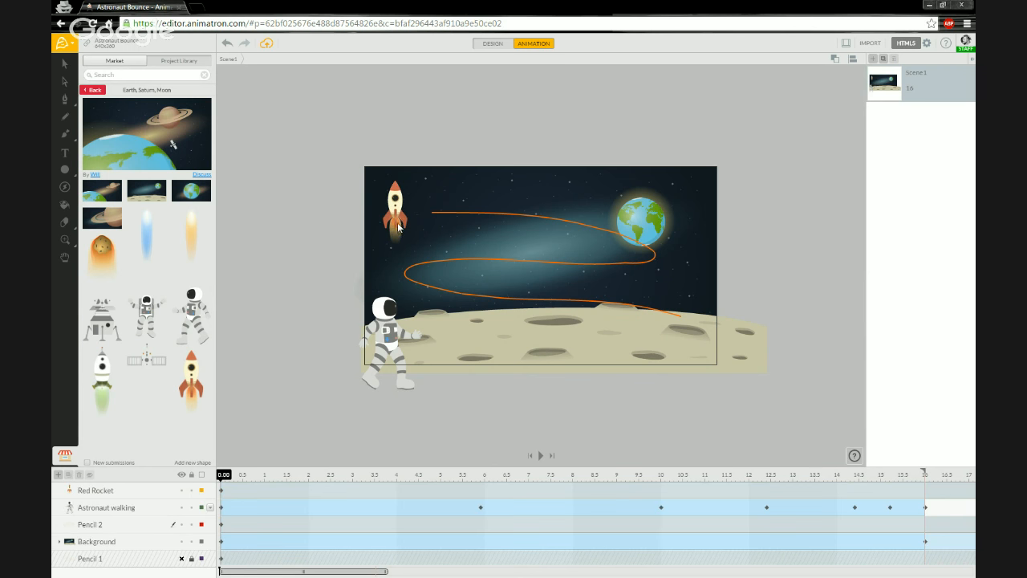
click(448, 215)
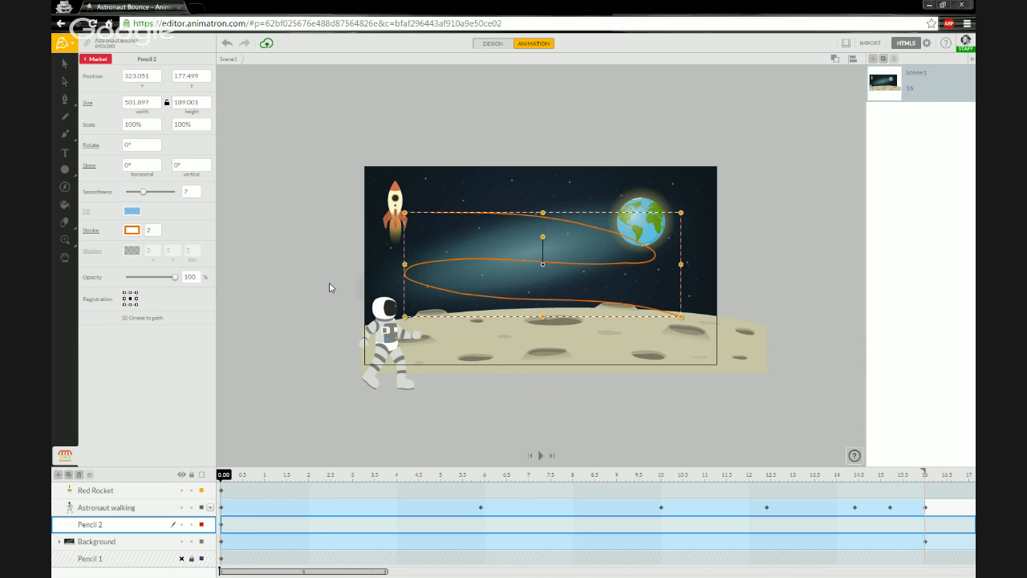
Snap the Red Rocket onto the orange Pencil 2 path and preview its travel.
click(394, 210)
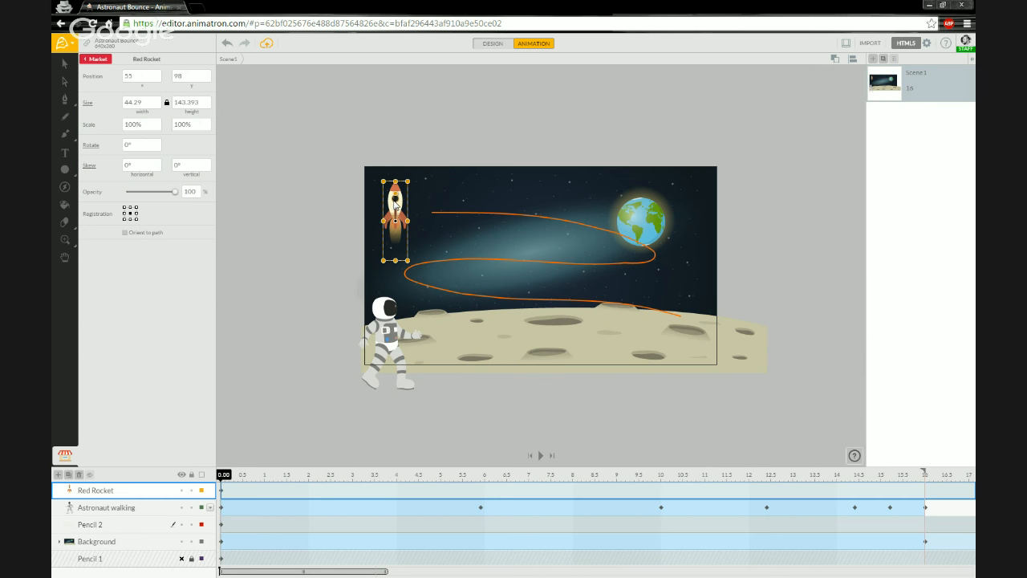
right_click(394, 205)
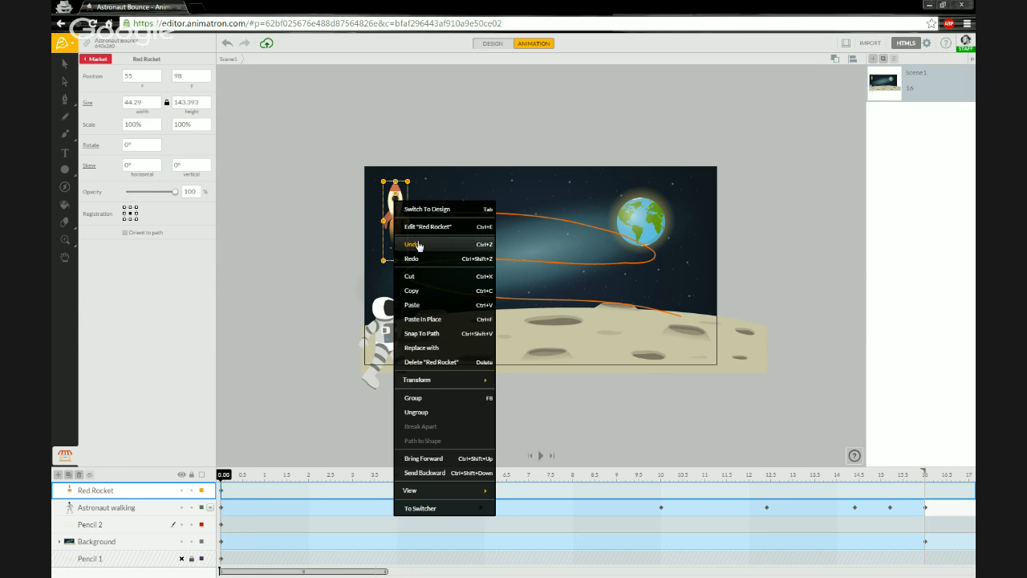
click(431, 334)
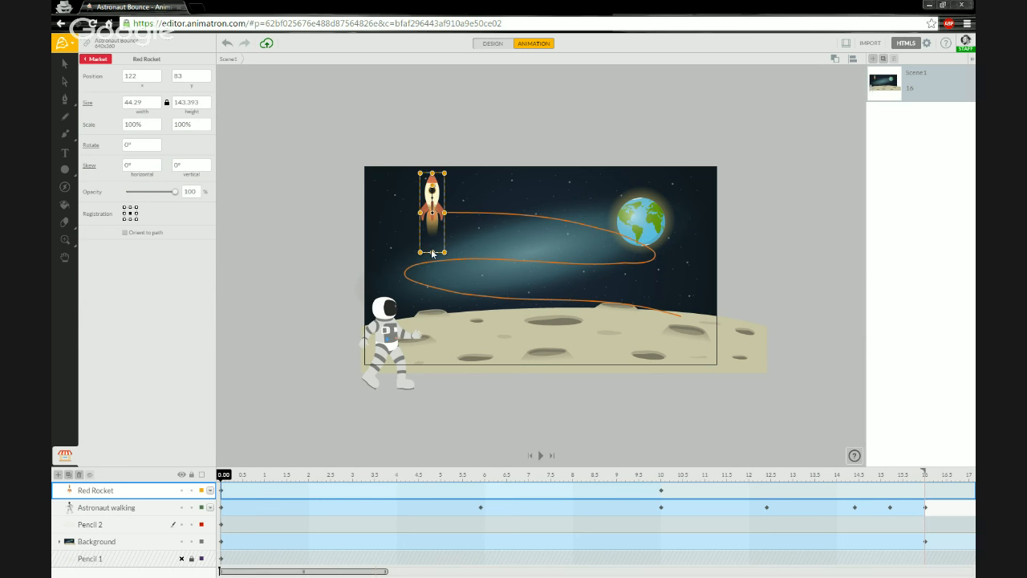
drag(223, 475, 198, 456)
Rotate the Red Rocket to 89° in DESIGN mode so it lies sideways along the path.
drag(226, 479, 212, 478)
drag(438, 191, 456, 217)
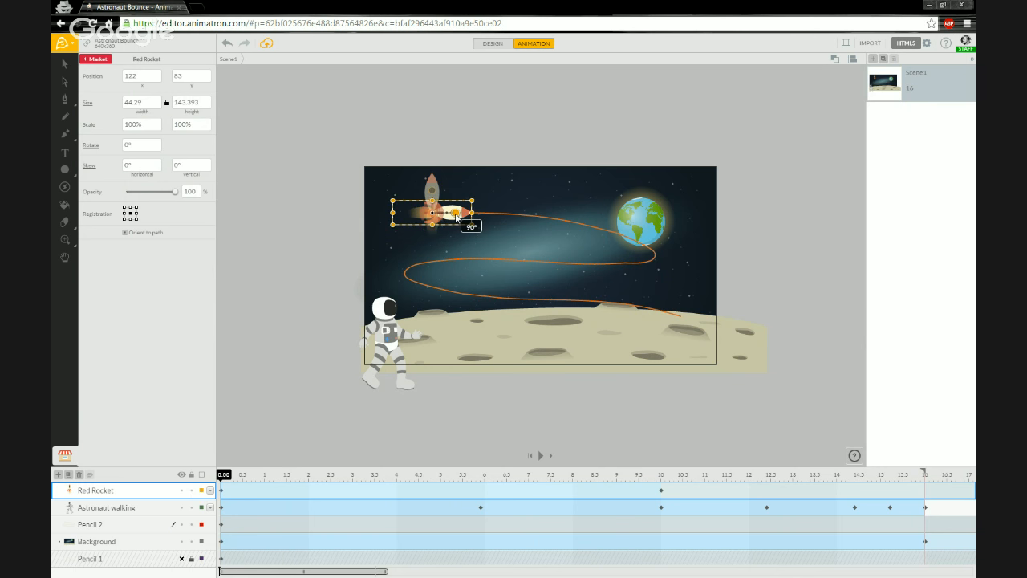
drag(223, 477, 202, 481)
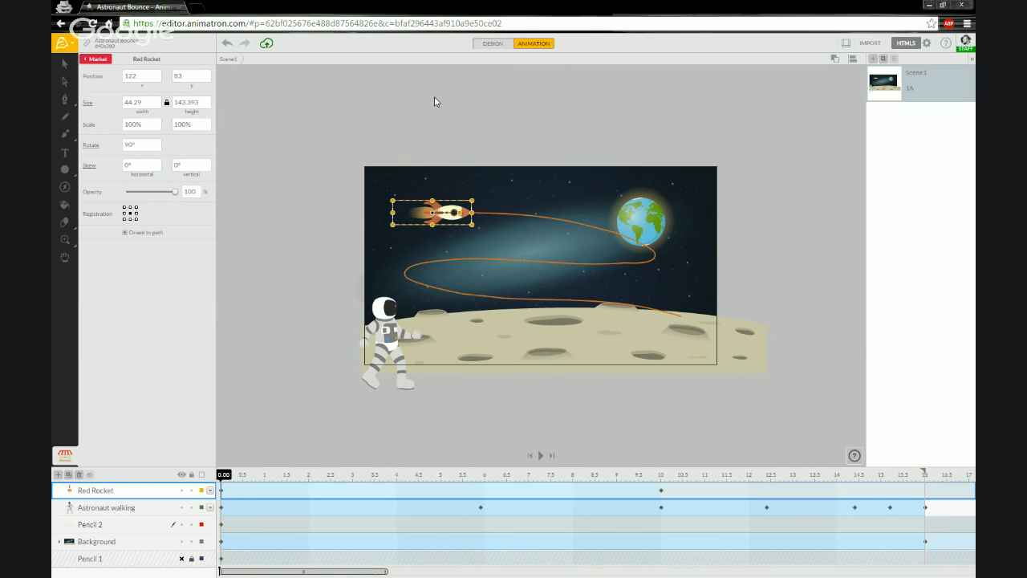
key(ctrl+z)
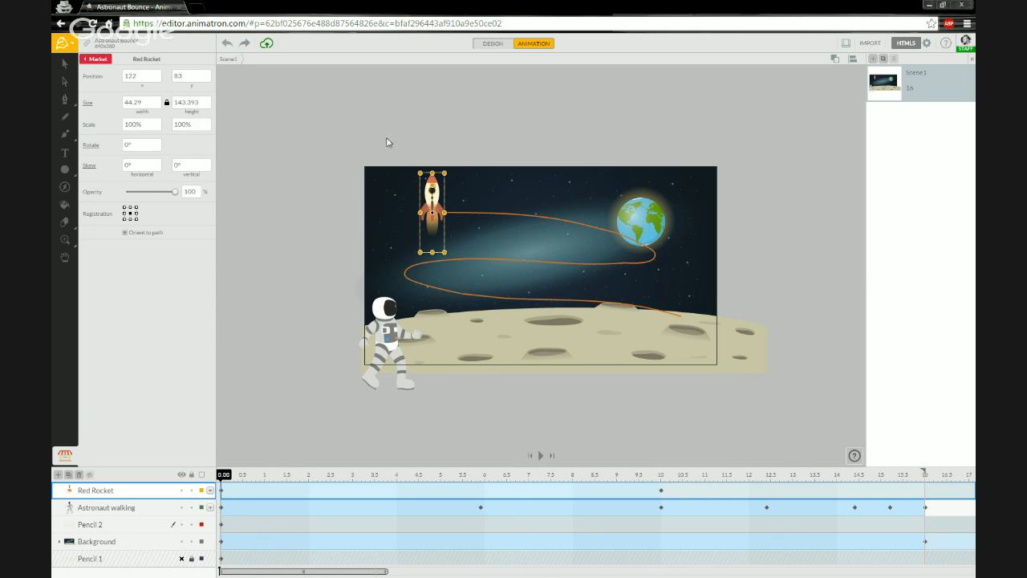
click(494, 45)
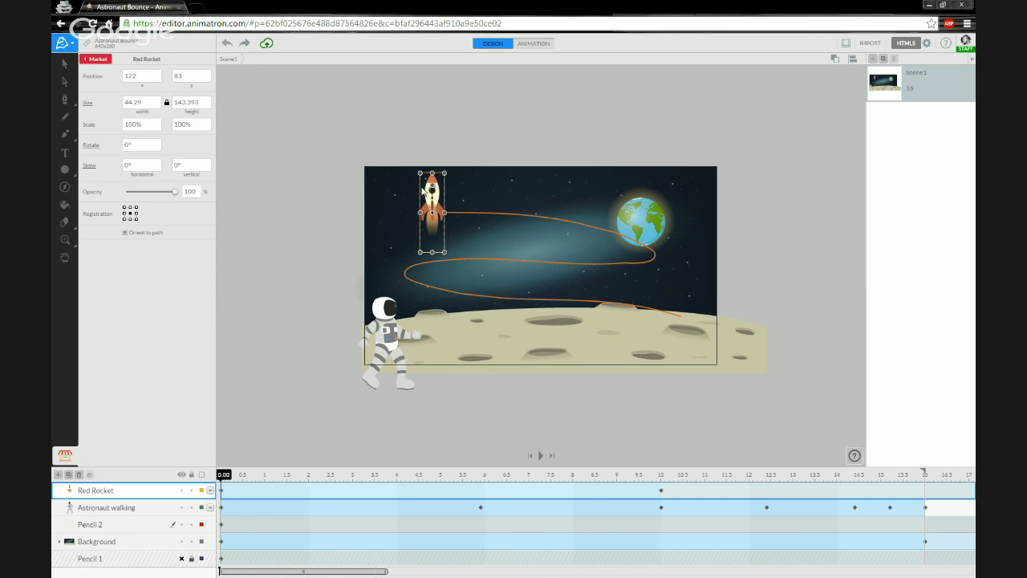
drag(434, 189, 455, 216)
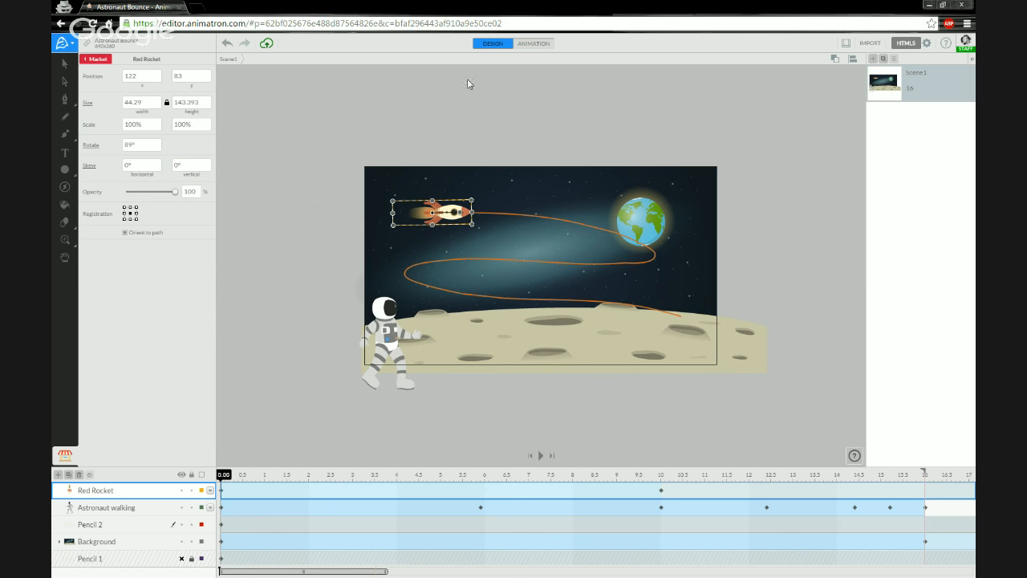
Return to ANIMATION mode, check the rocket at 2.00, and go back to 0.00 with 89° kept.
click(520, 47)
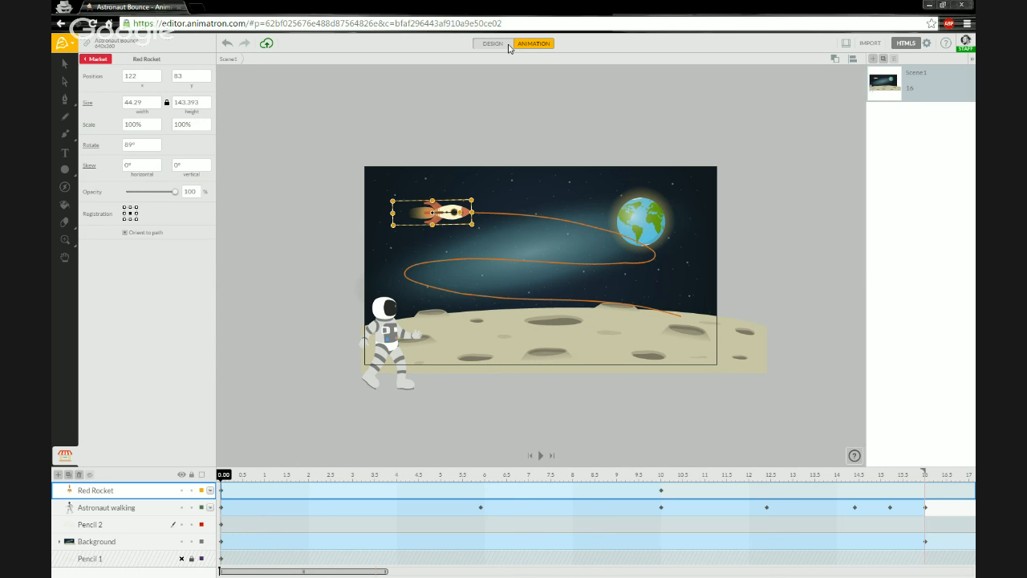
click(509, 47)
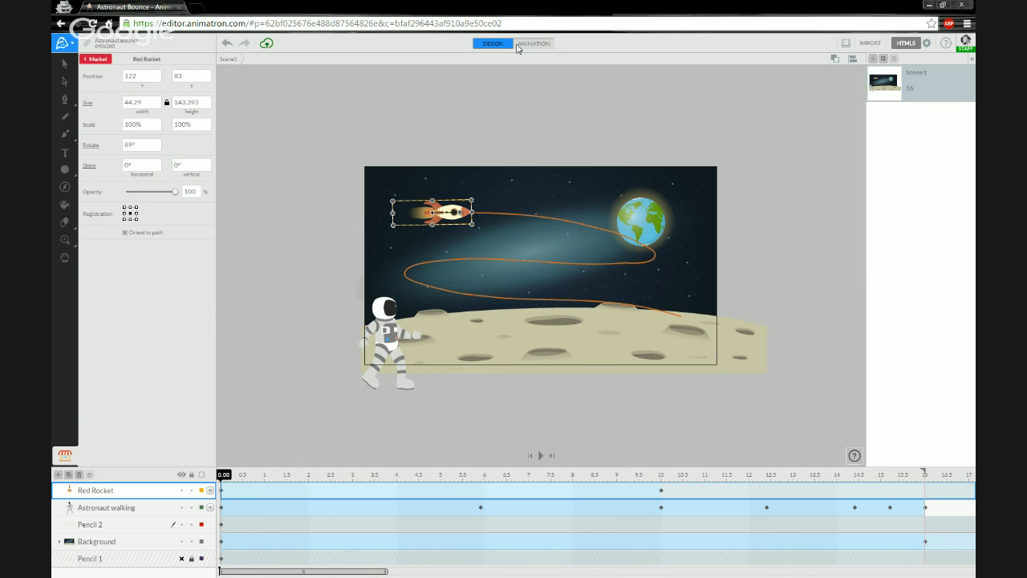
click(519, 47)
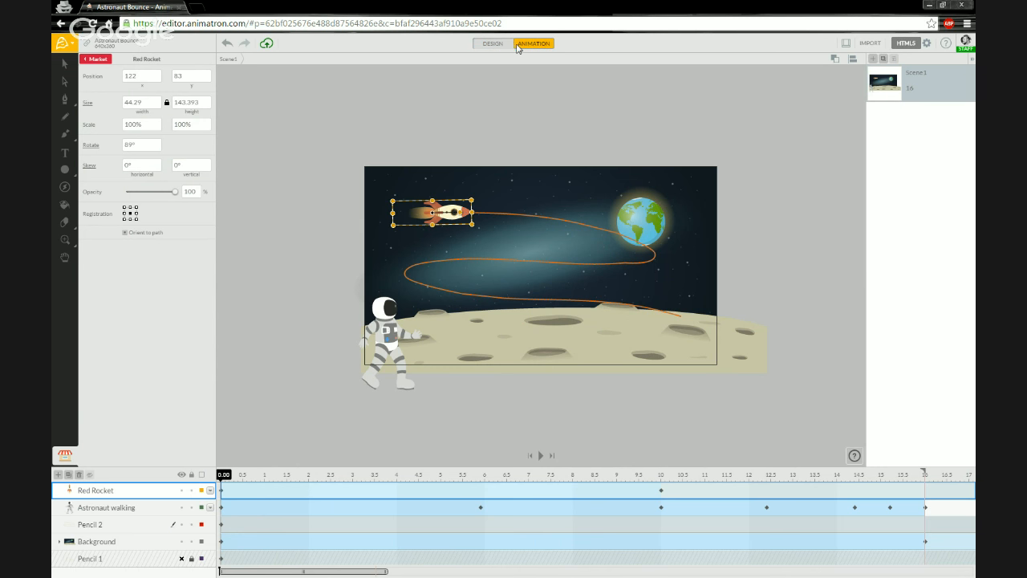
click(312, 479)
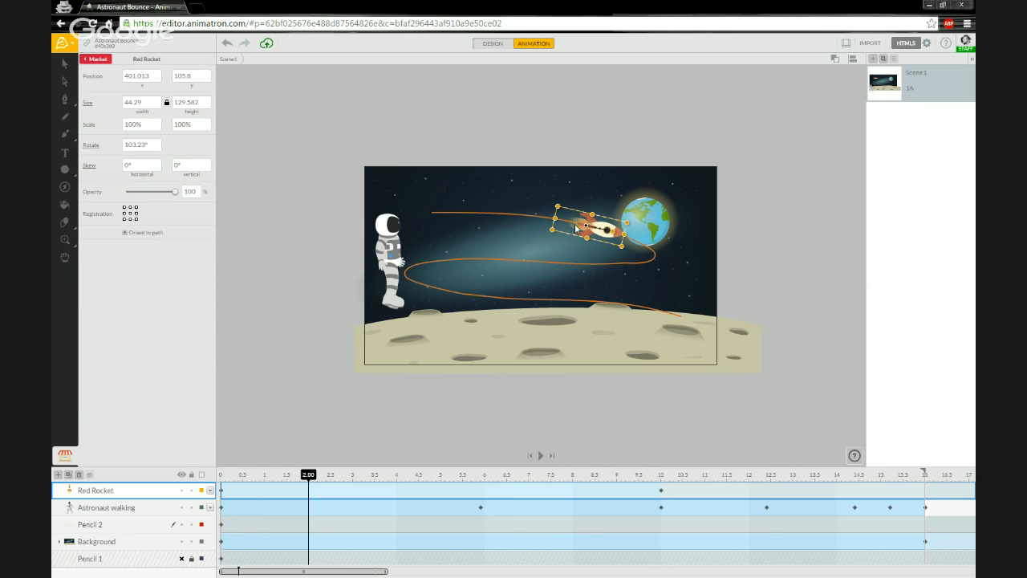
drag(604, 234, 610, 218)
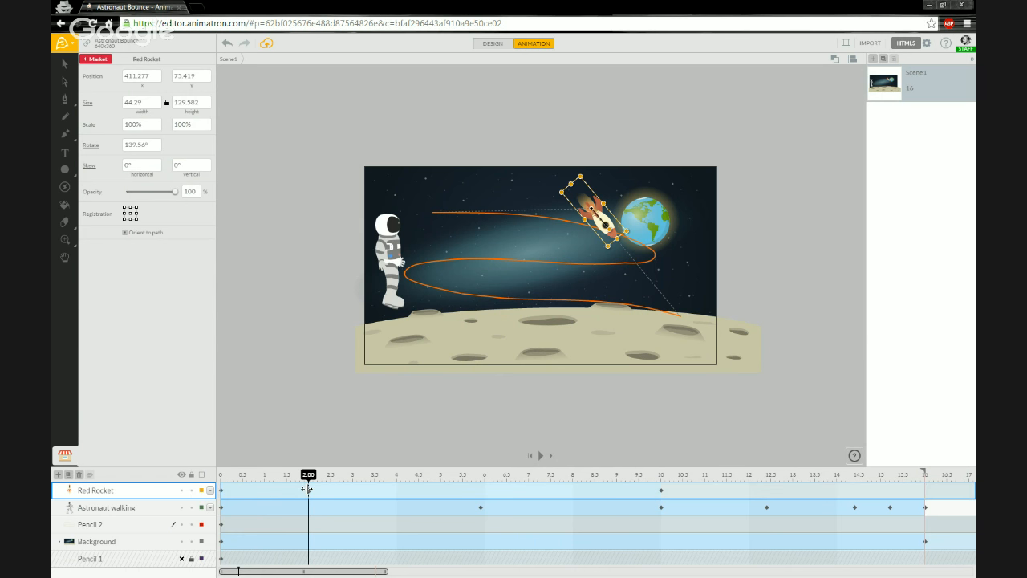
key(ctrl+z)
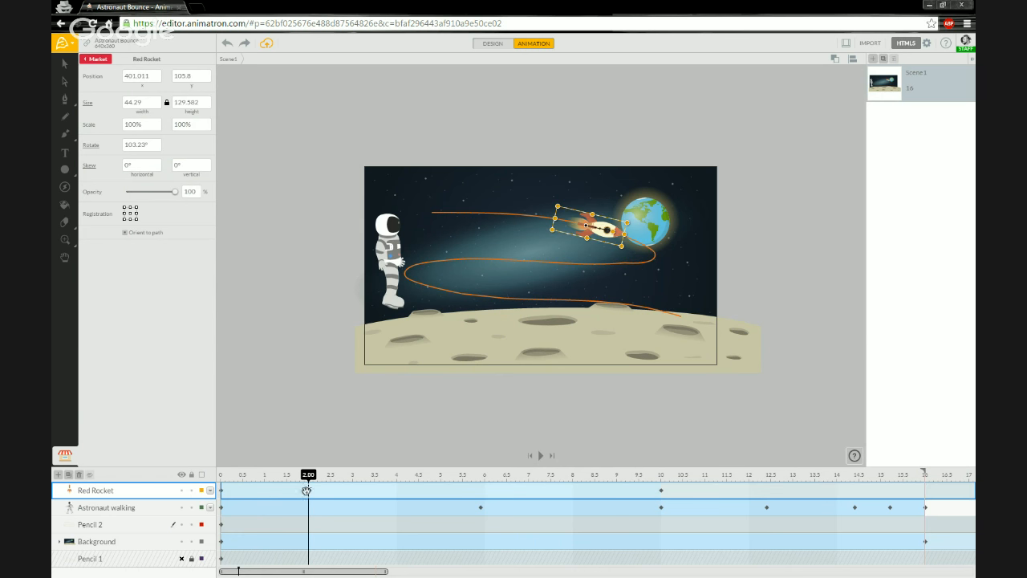
click(222, 478)
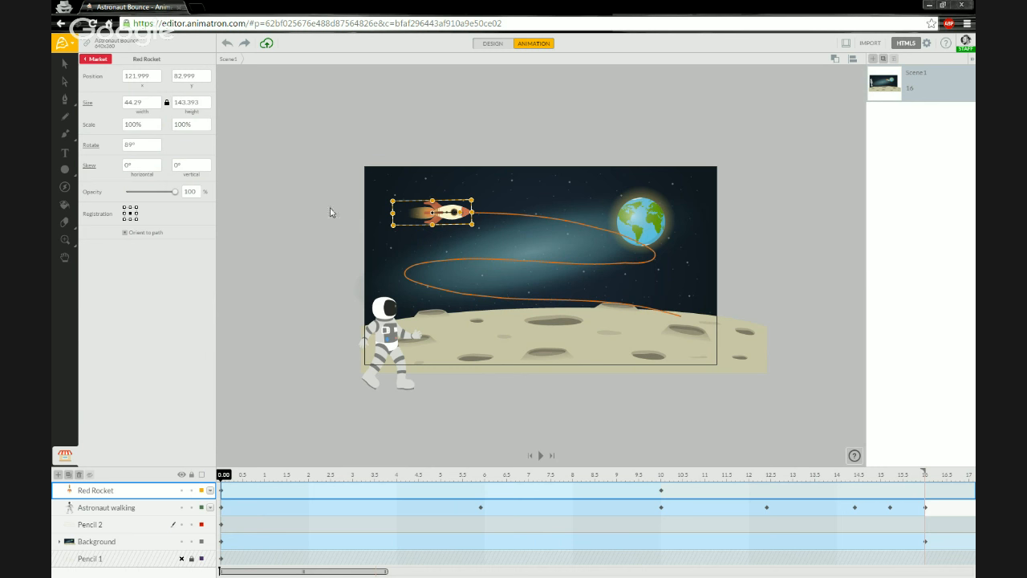
Try rocket rotations of about 87° and 59°, previewing the motion up to 4 seconds.
click(504, 44)
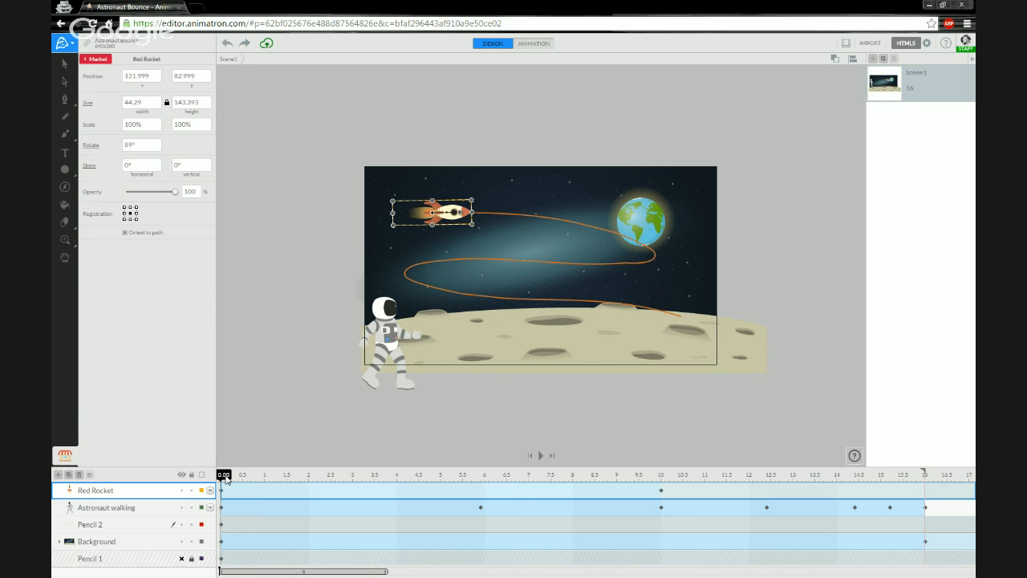
drag(463, 222, 440, 218)
mouse_move(230, 479)
mouse_down()
mouse_move(673, 468)
mouse_move(216, 472)
mouse_up()
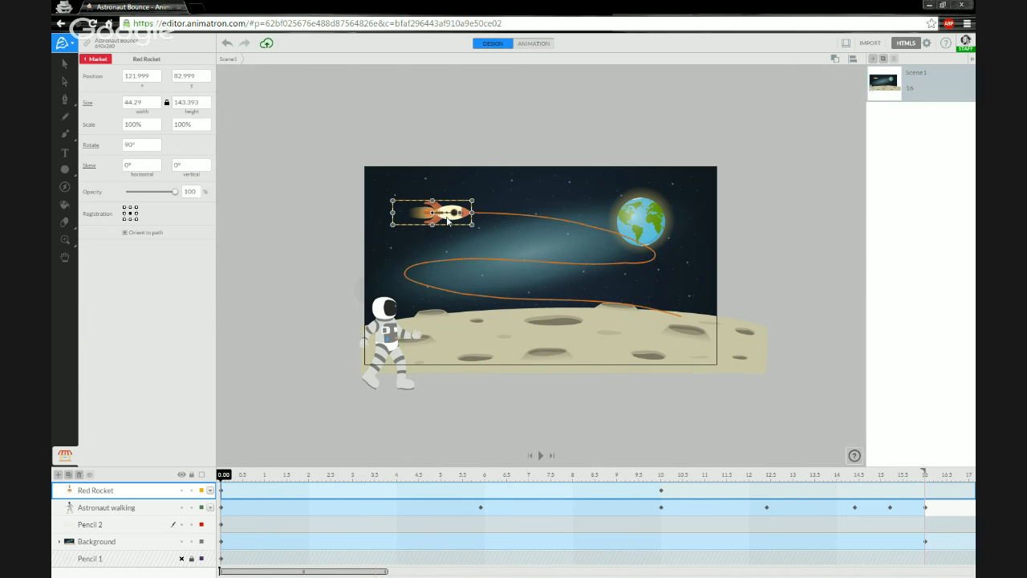
click(523, 45)
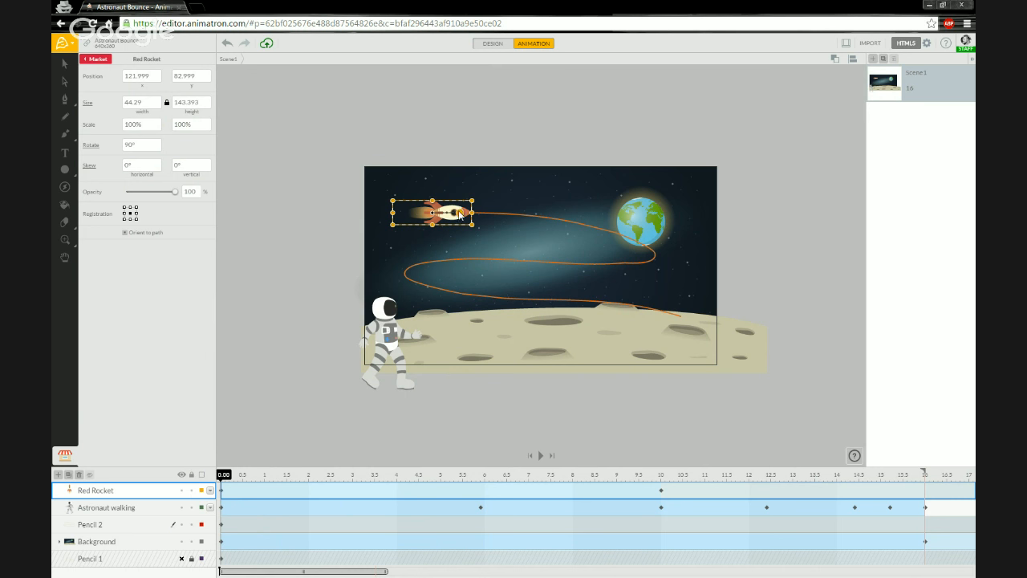
drag(464, 215, 464, 199)
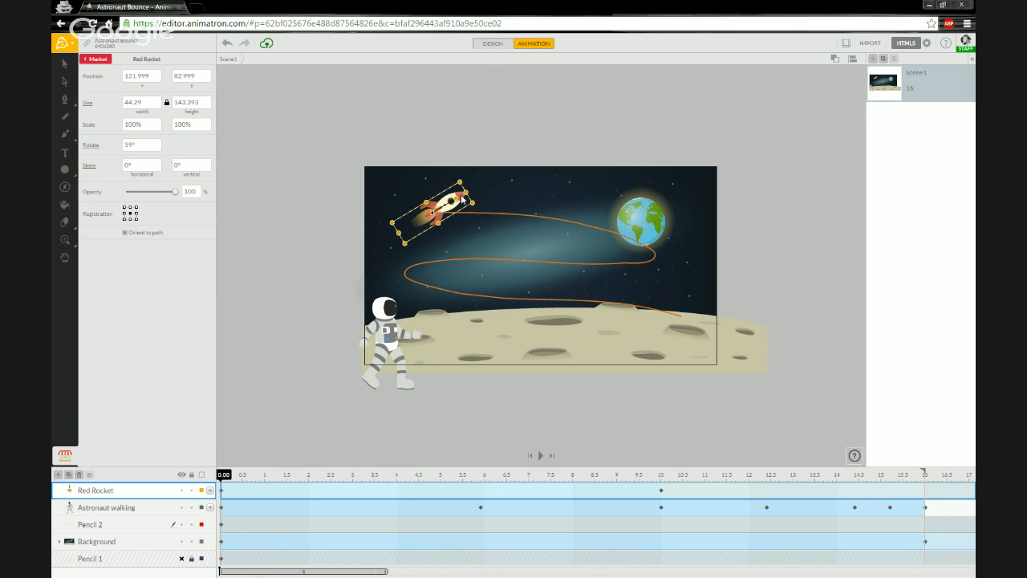
drag(226, 477, 160, 479)
Set the rocket's rotation to exactly 90° in DESIGN mode so it lies level.
click(506, 52)
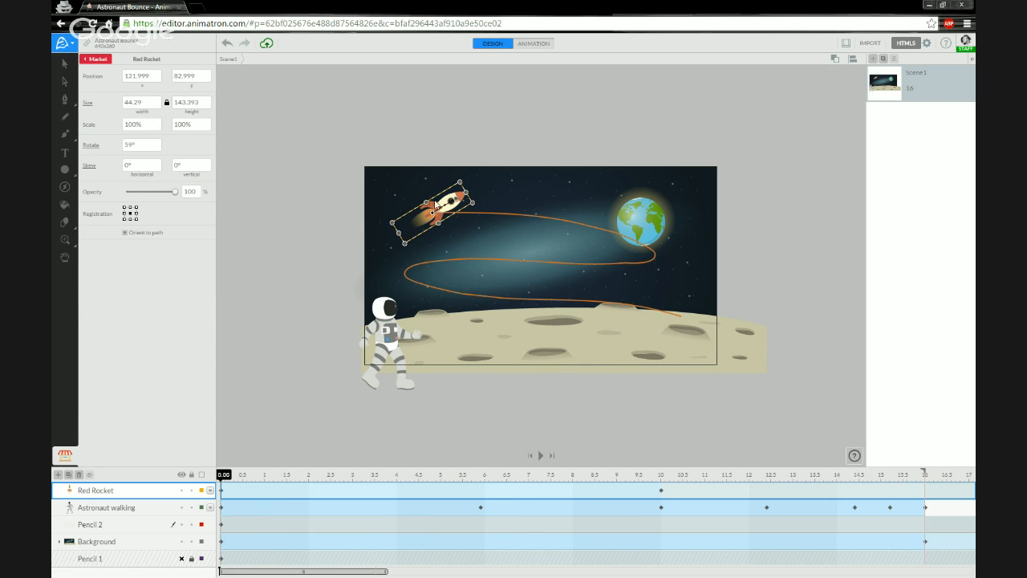
drag(457, 201, 459, 217)
drag(225, 478, 204, 478)
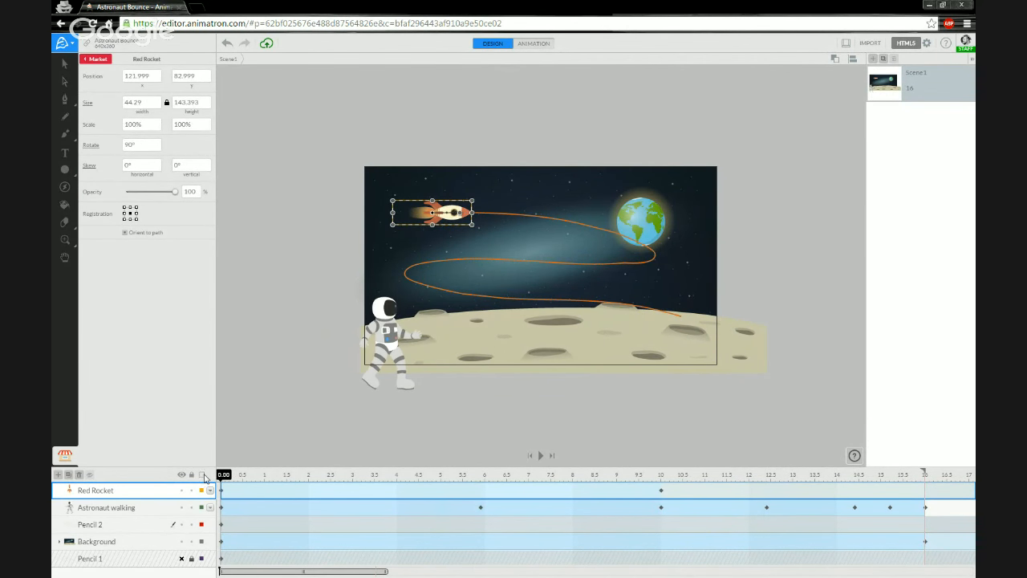
Hide the Astronaut walking and Pencil 2 layers so only the rocket remains visible.
click(293, 205)
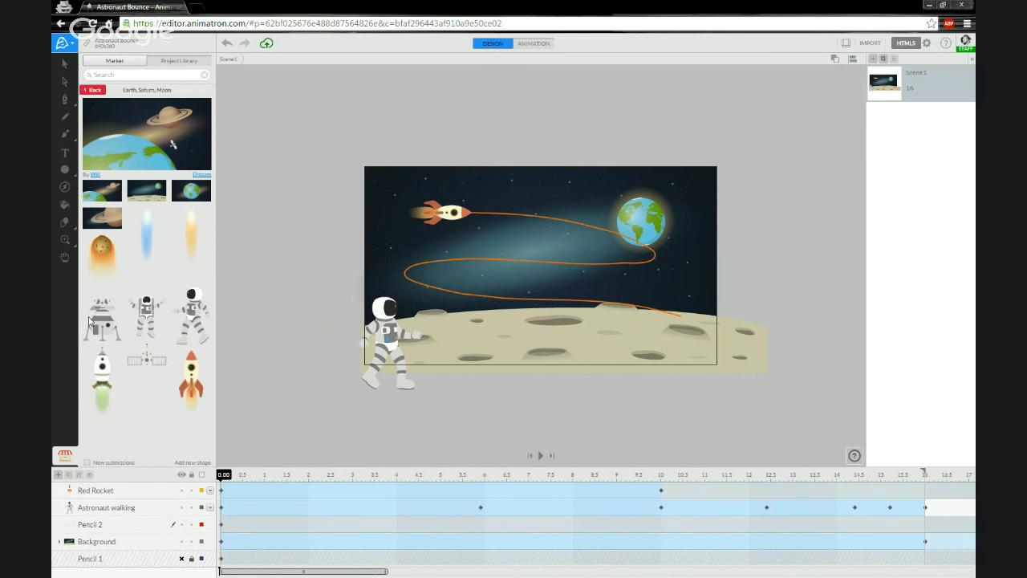
click(181, 508)
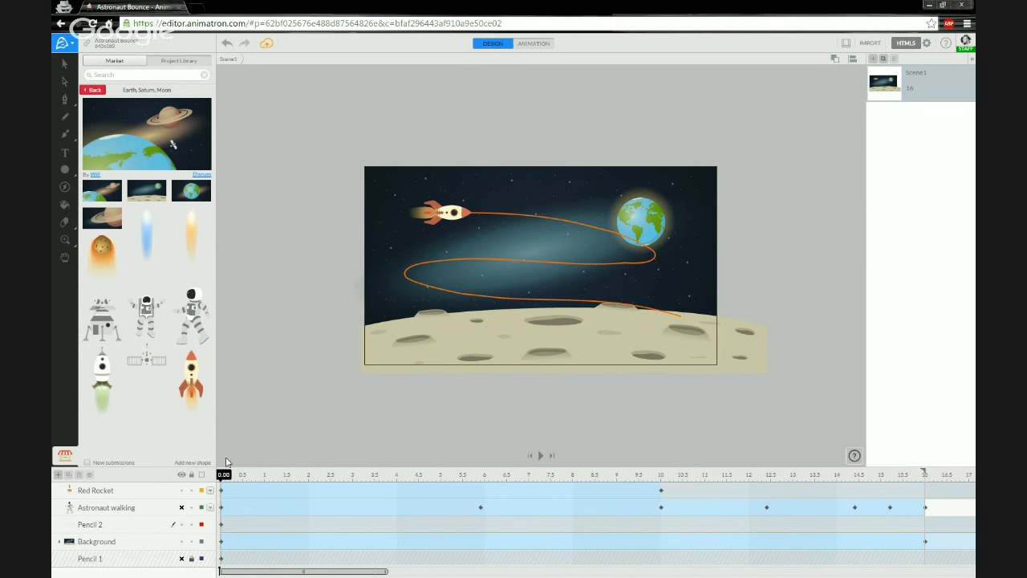
click(181, 526)
Preview the animation, pause it at 14 seconds, then rewind to the start.
key(space)
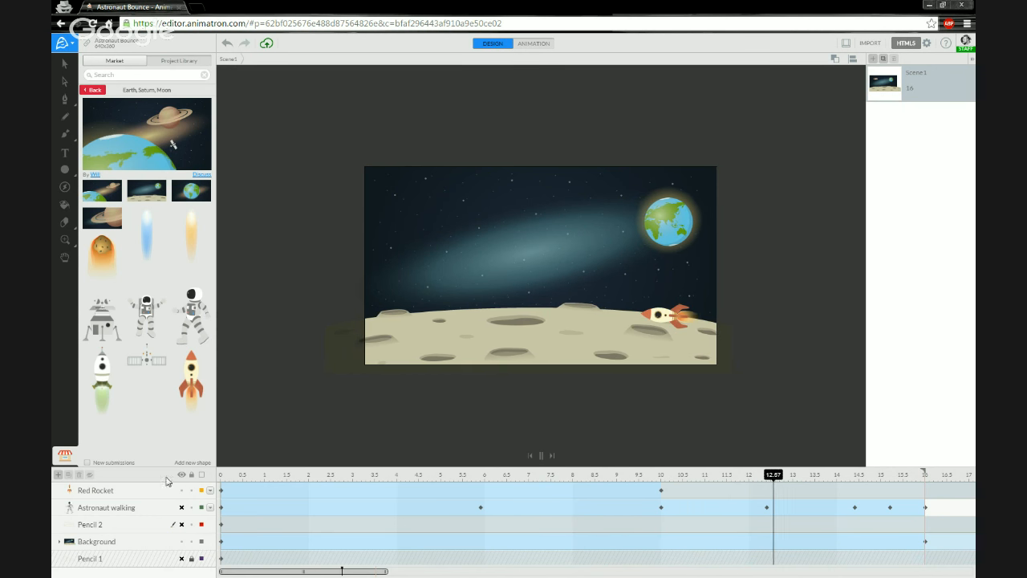
click(541, 457)
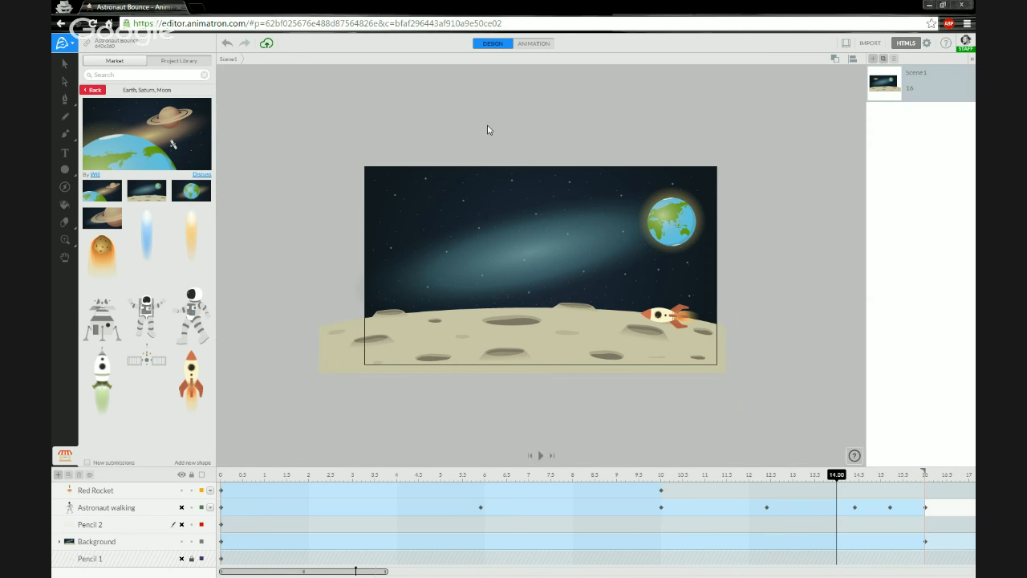
click(223, 476)
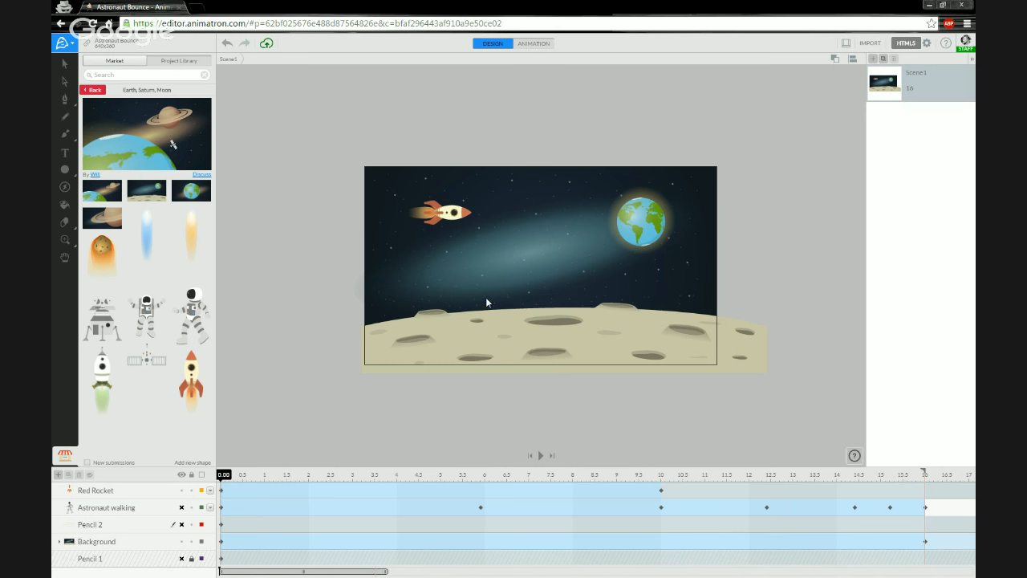
Scrub the rocket's first second, then move Pencil 2 below Background and lock both layers.
click(226, 476)
drag(249, 479, 222, 476)
click(122, 527)
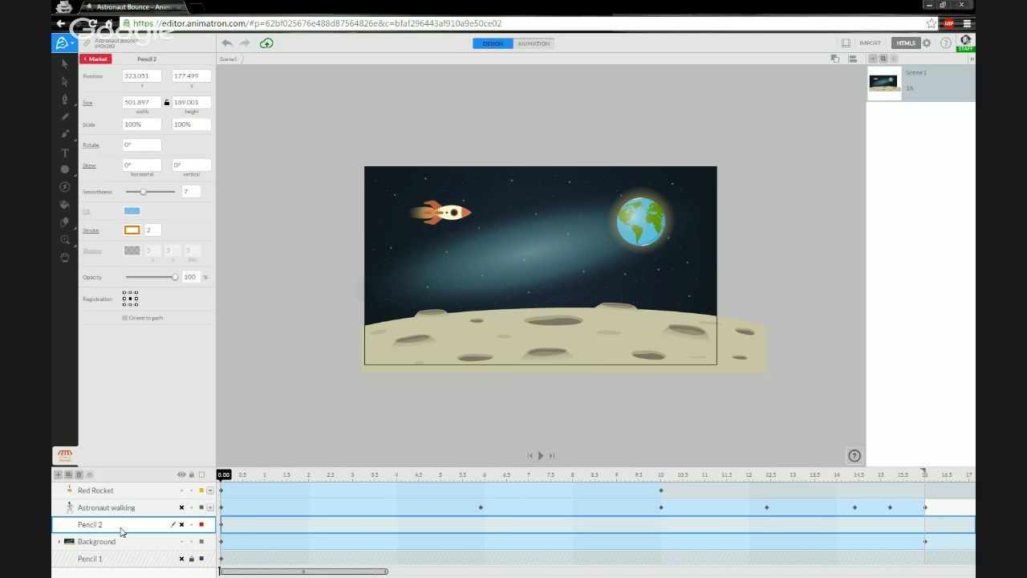
drag(163, 529, 196, 546)
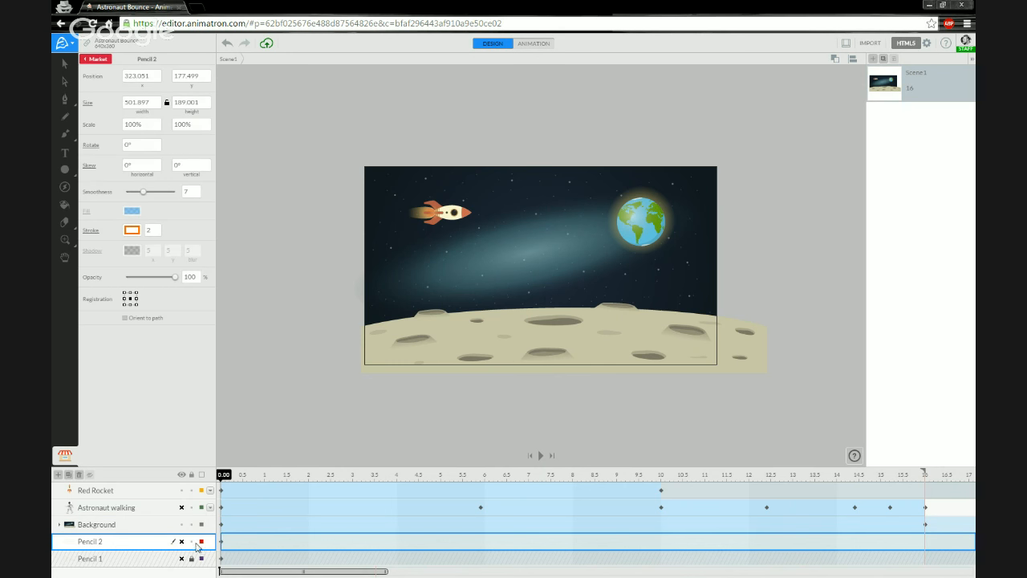
click(193, 543)
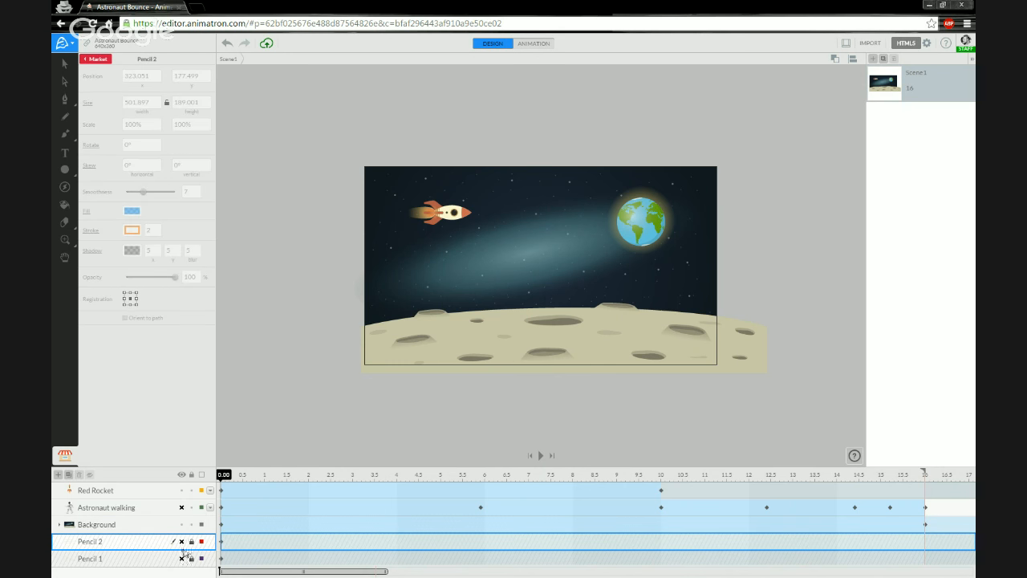
click(115, 559)
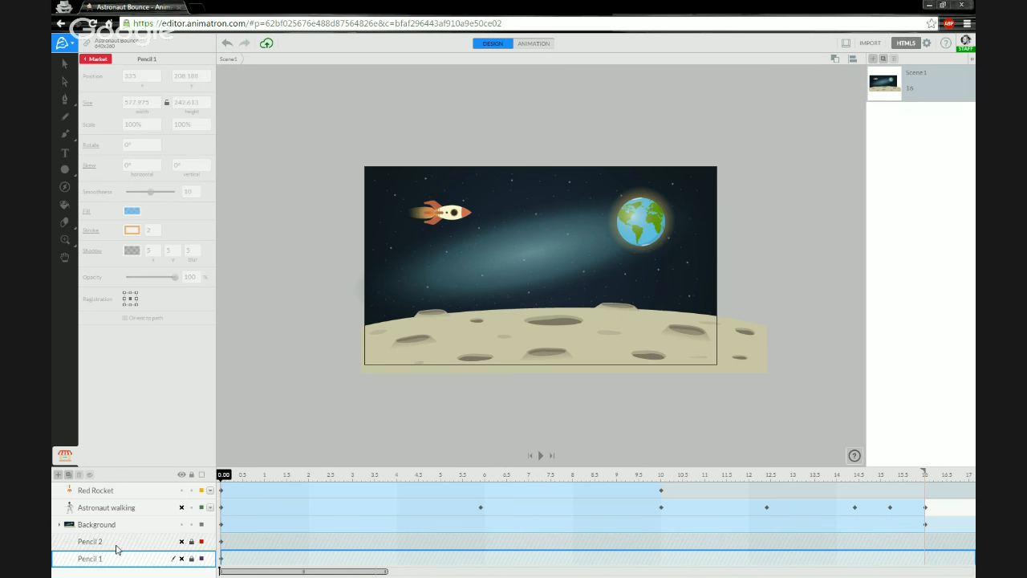
click(117, 543)
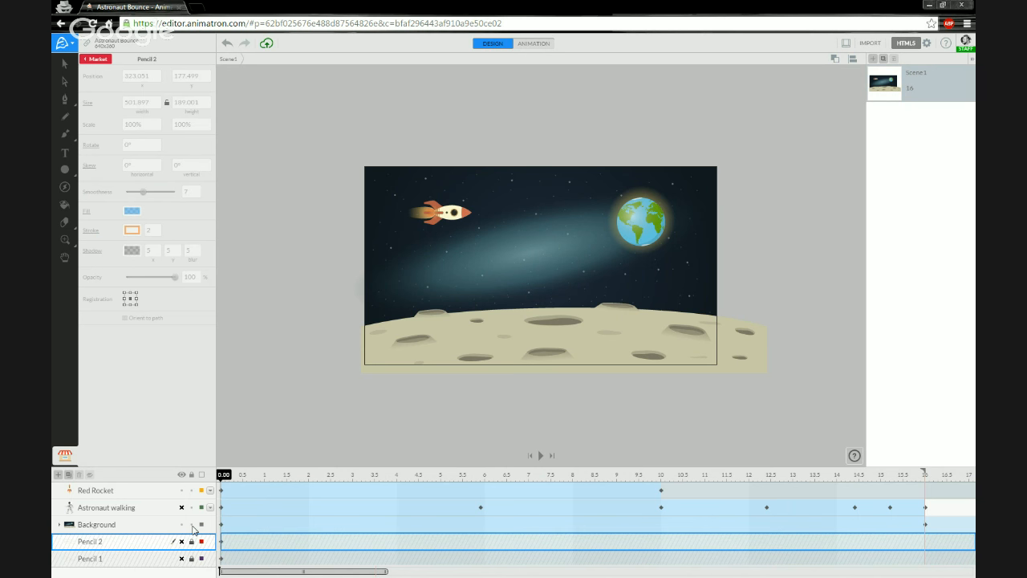
click(193, 526)
click(351, 310)
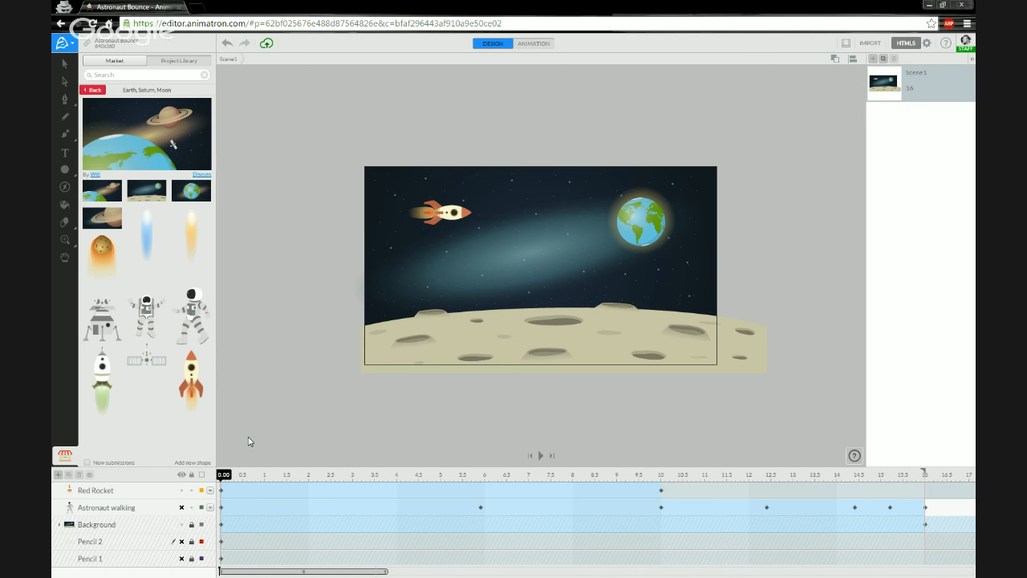
Check the Pencil 1 and Pencil 2 layers and show the Project Library.
click(112, 549)
click(113, 558)
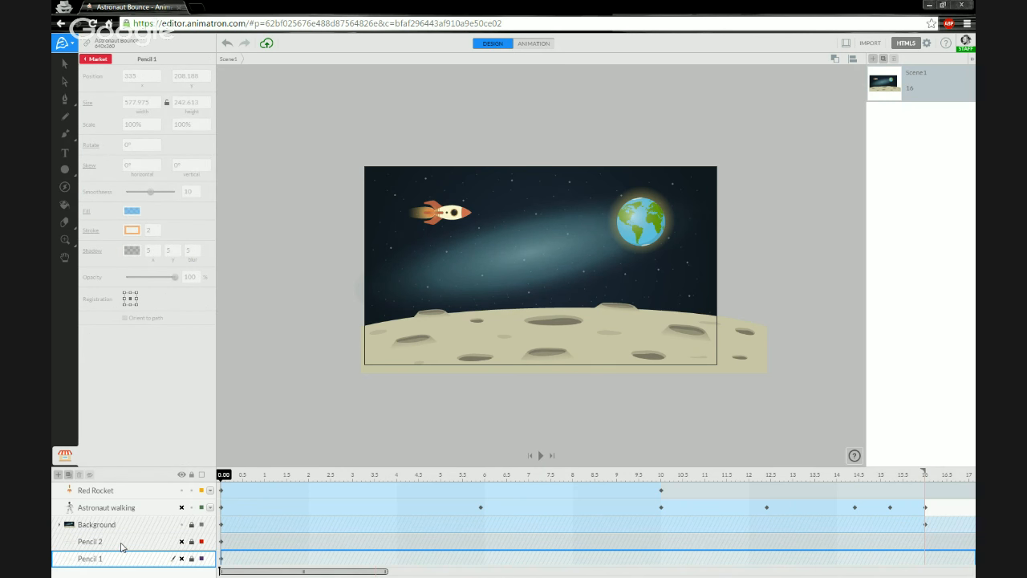
click(122, 546)
click(119, 558)
click(110, 62)
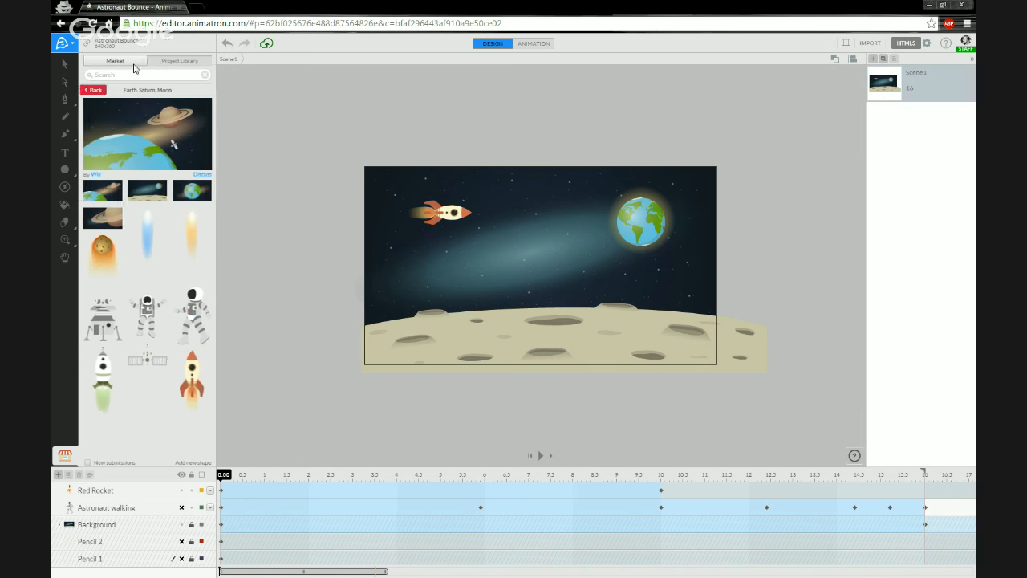
click(178, 61)
click(116, 542)
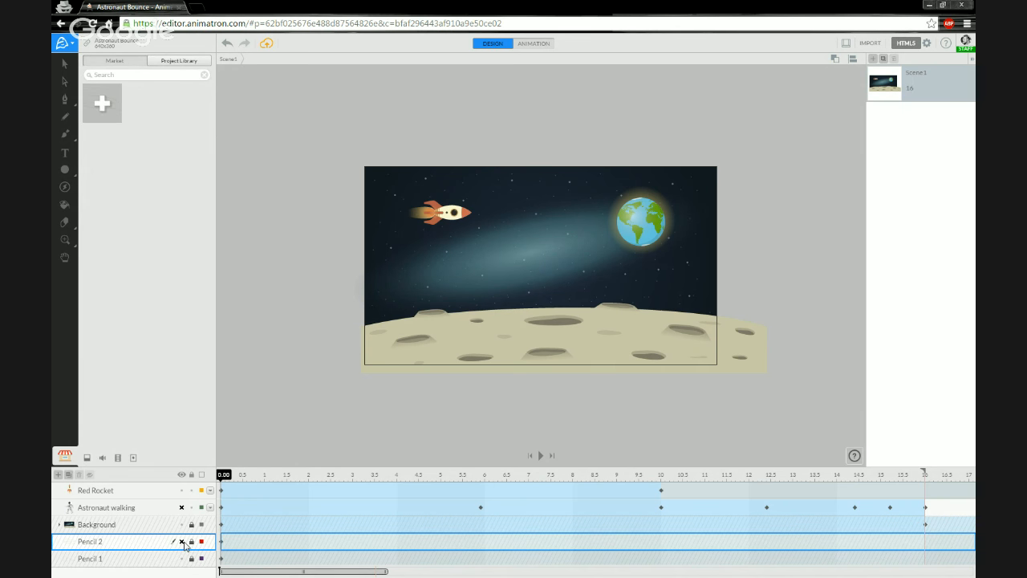
click(182, 542)
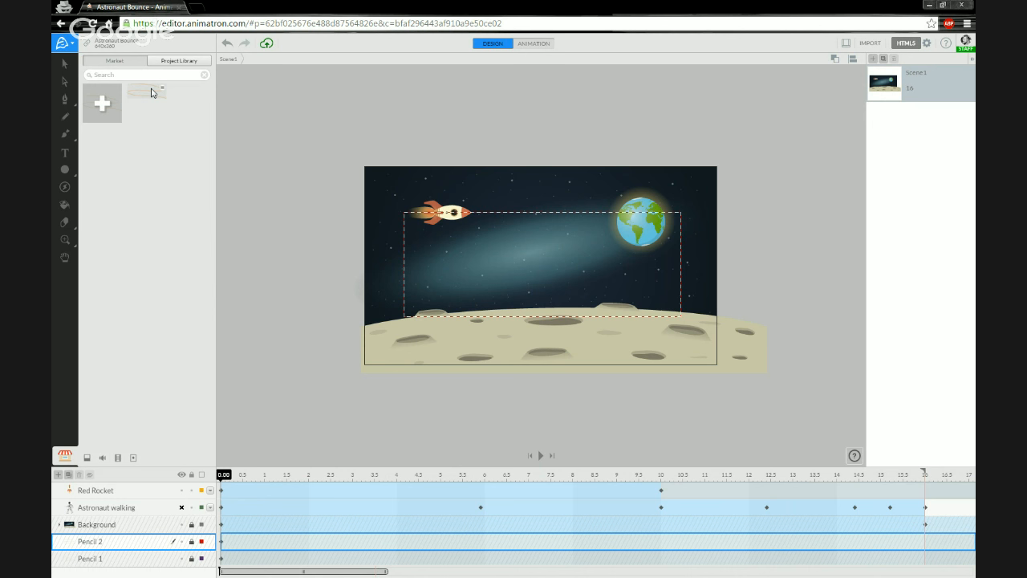
click(183, 557)
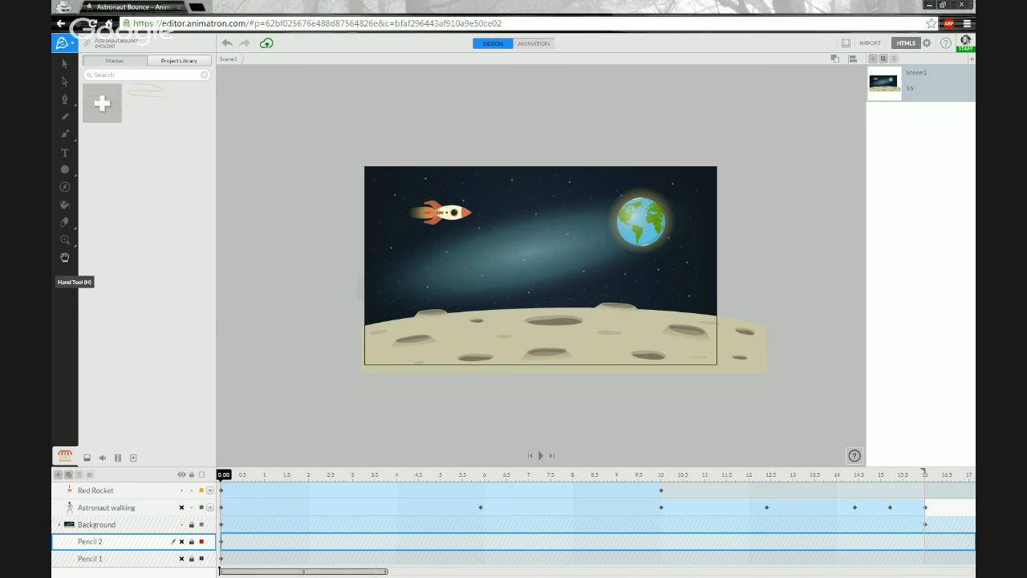
click(291, 317)
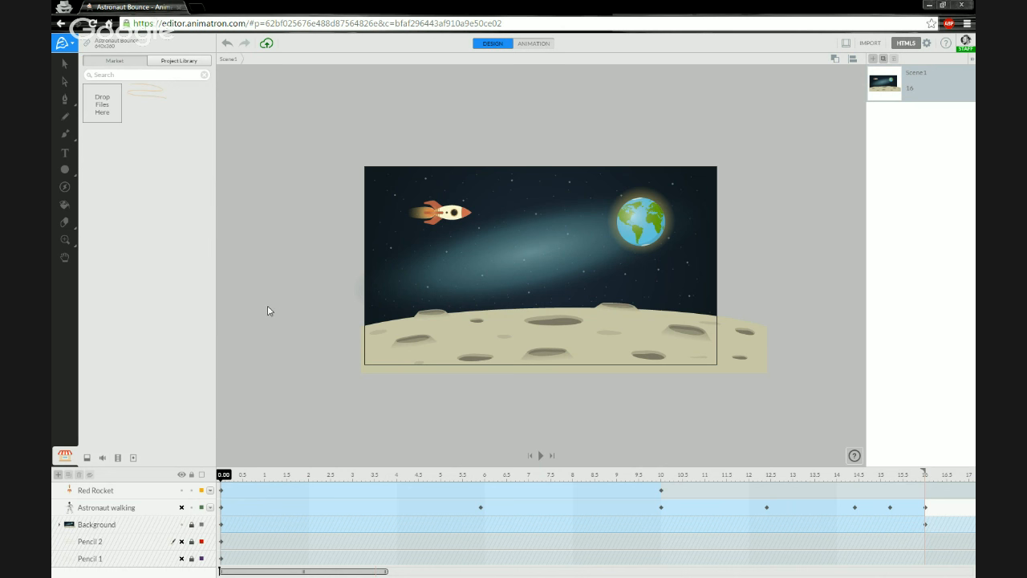
Add a text box in the sky containing the feedback e-mail address.
click(65, 155)
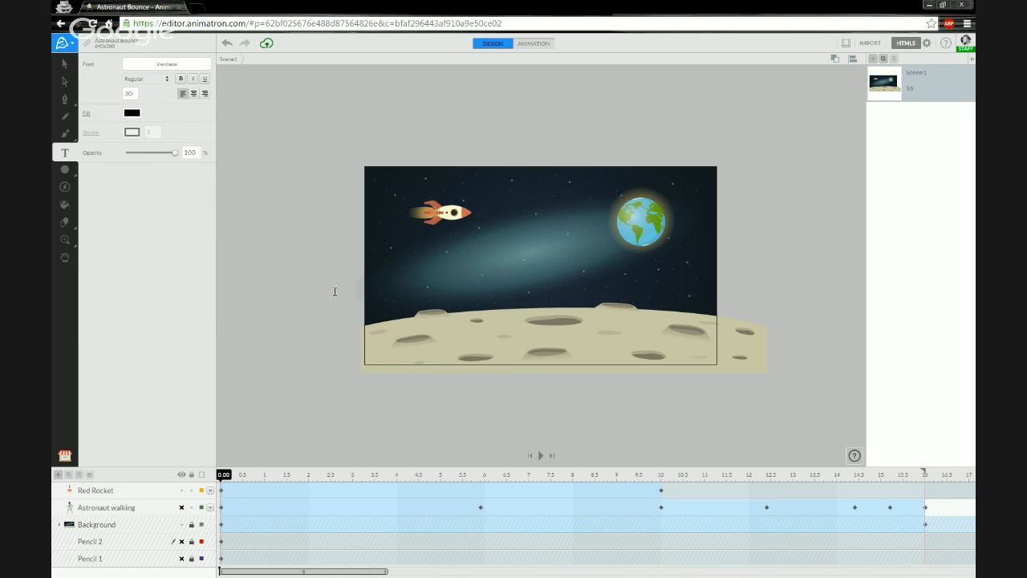
click(446, 276)
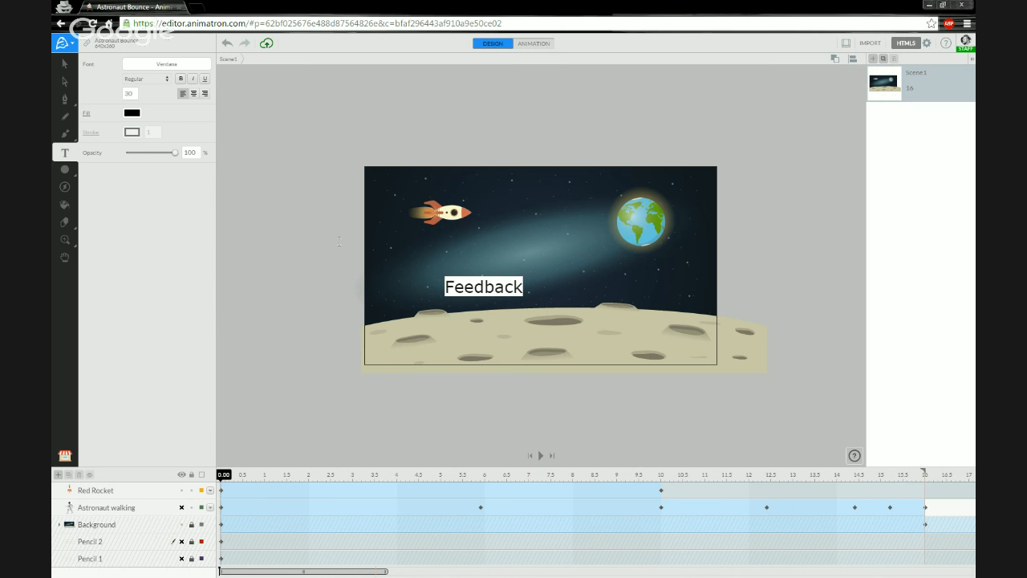
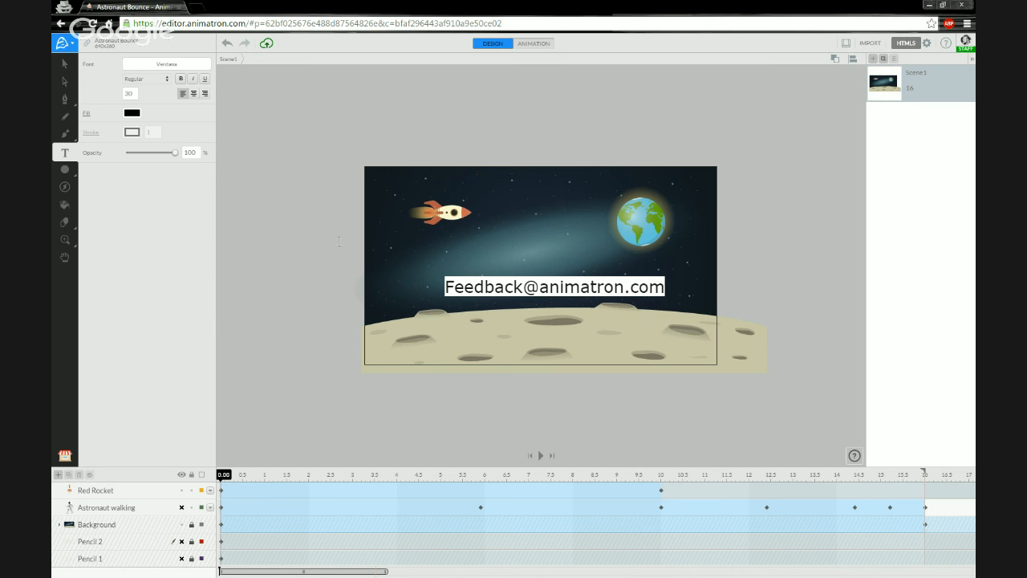
click(135, 119)
Make the text white, move its layer to the top, and position it over the sky.
click(129, 276)
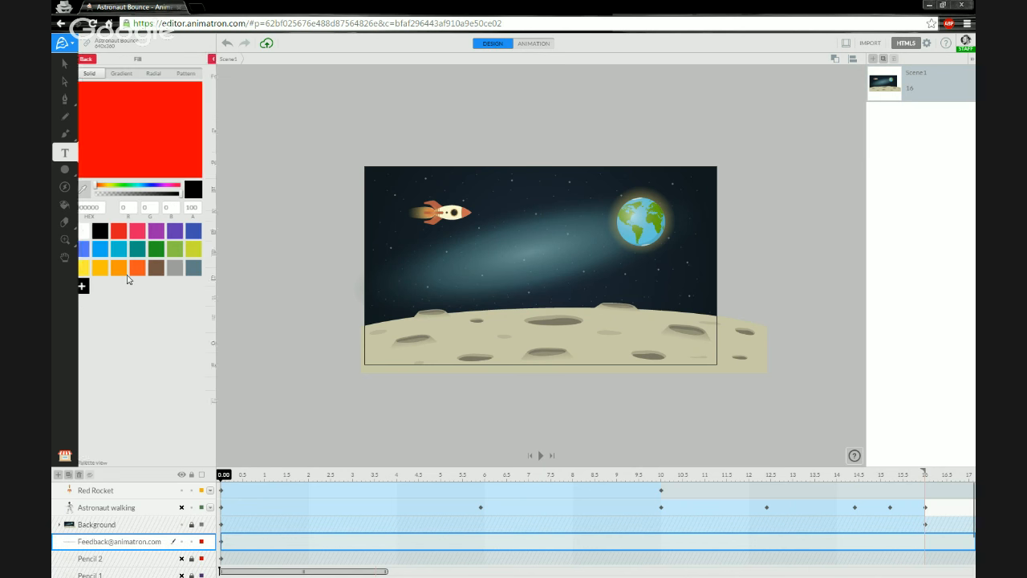
click(85, 238)
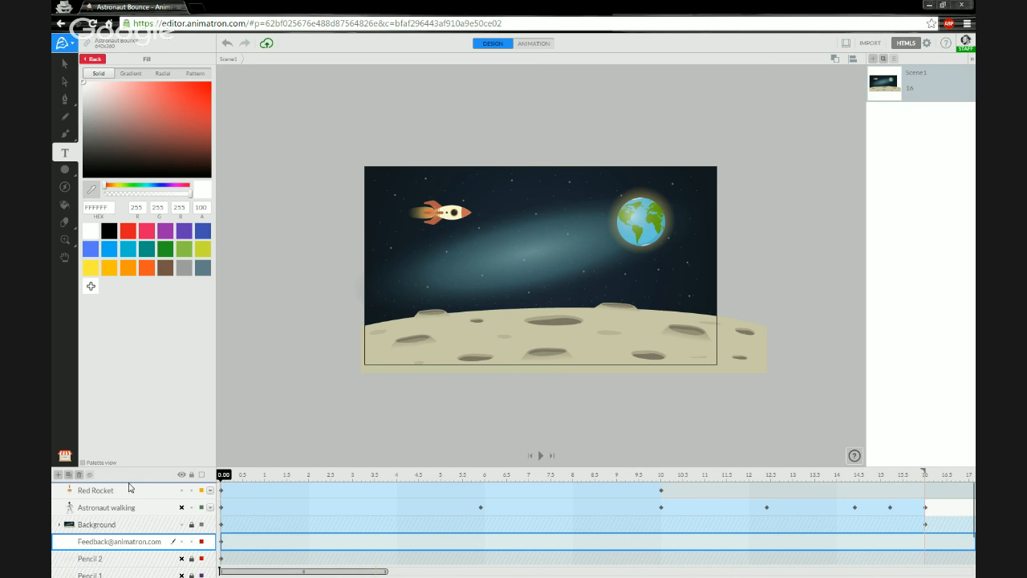
drag(472, 262, 475, 319)
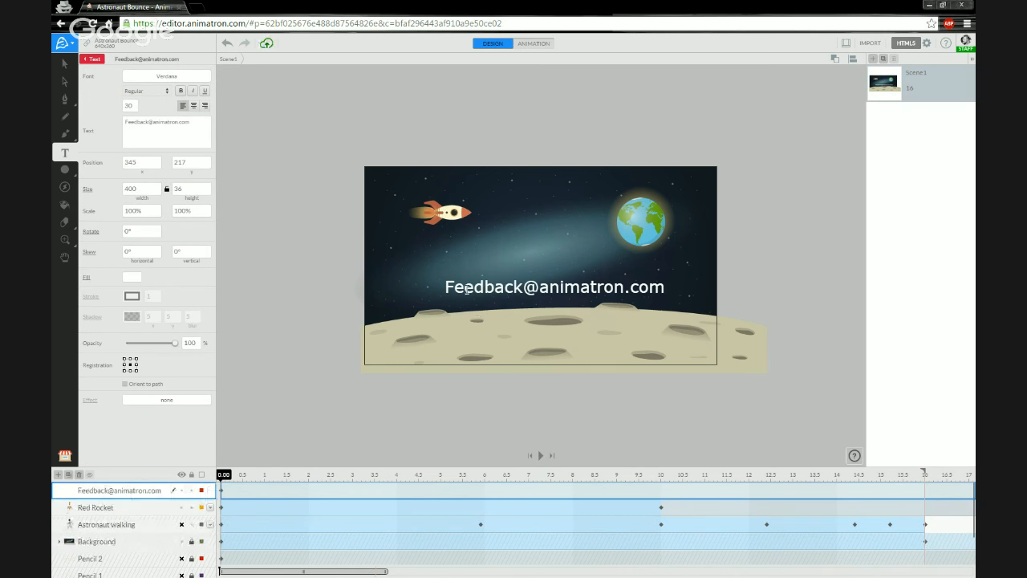
key(v)
drag(482, 283, 469, 269)
click(324, 290)
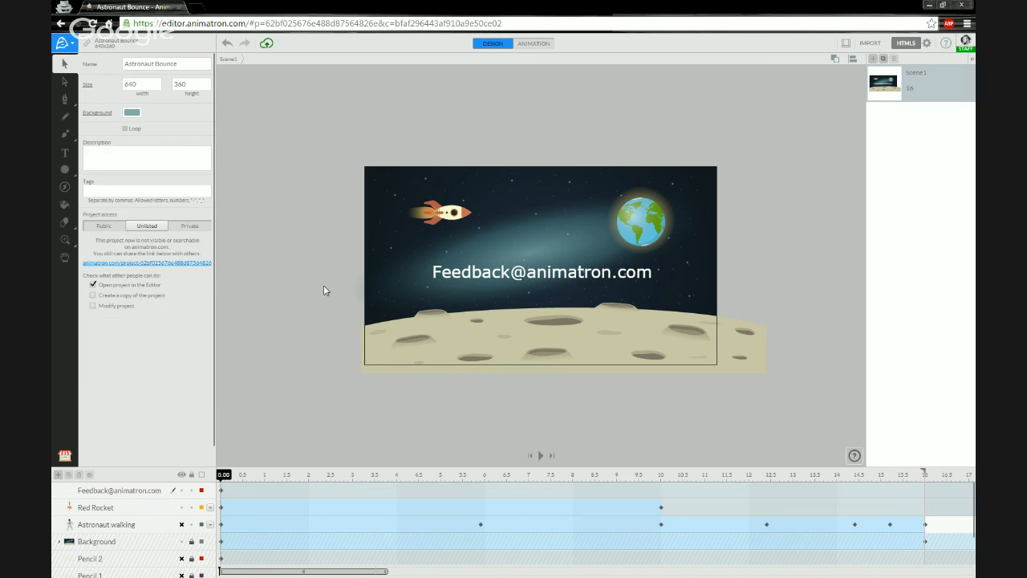